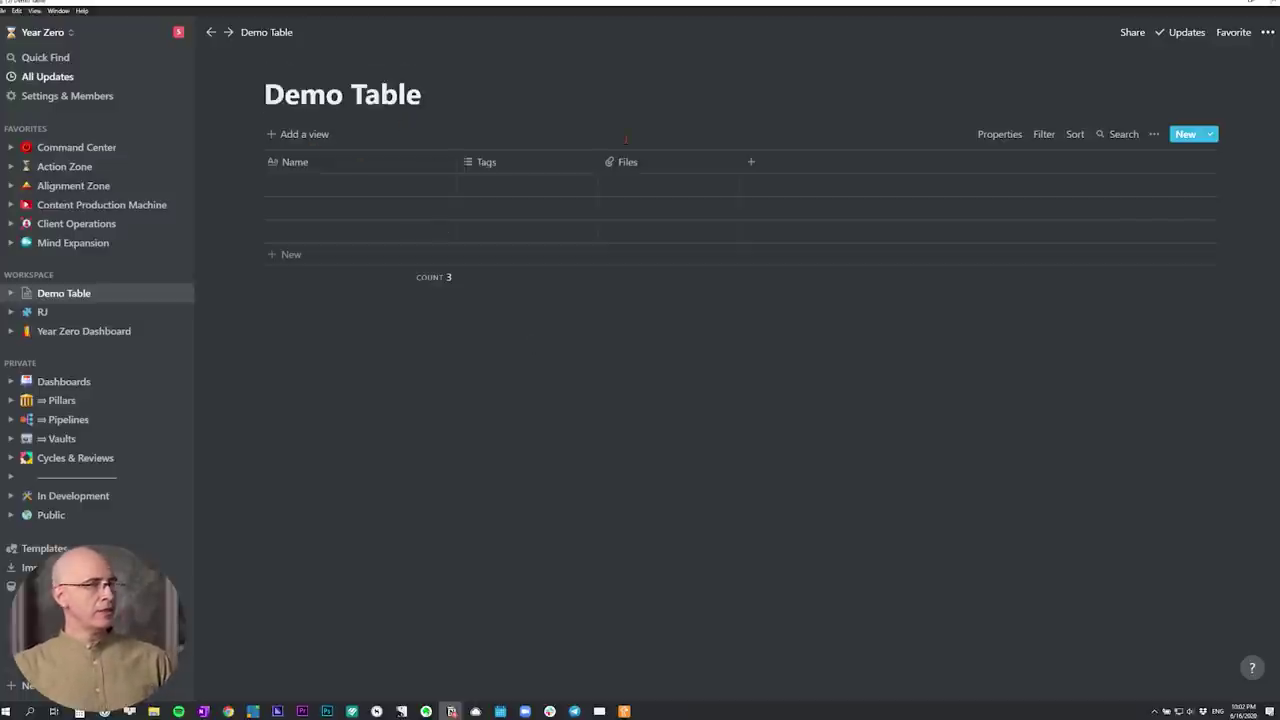
Delete the Files column from the Demo Table
{"action": "left_click", "coordinate": [625, 161]}
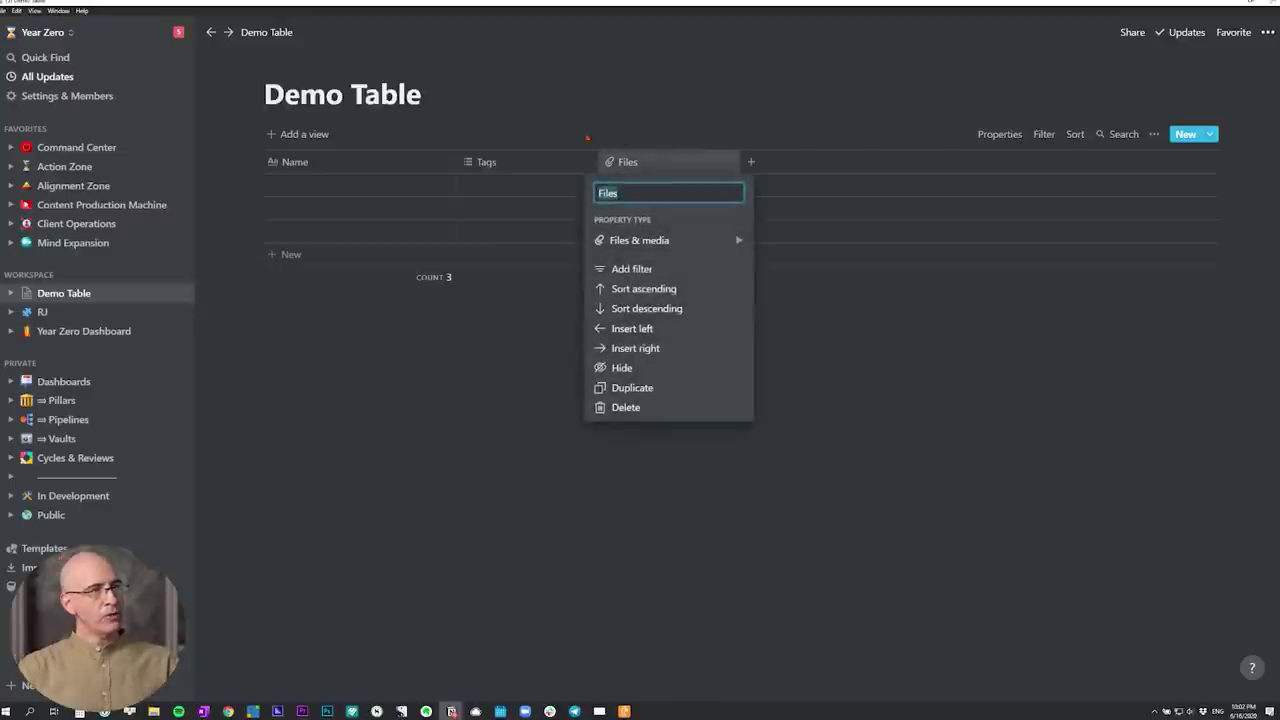
{"action": "left_click", "coordinate": [630, 405]}
{"action": "left_click", "coordinate": [640, 366]}
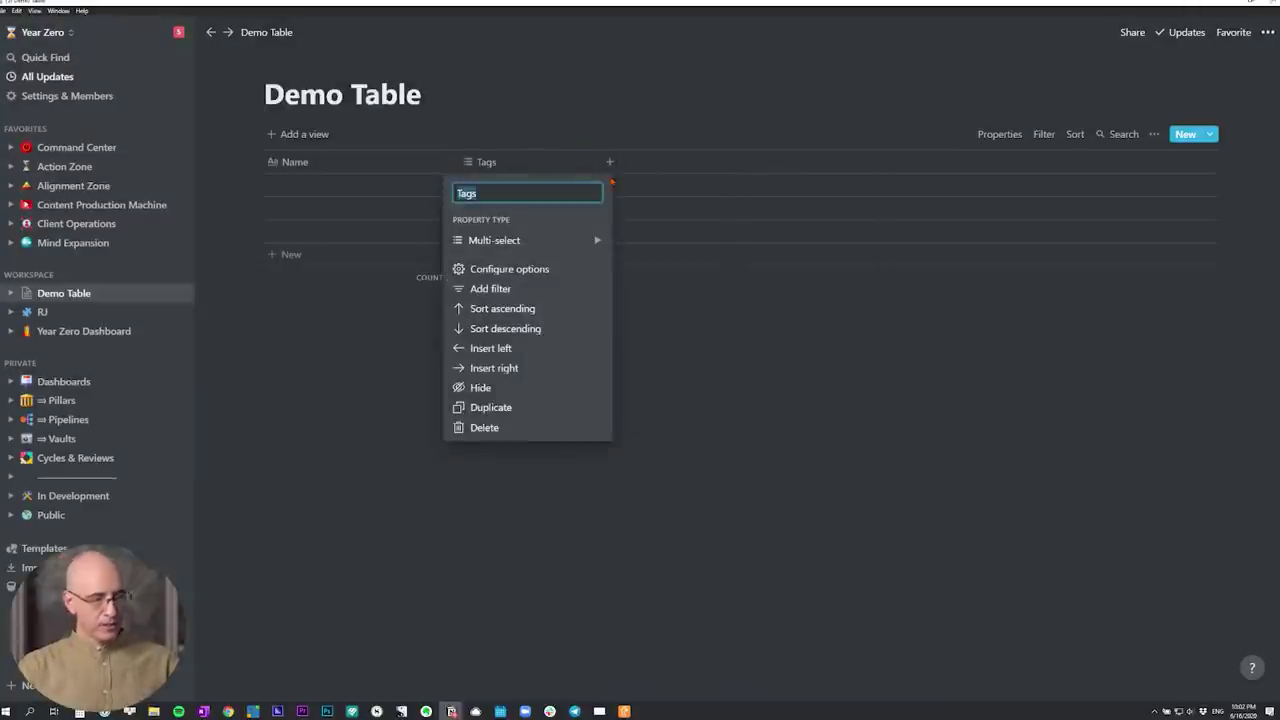
Rename the Tags column to "Database Relation" and widen it slightly so the full name fits
{"action": "type", "text": "Date"}
{"action": "key", "text": "BackSpace"}
{"action": "key", "text": "BackSpace"}
{"action": "key", "text": "BackSpace"}
{"action": "key", "text": "BackSpace"}
{"action": "type", "text": "Database Re"}
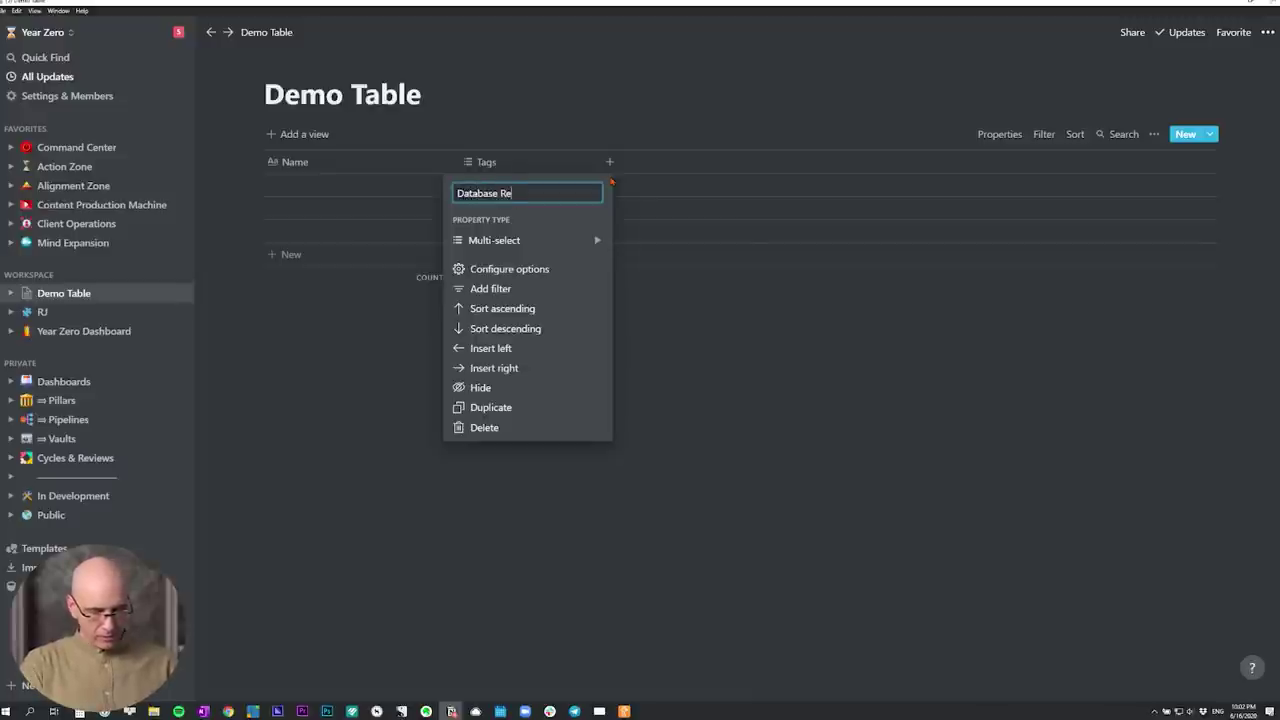
{"action": "type", "text": "lation"}
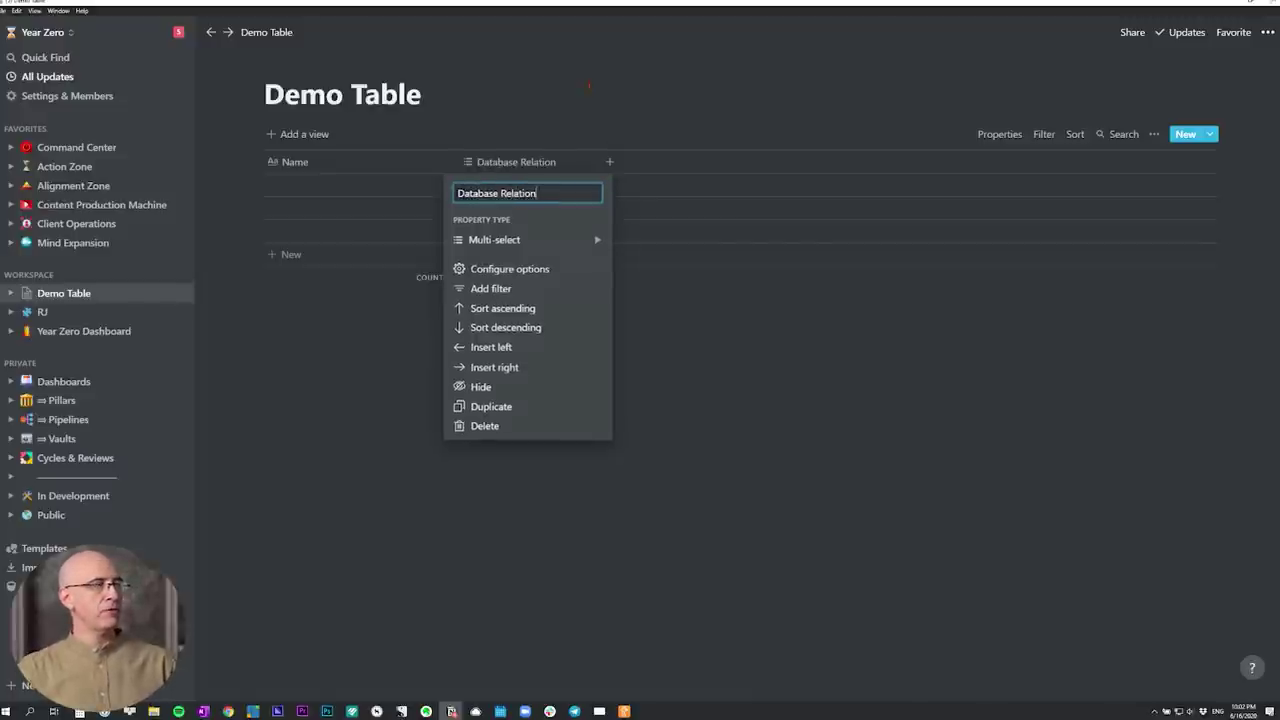
{"action": "key", "text": "Return"}
{"action": "left_click_drag", "start_coordinate": [599, 161], "coordinate": [624, 161]}
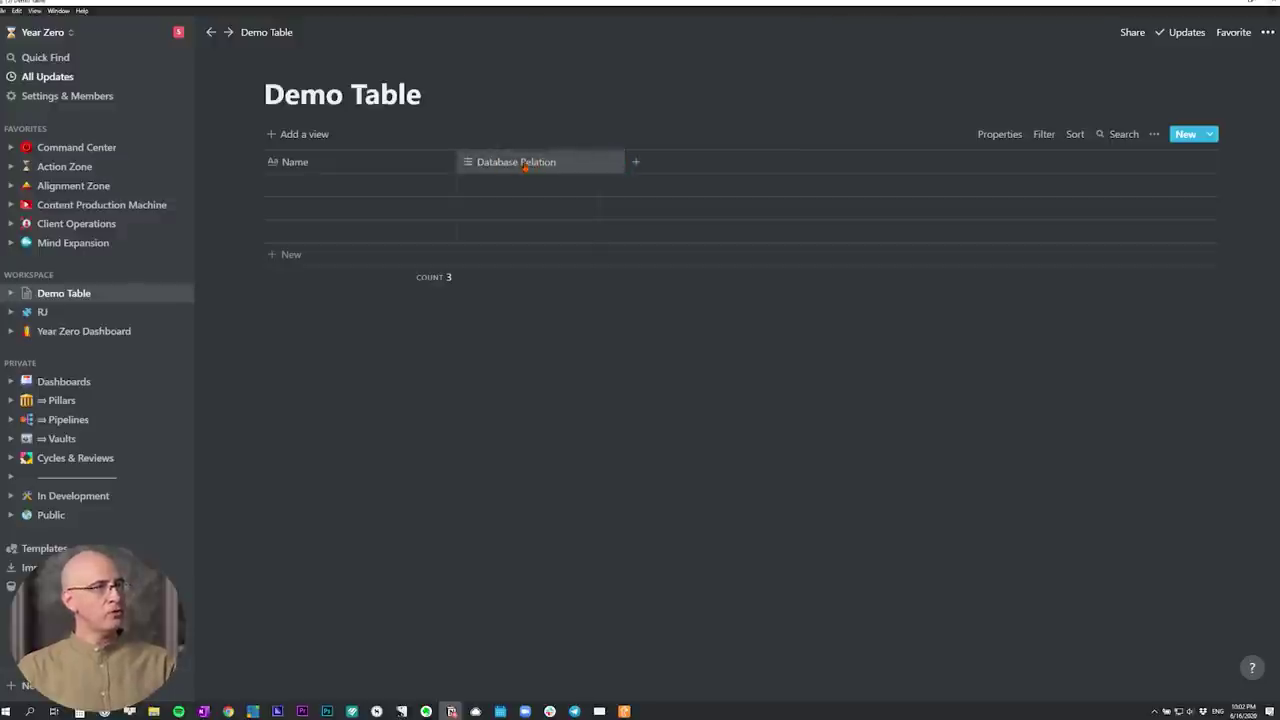
Change the Database Relation column's property type to Text
{"action": "left_click", "coordinate": [520, 162]}
{"action": "left_click", "coordinate": [512, 240]}
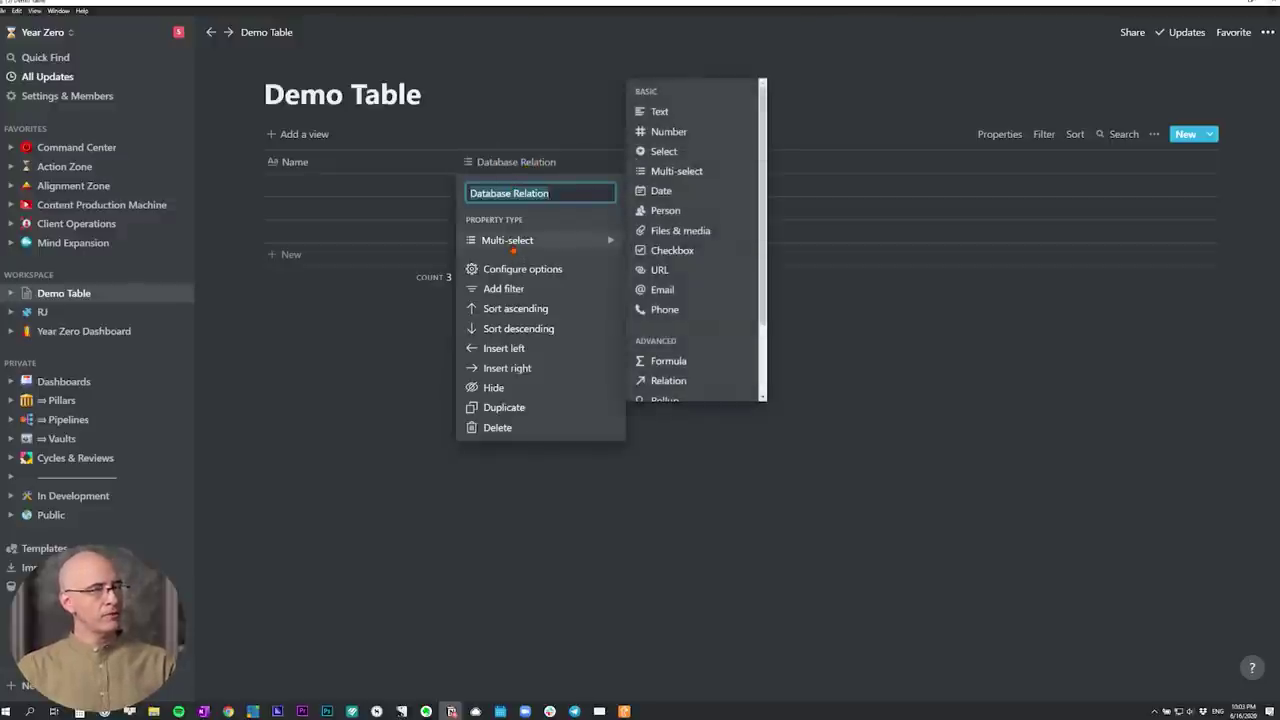
{"action": "left_click", "coordinate": [658, 112]}
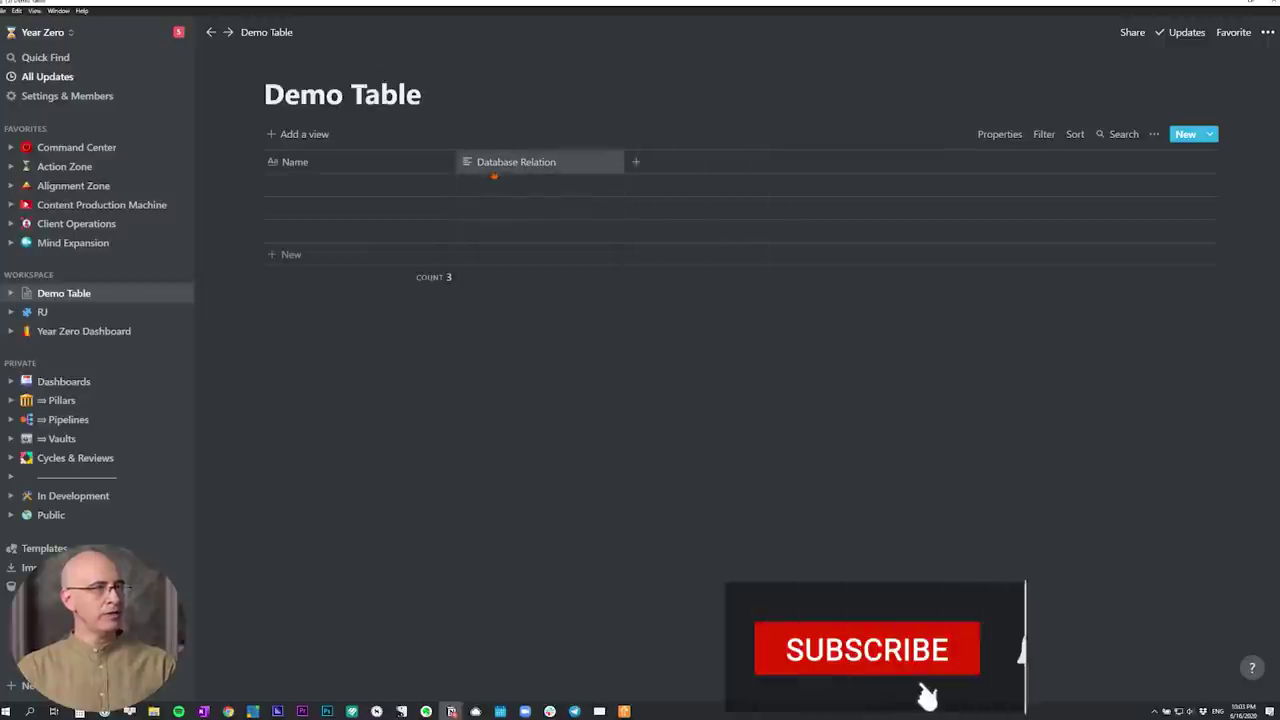
{"action": "left_click", "coordinate": [520, 162]}
{"action": "left_click", "coordinate": [503, 243]}
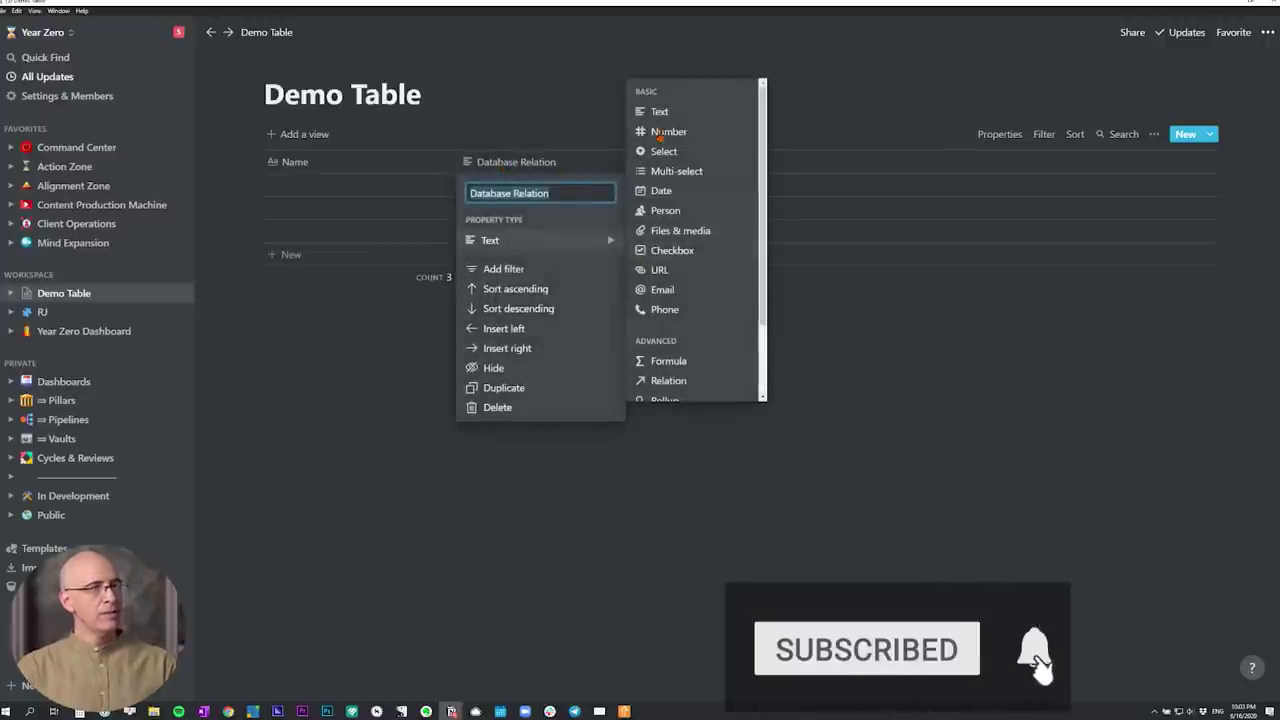
{"action": "scroll", "coordinate": [660, 300], "scroll_direction": "down", "scroll_amount": 1}
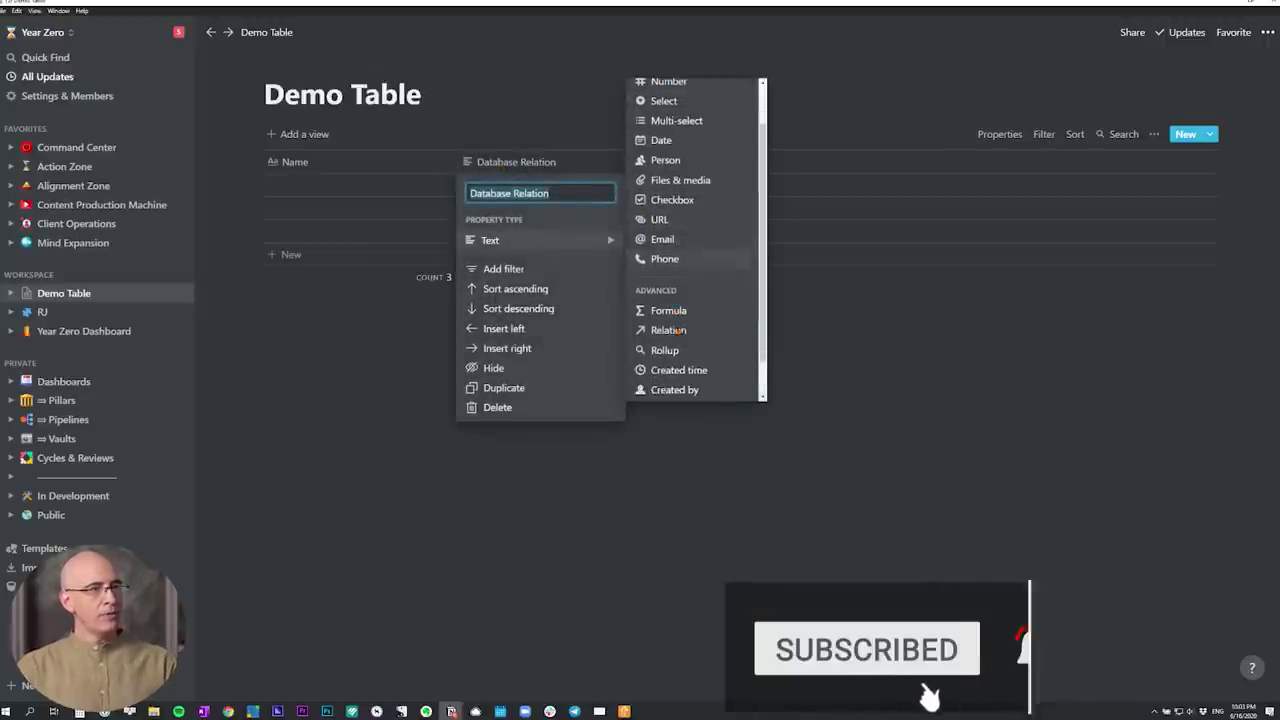
{"action": "left_click", "coordinate": [663, 331]}
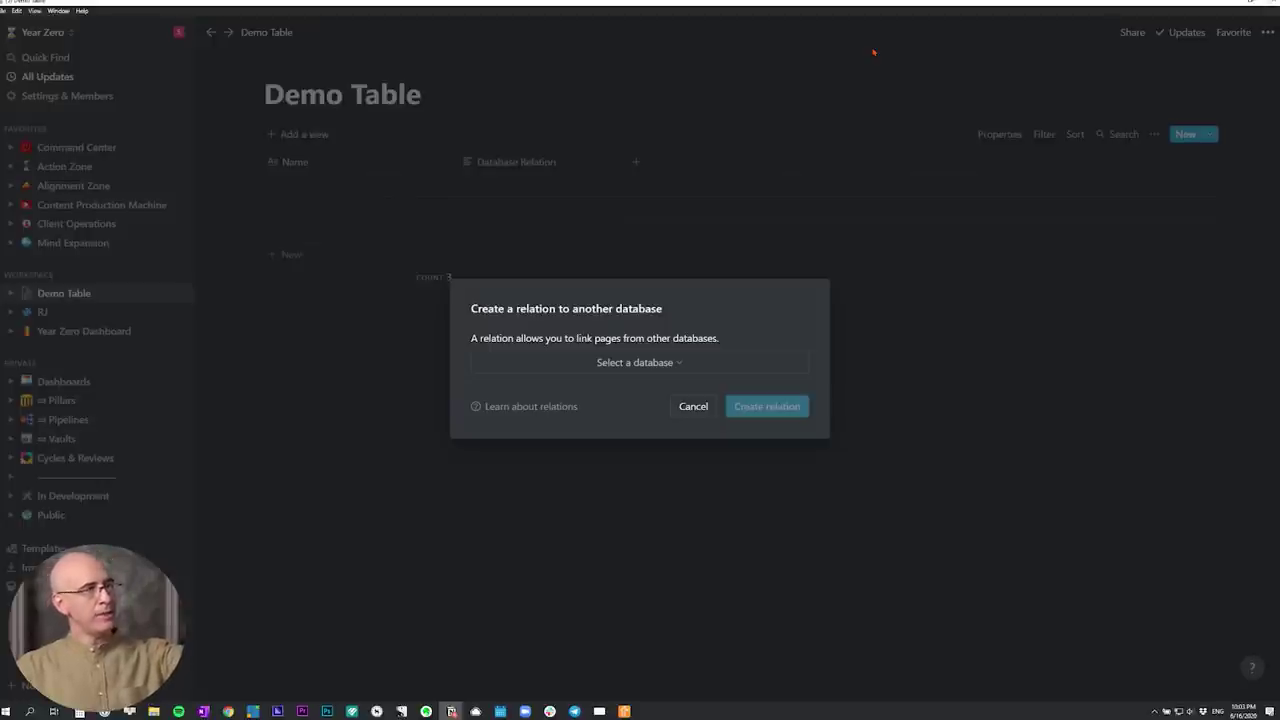
{"action": "left_click", "coordinate": [880, 240]}
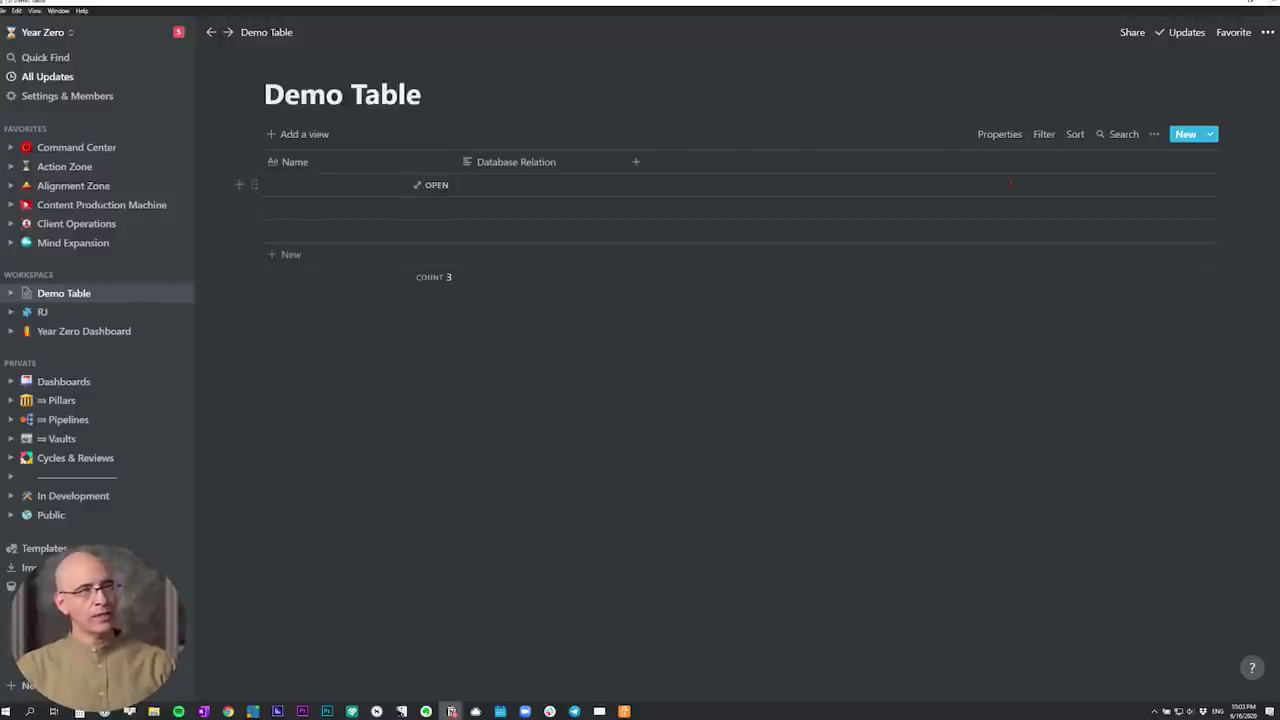
Add two new text properties with default names from within the first row's page, and return to the table
{"action": "left_click", "coordinate": [434, 185]}
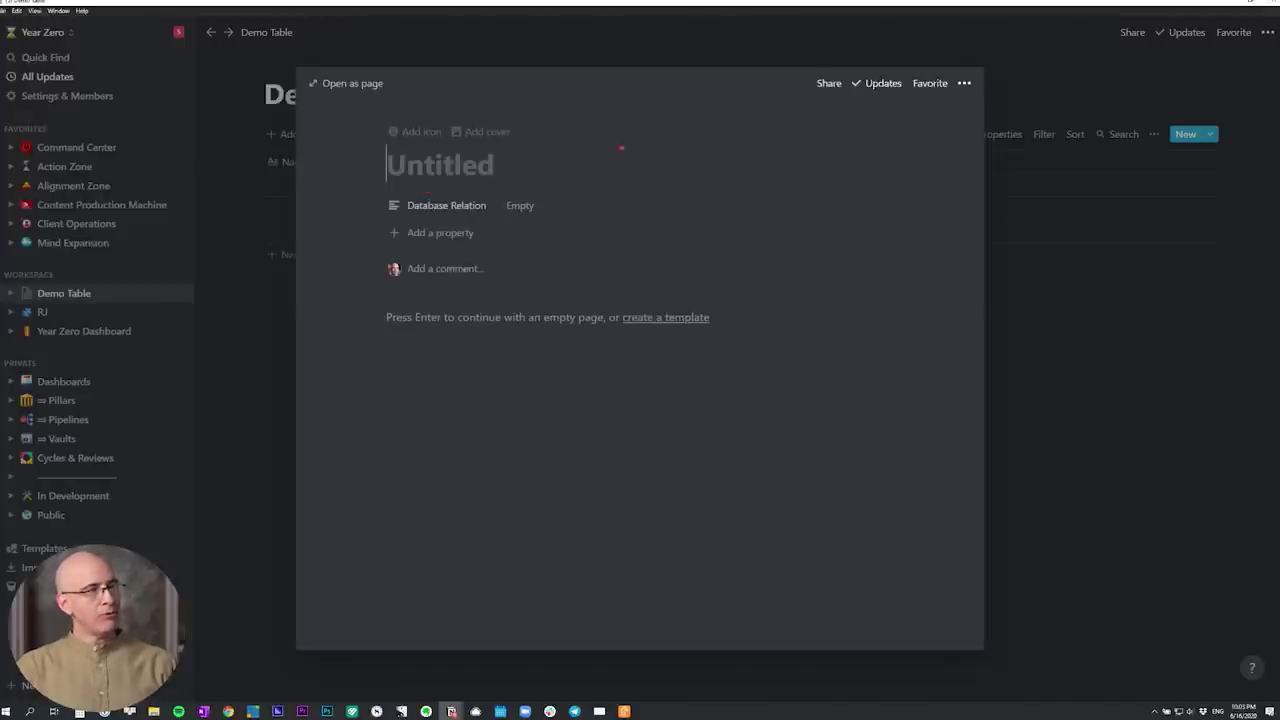
{"action": "left_click", "coordinate": [565, 37]}
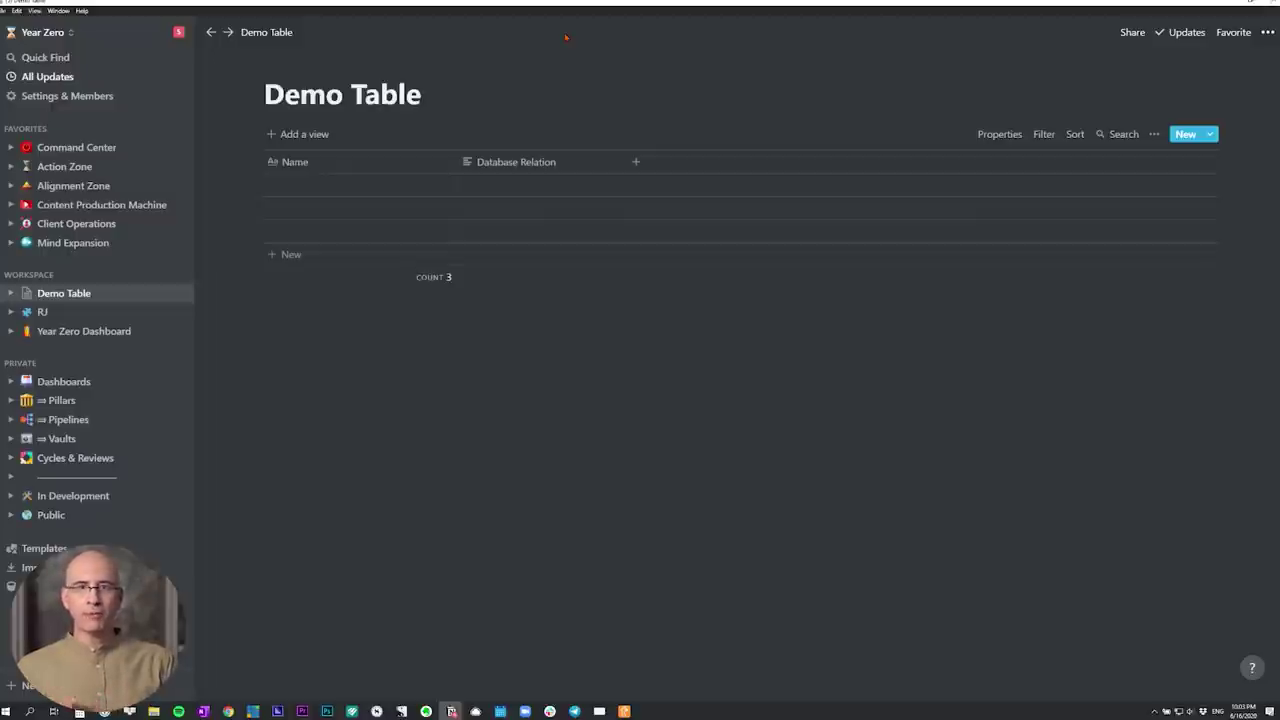
{"action": "mouse_move", "coordinate": [426, 187]}
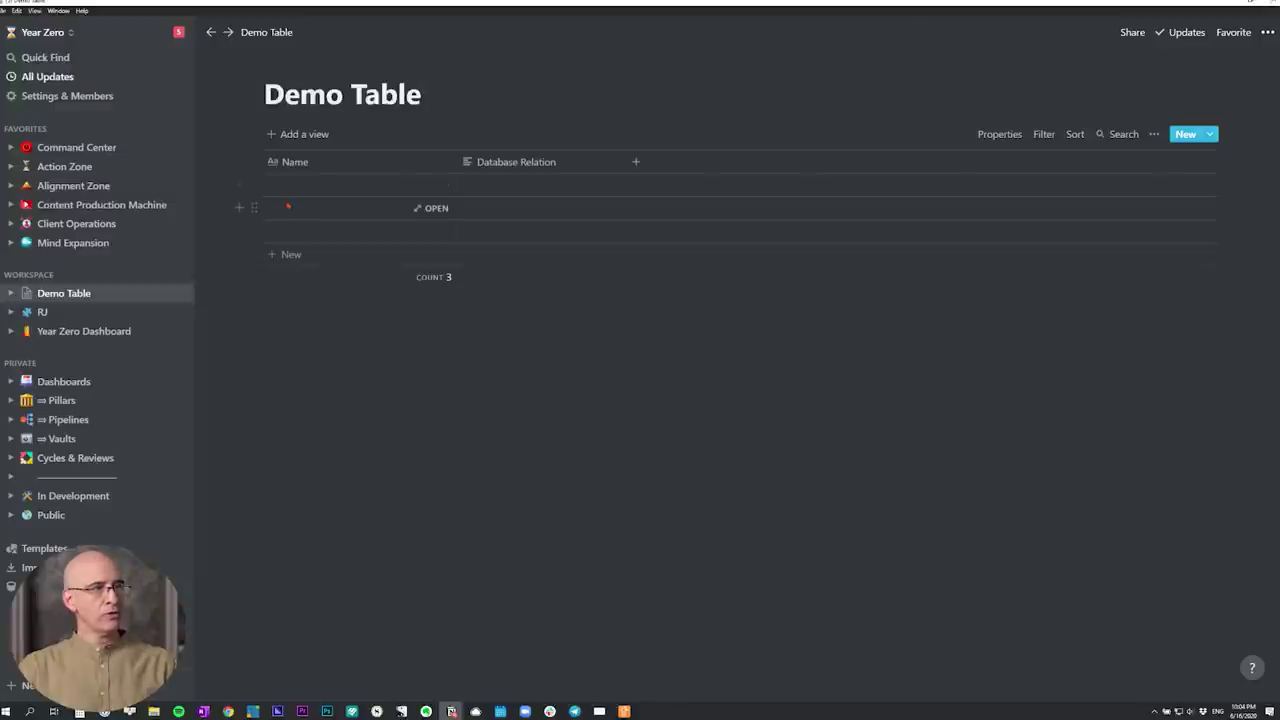
{"action": "left_click", "coordinate": [421, 189]}
{"action": "left_click", "coordinate": [405, 231]}
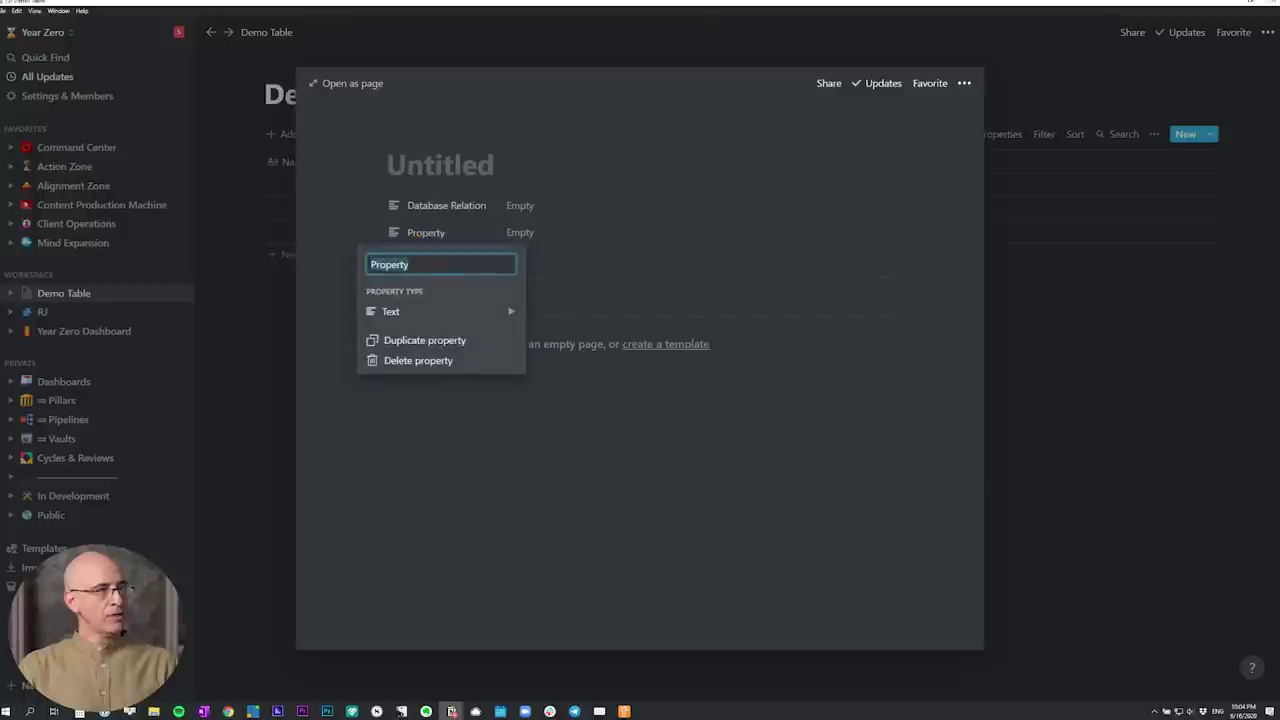
{"action": "left_click", "coordinate": [580, 262]}
{"action": "left_click", "coordinate": [440, 260]}
{"action": "key", "text": "Escape"}
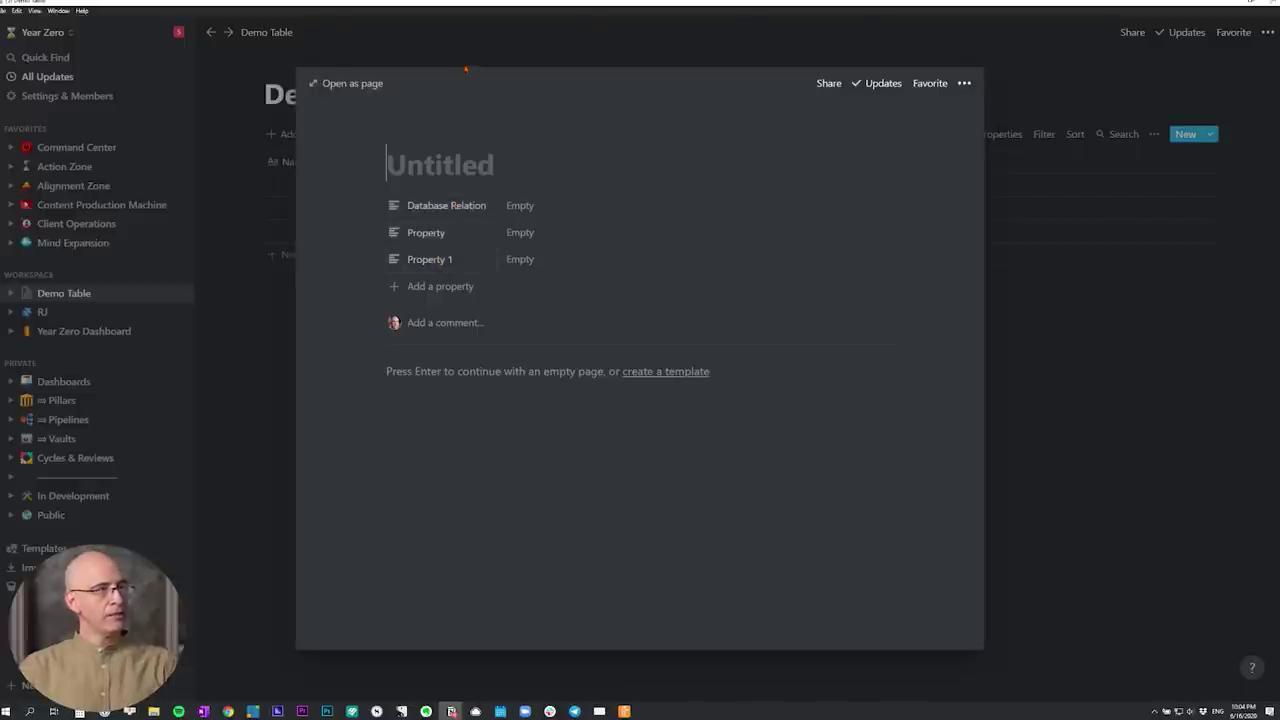
{"action": "key", "text": "Escape"}
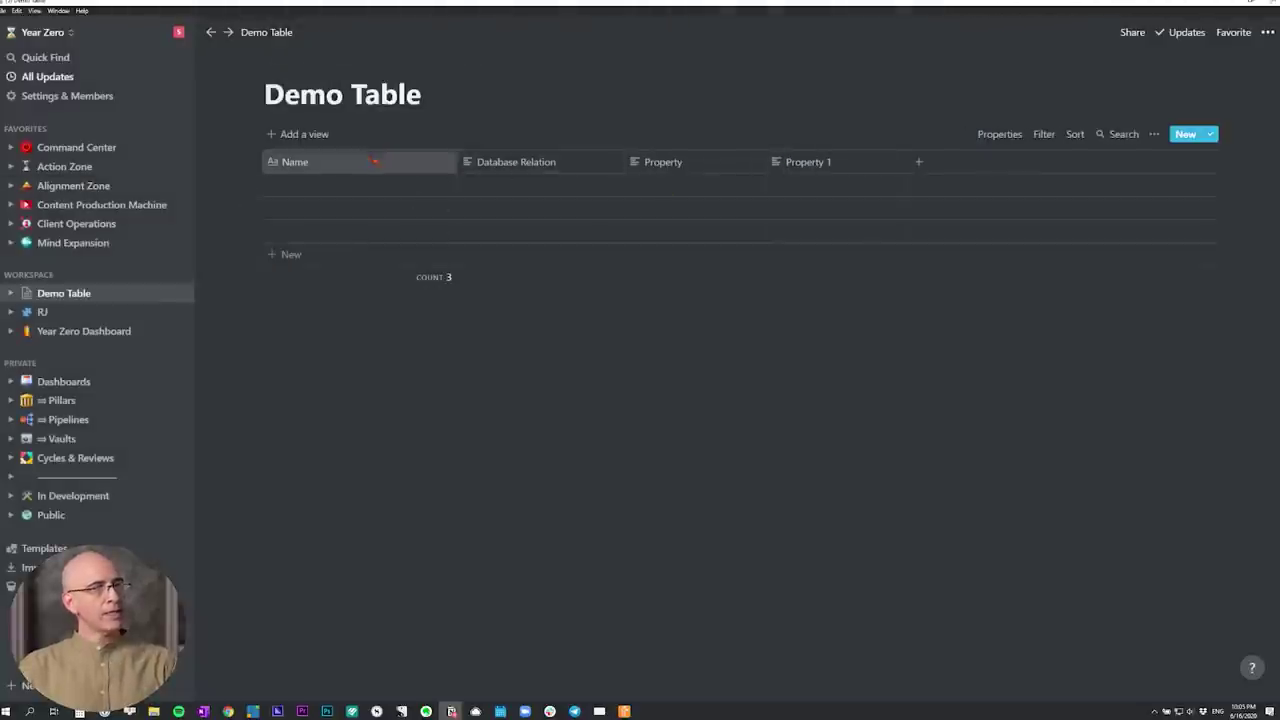
Name the three table rows Sample 1, Sample 2 and Sample 3
{"action": "left_click", "coordinate": [351, 186]}
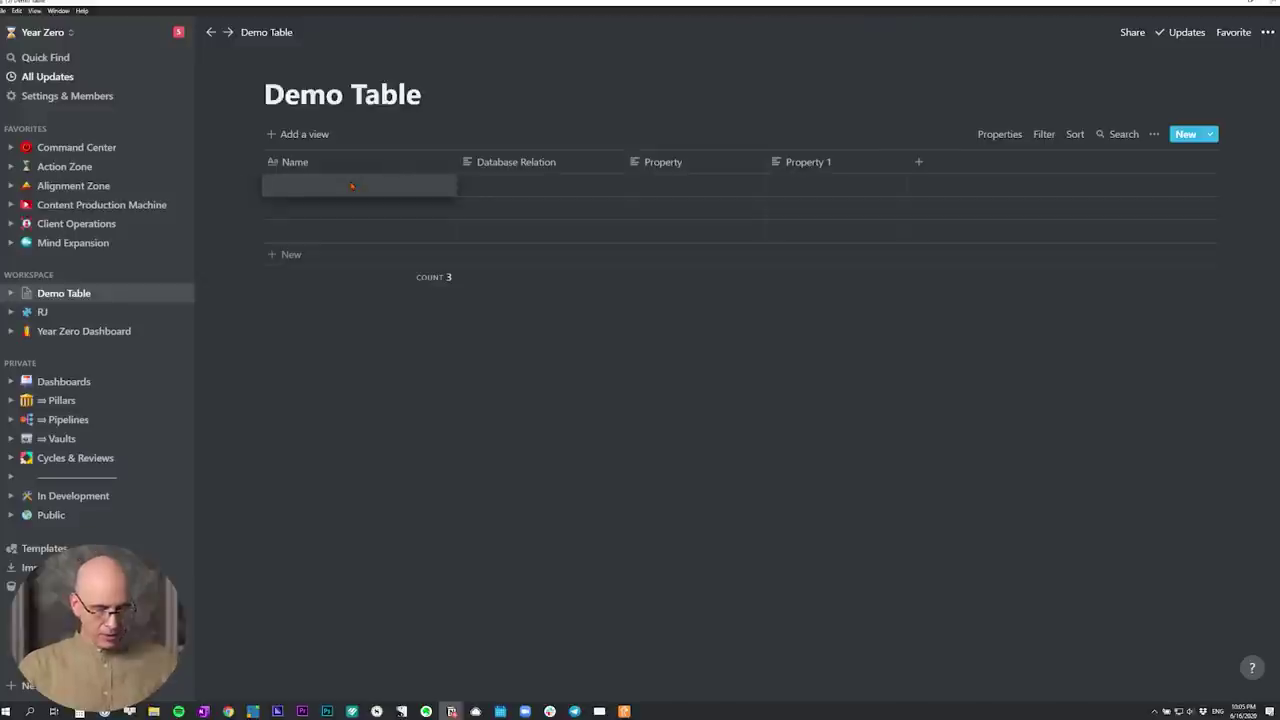
{"action": "type", "text": "Sample 1"}
{"action": "key", "text": "Return"}
{"action": "type", "text": "Sample 2"}
{"action": "key", "text": "Return"}
{"action": "type", "text": "Sample 3"}
{"action": "key", "text": "Return"}
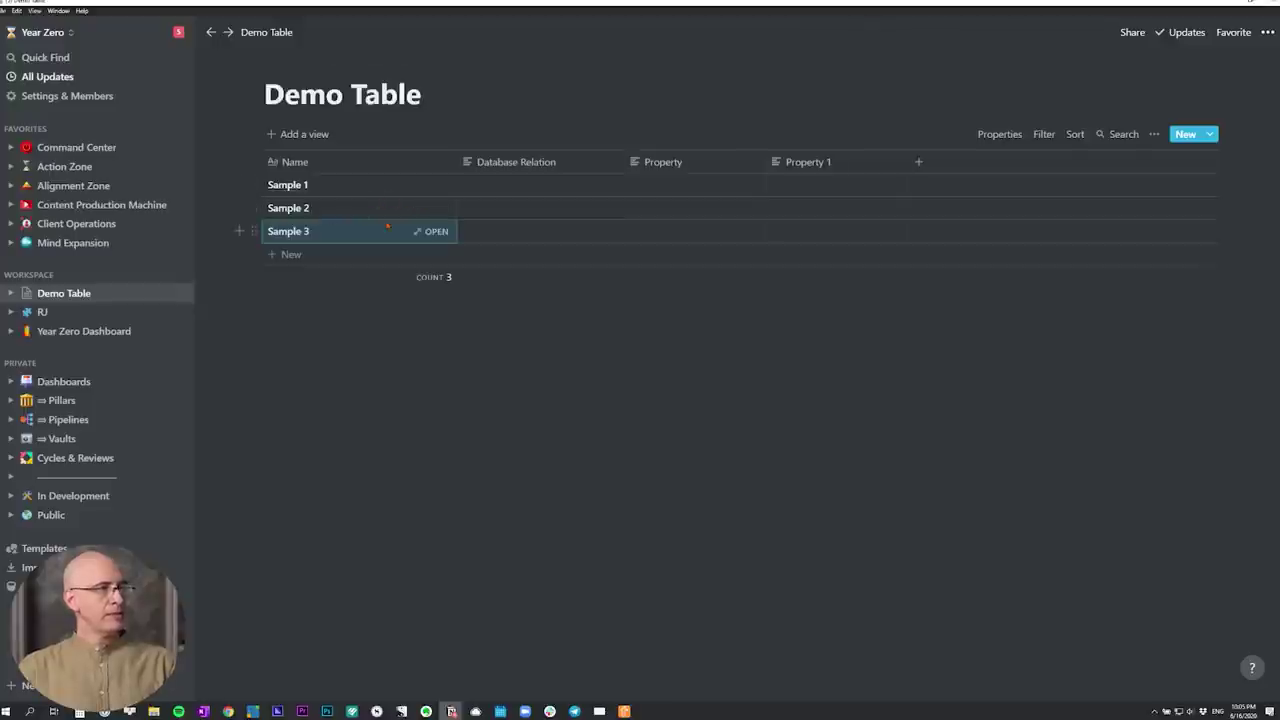
Convert the Database Relation column into a relation linked to the Action Items database
{"action": "left_click", "coordinate": [524, 163]}
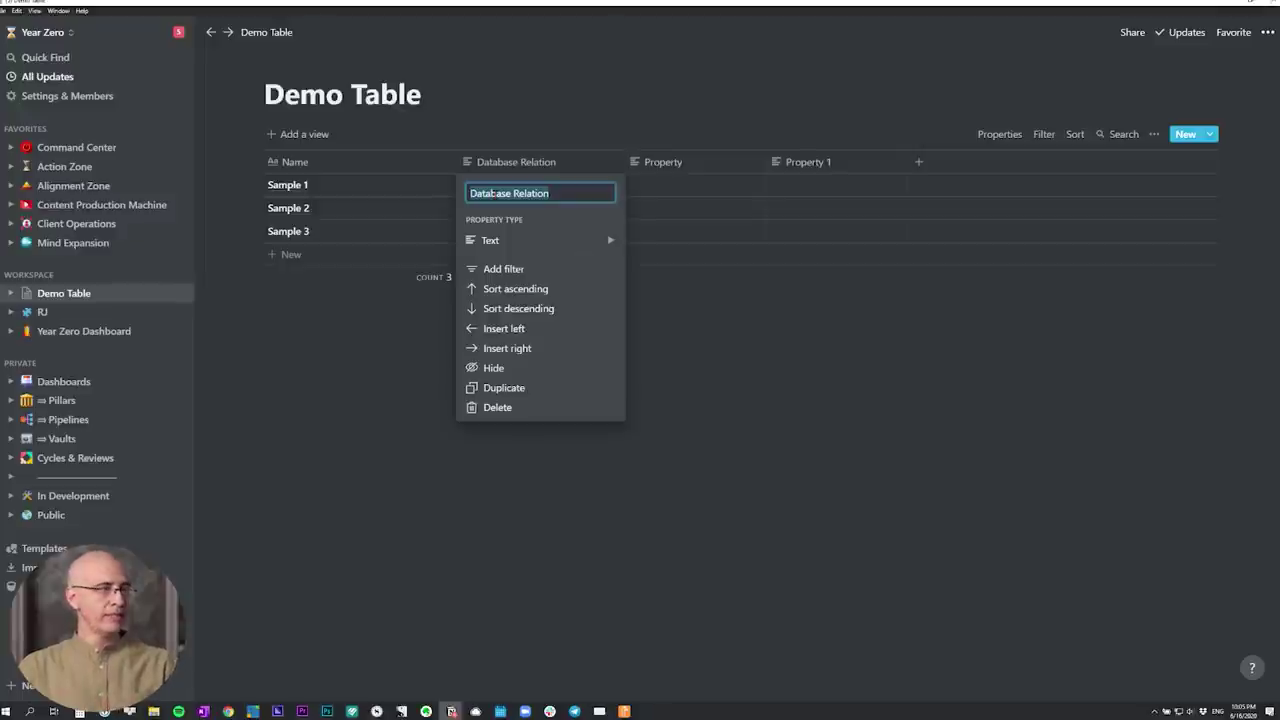
{"action": "mouse_move", "coordinate": [570, 241]}
{"action": "left_click", "coordinate": [668, 381]}
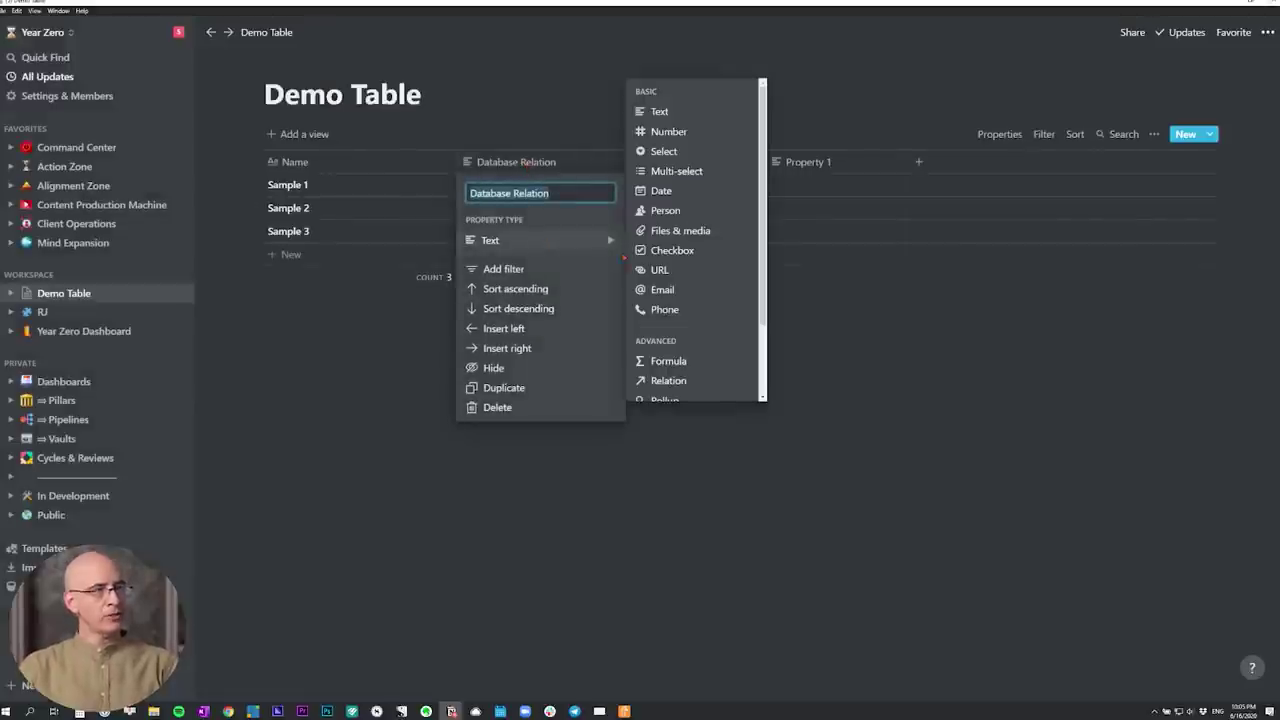
{"action": "left_click", "coordinate": [672, 380]}
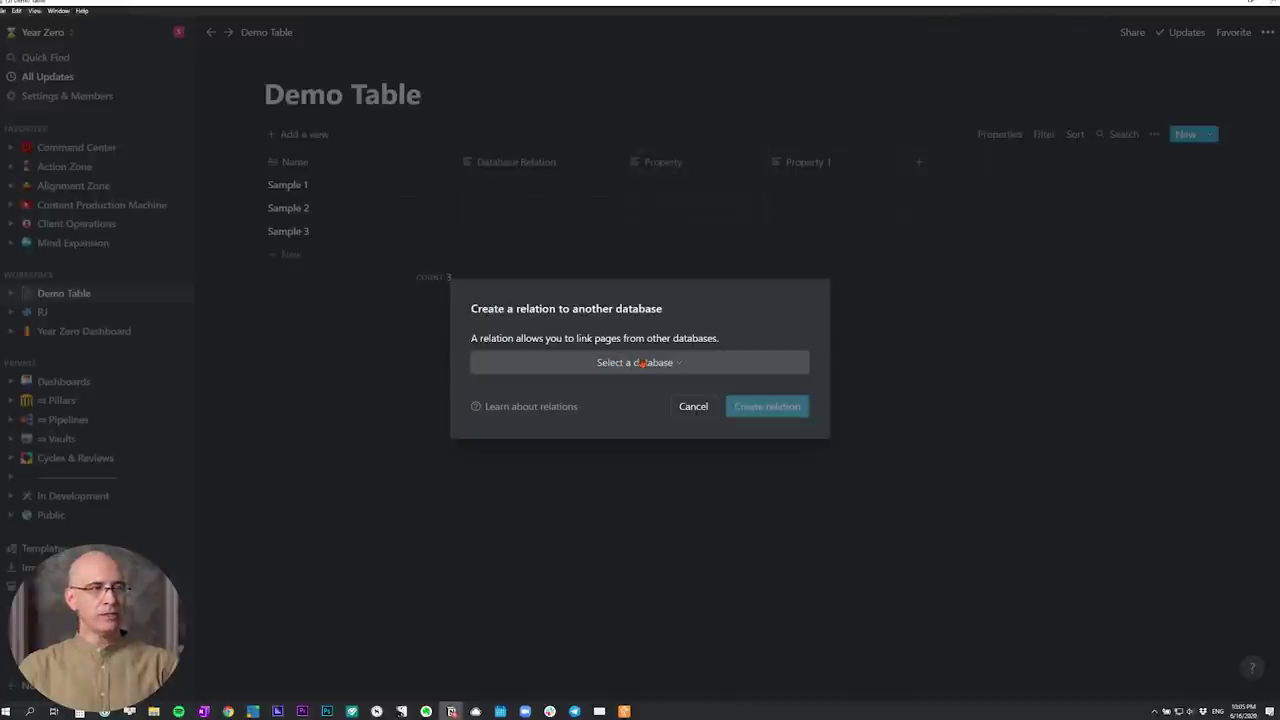
{"action": "left_click", "coordinate": [614, 363]}
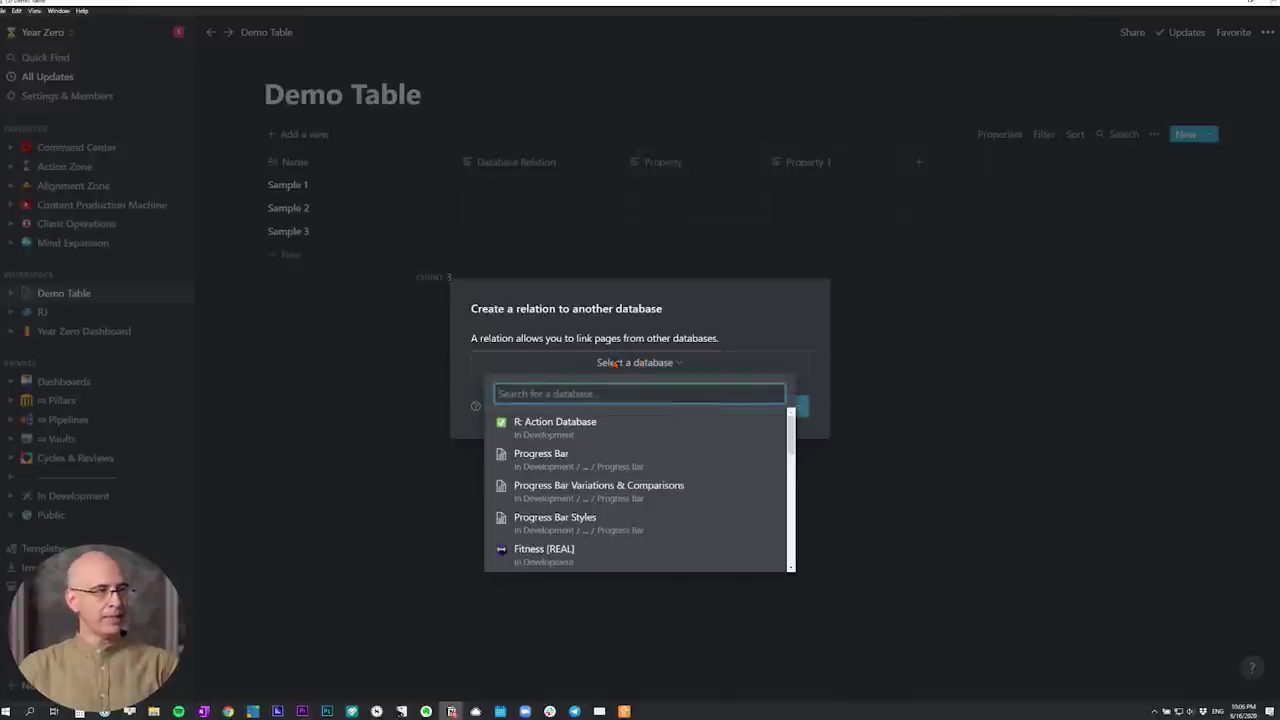
{"action": "type", "text": "action"}
{"action": "key", "text": "Return"}
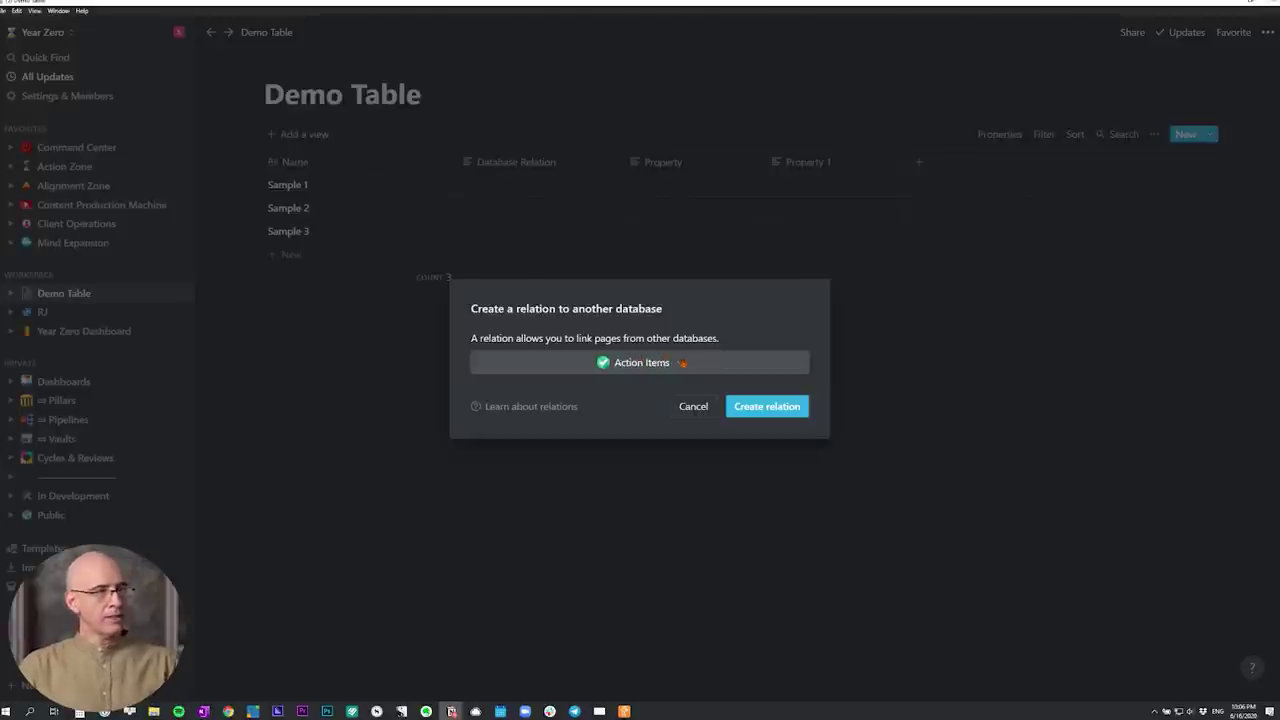
{"action": "key", "text": "Return"}
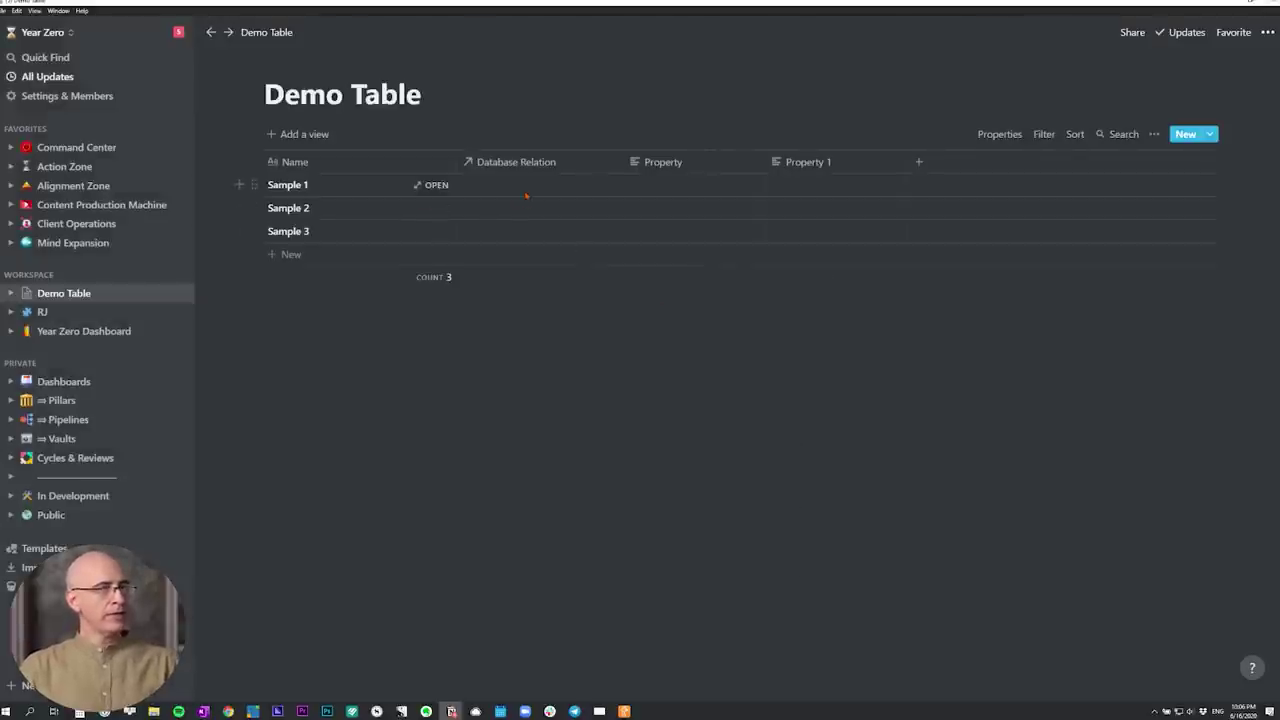
Rename the relation column to "Action Items - Database Relation"
{"action": "left_click", "coordinate": [536, 164]}
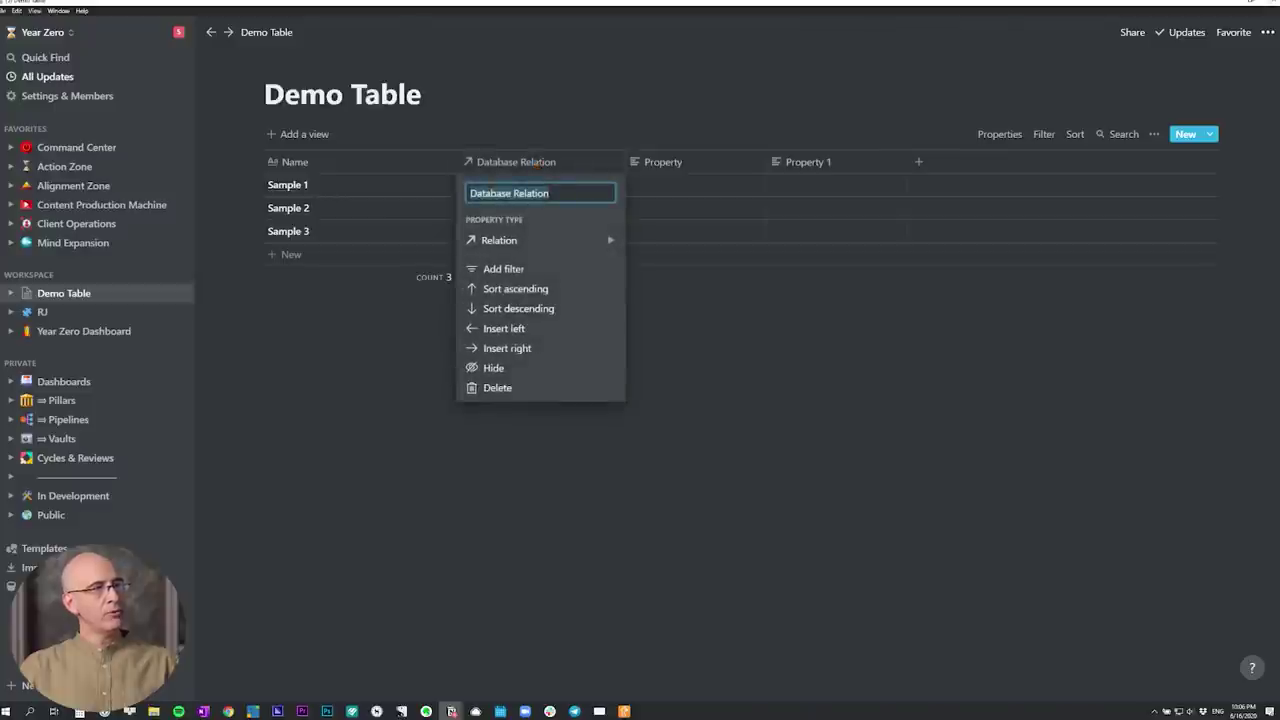
{"action": "key", "text": "Left"}
{"action": "type", "text": "Action Items -"}
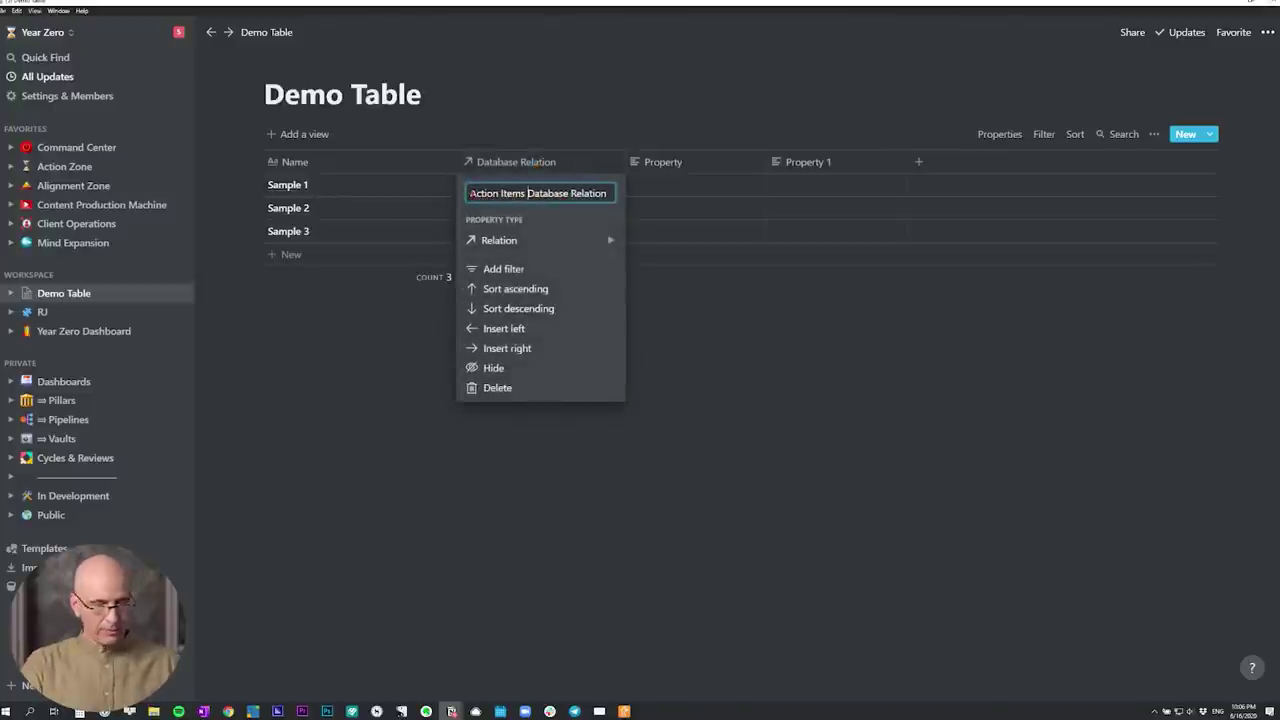
{"action": "key", "text": "Return"}
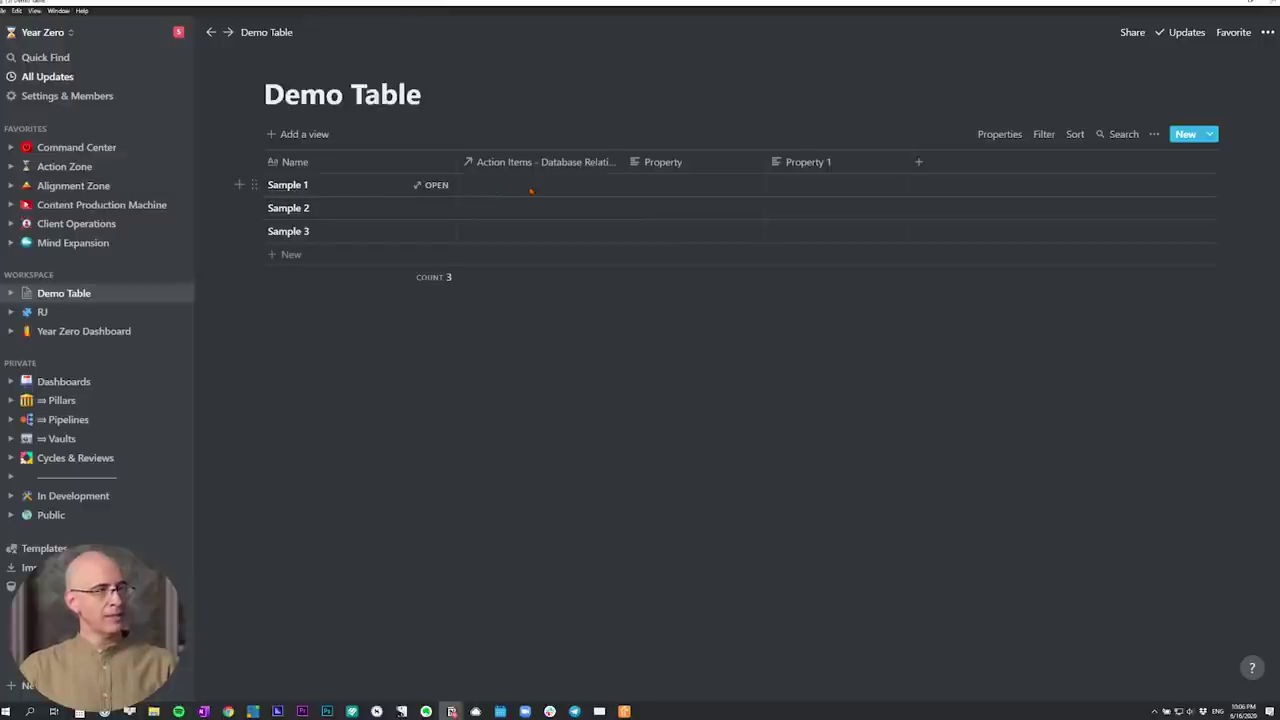
Link the action item Notion Video 24 to Sample 1 in the Action Items relation column
{"action": "left_click", "coordinate": [530, 191]}
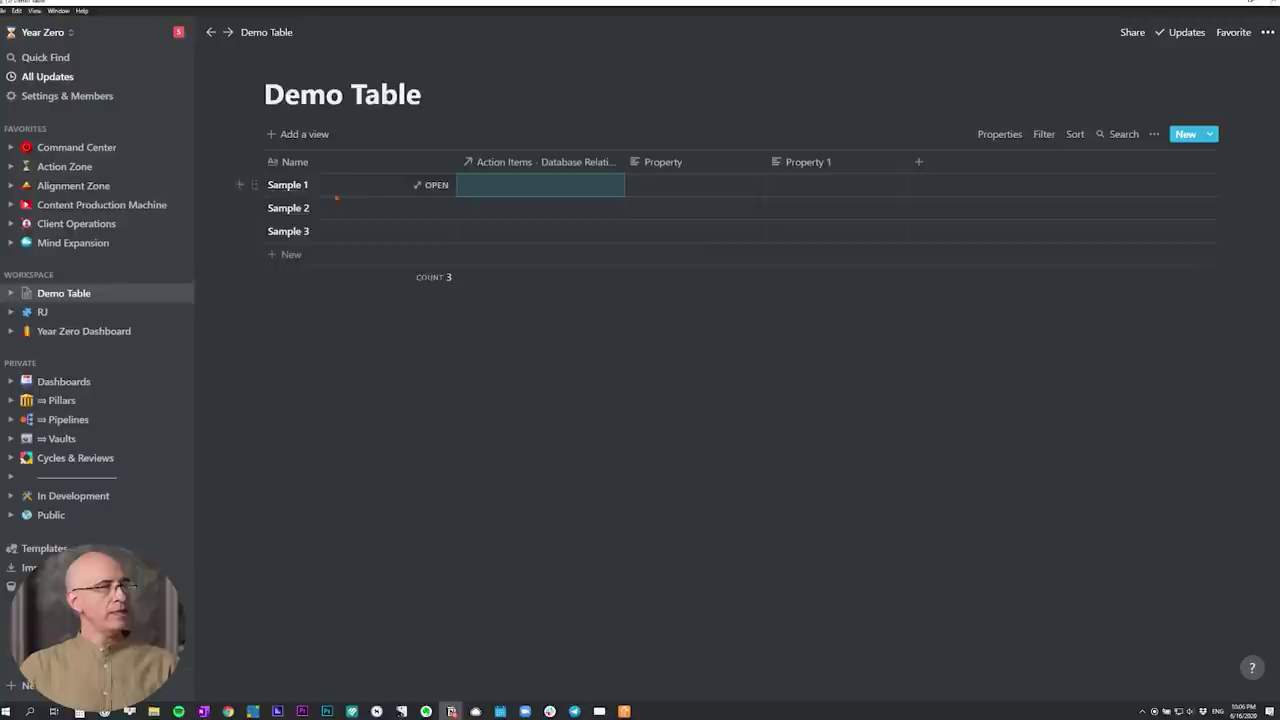
{"action": "left_click", "coordinate": [540, 185]}
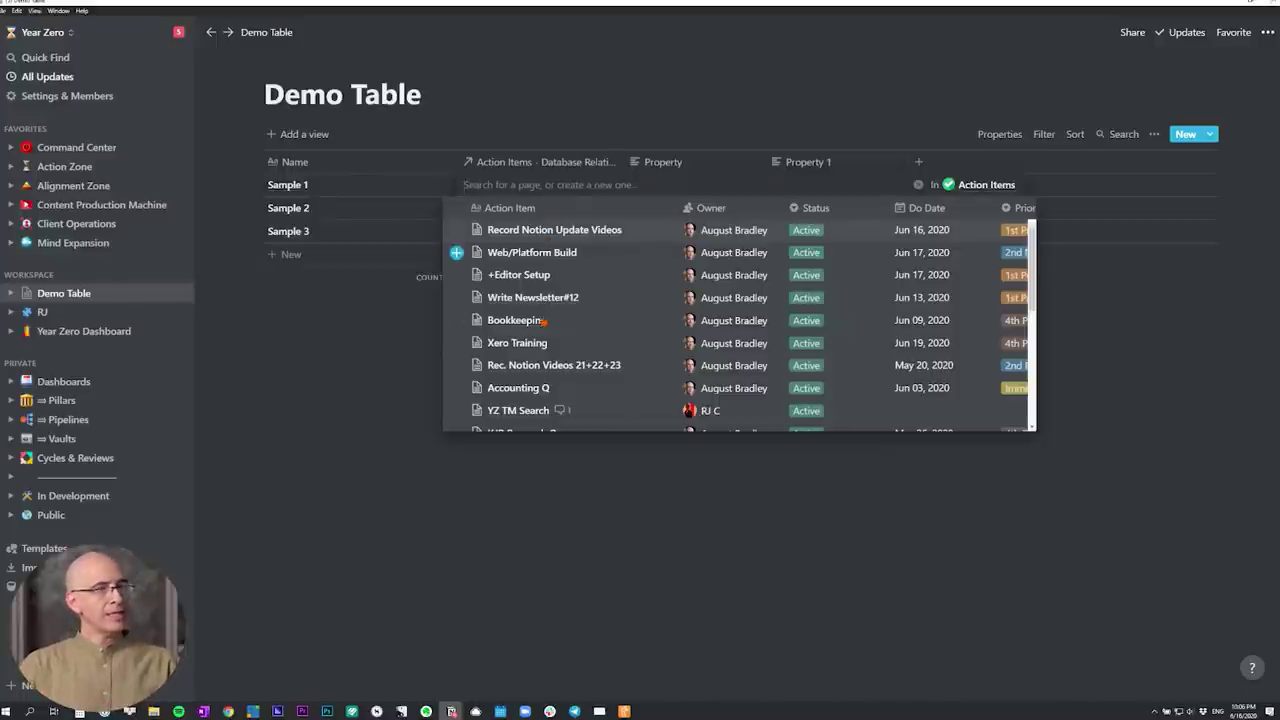
{"action": "type", "text": "24"}
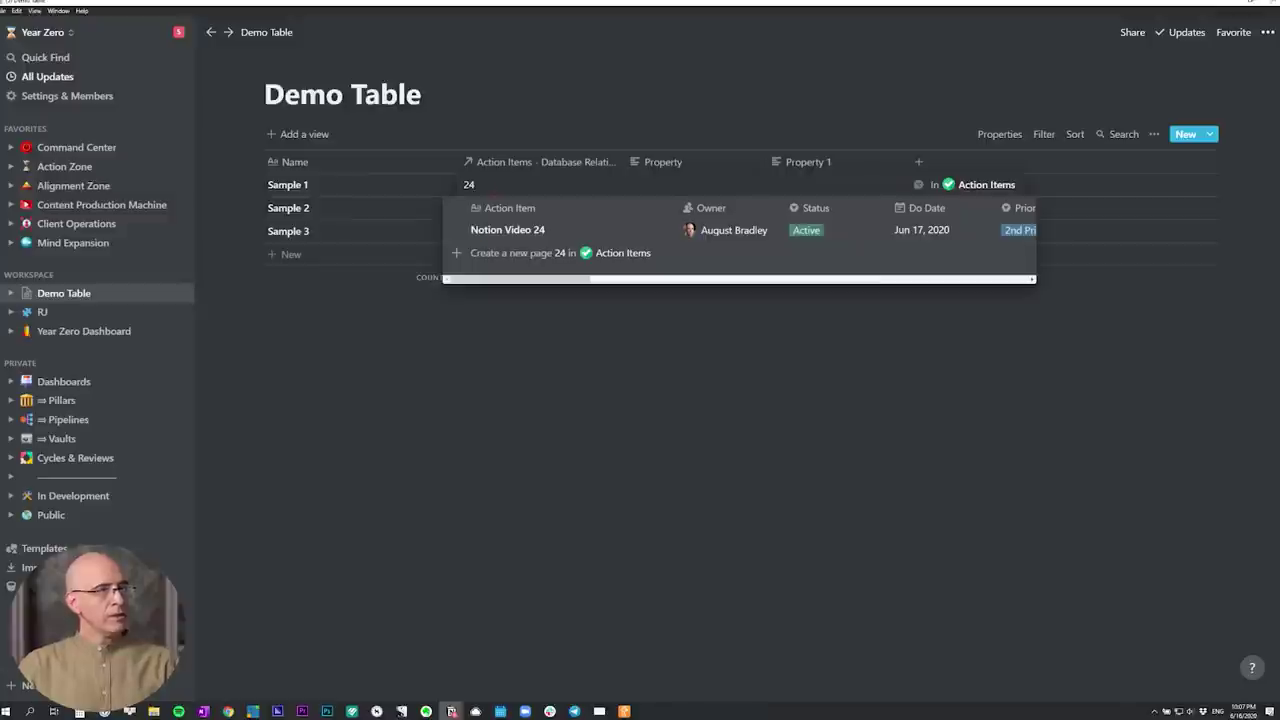
{"action": "left_click", "coordinate": [515, 231]}
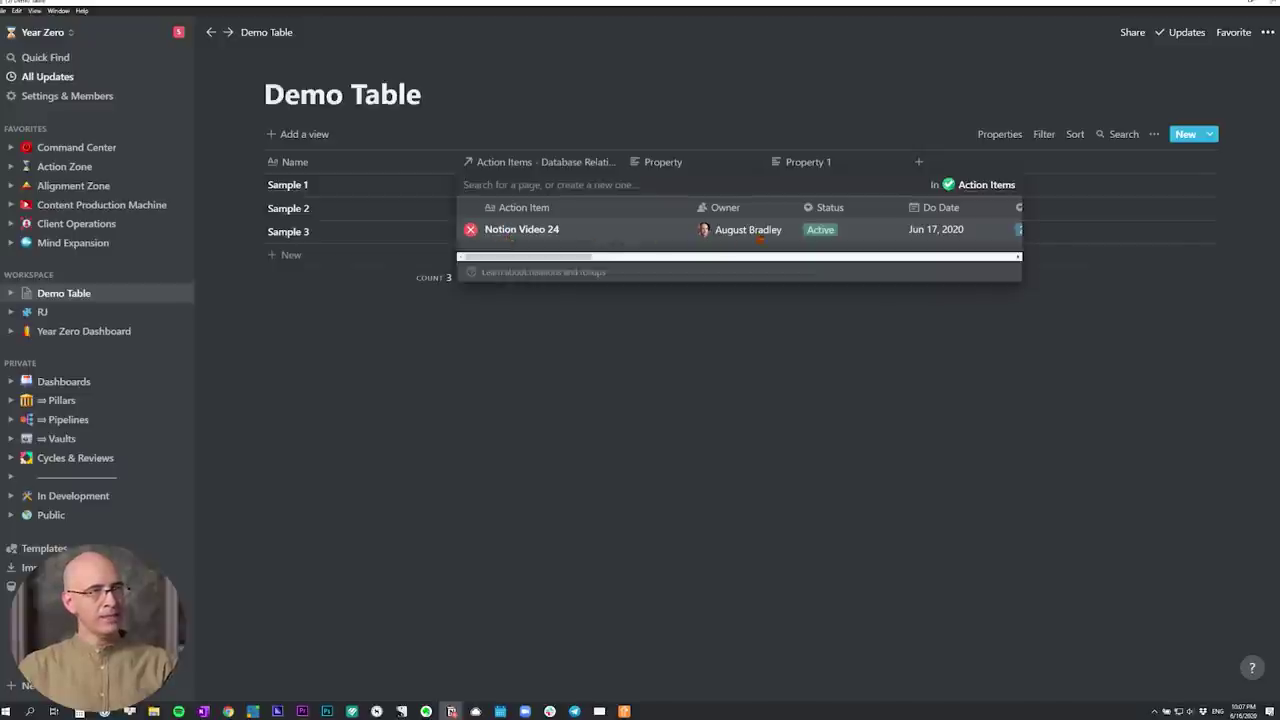
{"action": "scroll", "coordinate": [652, 232], "scroll_direction": "right", "scroll_amount": 2}
{"action": "scroll", "coordinate": [692, 230], "scroll_direction": "left", "scroll_amount": 2}
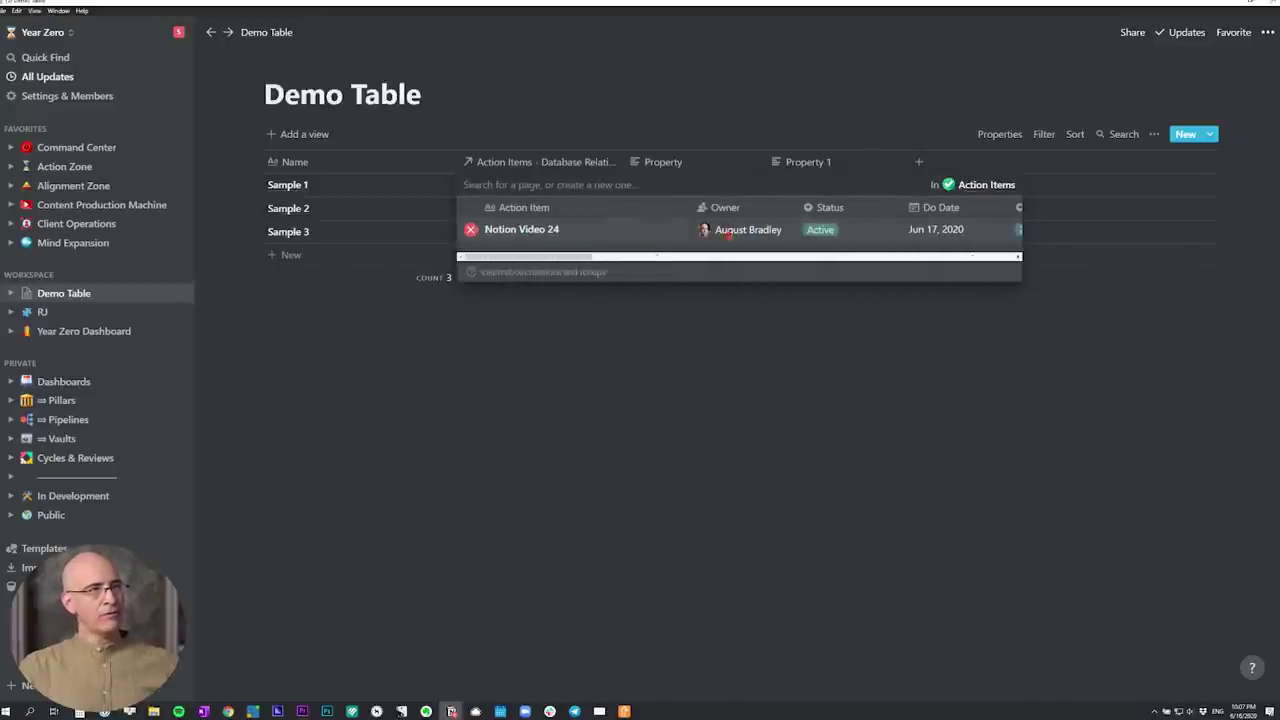
{"action": "key", "text": "Escape"}
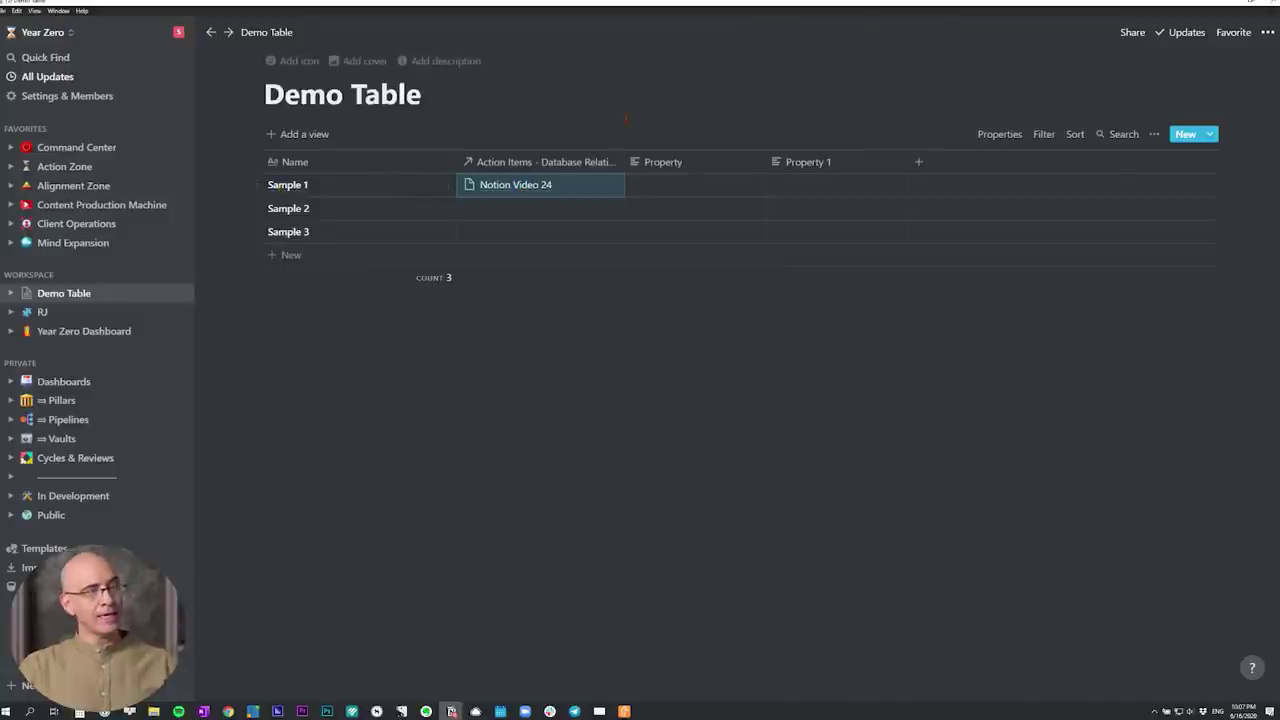
Link the action item Bookkeeping to Sample 2 and Web/Platform Build to Sample 3 in the relation column
{"action": "left_click", "coordinate": [510, 210]}
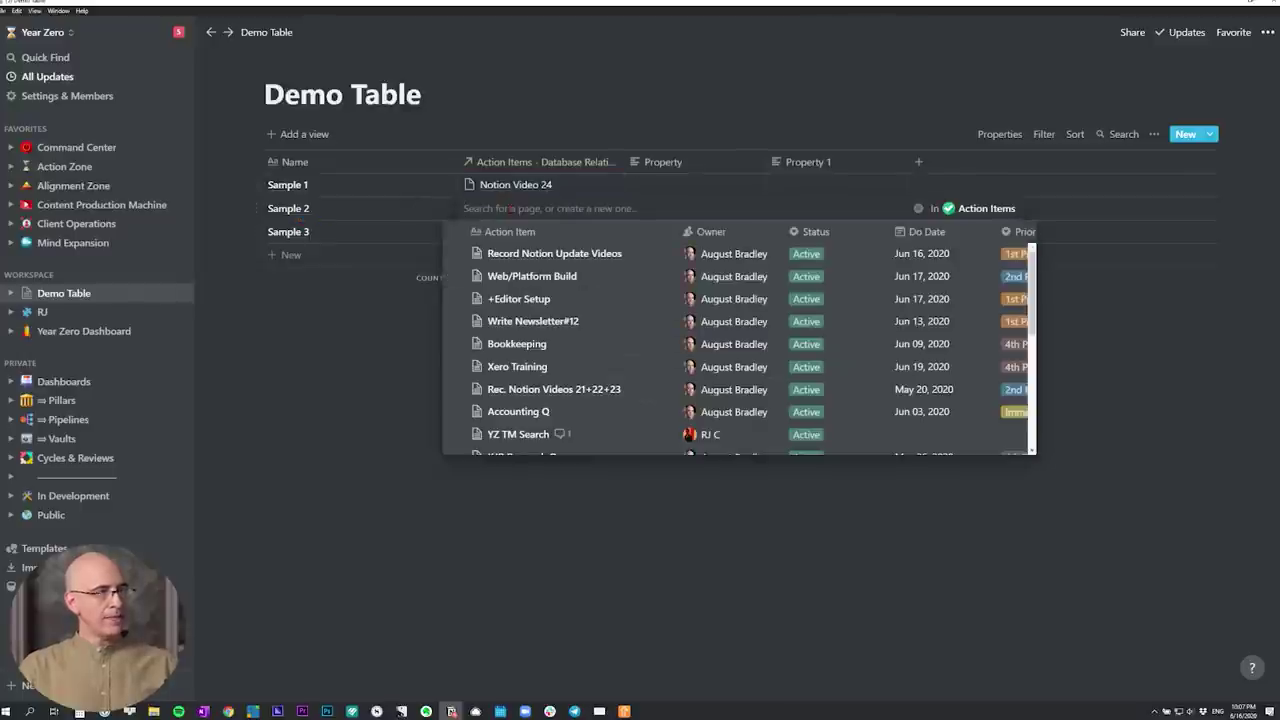
{"action": "left_click", "coordinate": [456, 343]}
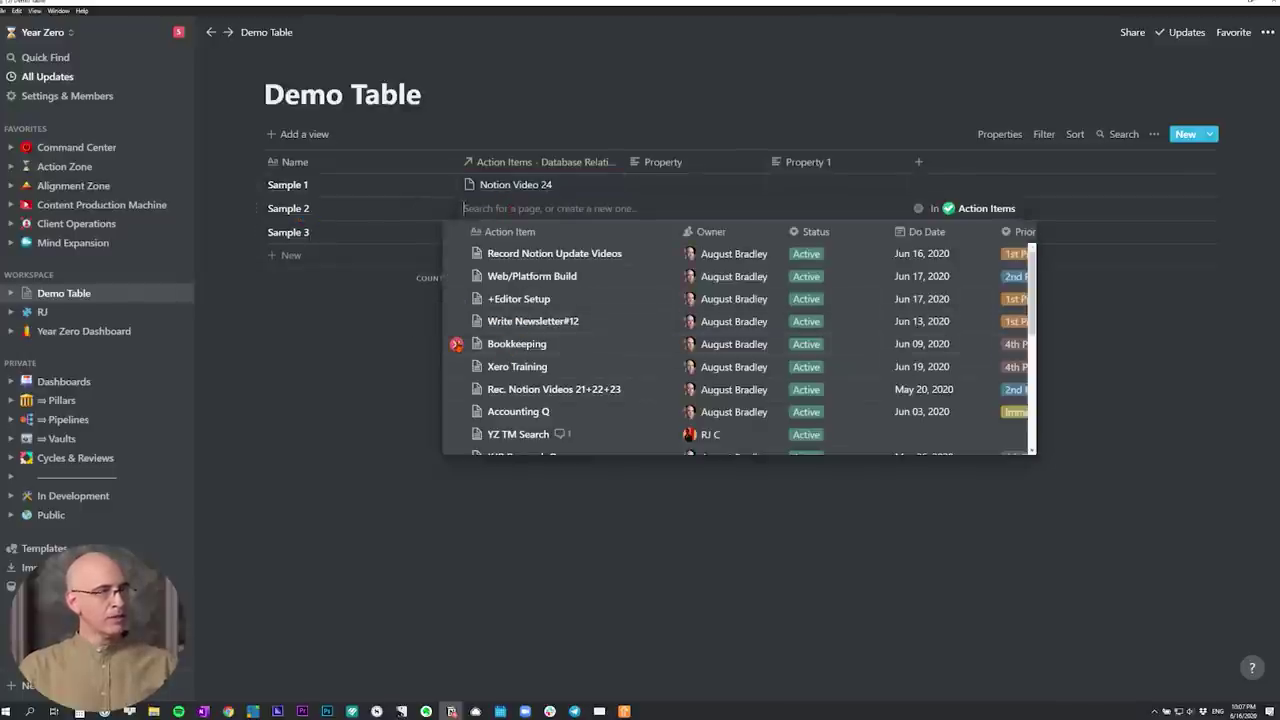
{"action": "key", "text": "Escape"}
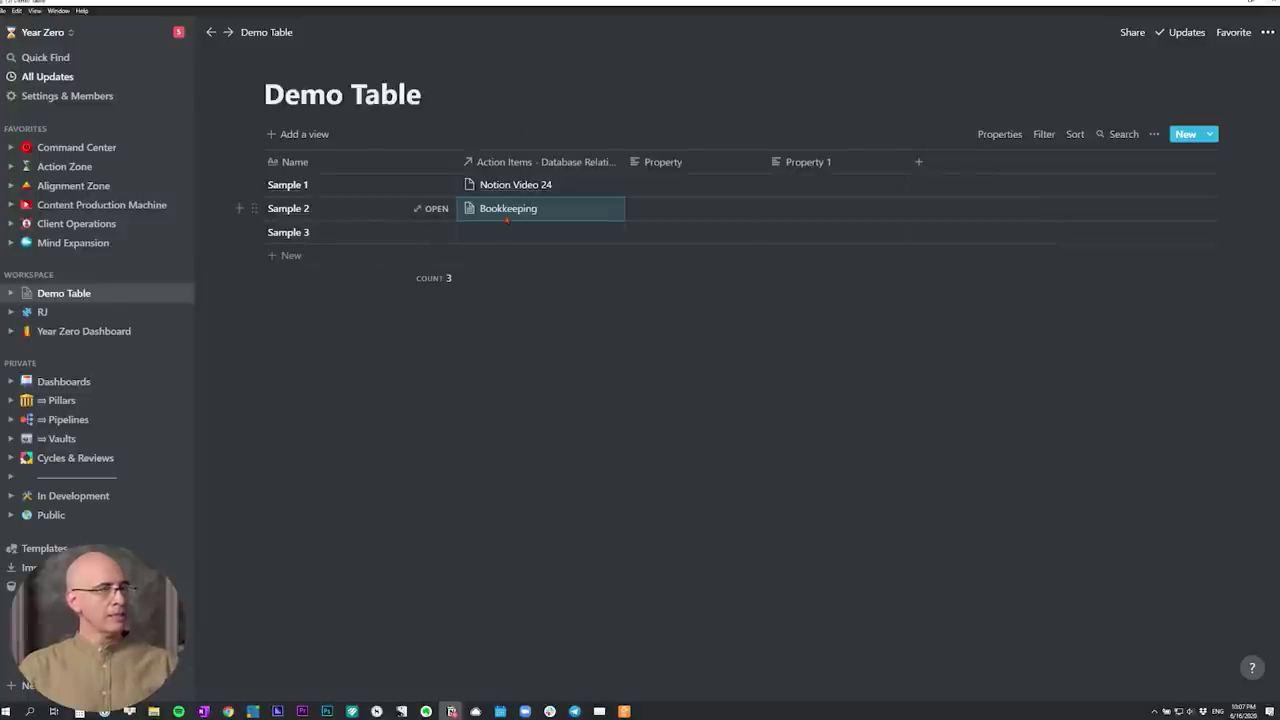
{"action": "left_click", "coordinate": [505, 234]}
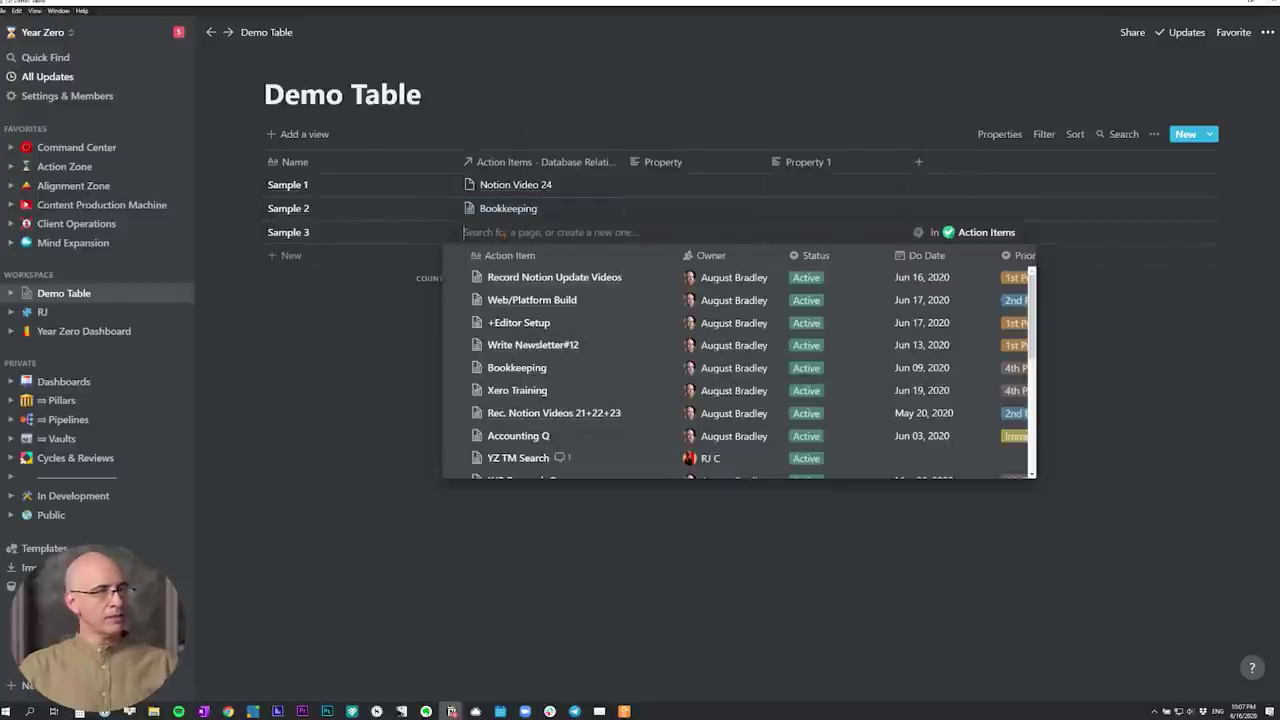
{"action": "left_click", "coordinate": [457, 299]}
{"action": "key", "text": "Escape"}
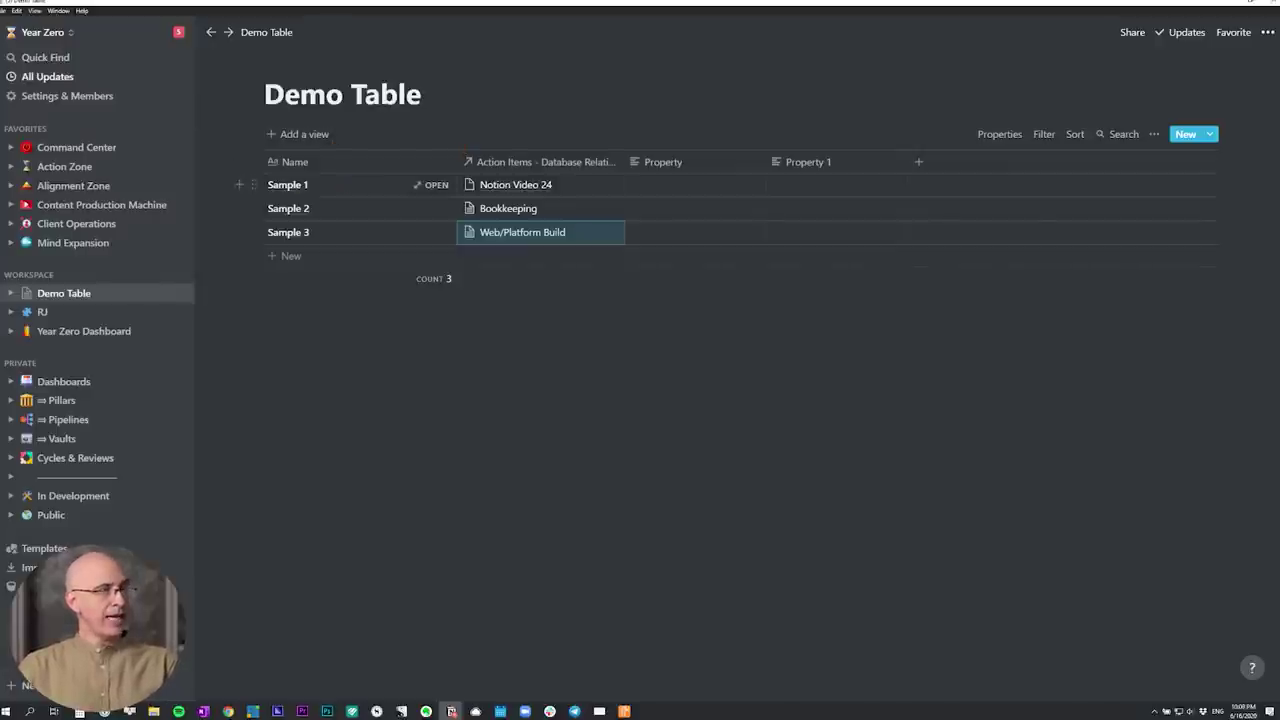
Open the Sample 1 row as a page to view its properties and empty body, then close it
{"action": "left_click", "coordinate": [436, 185]}
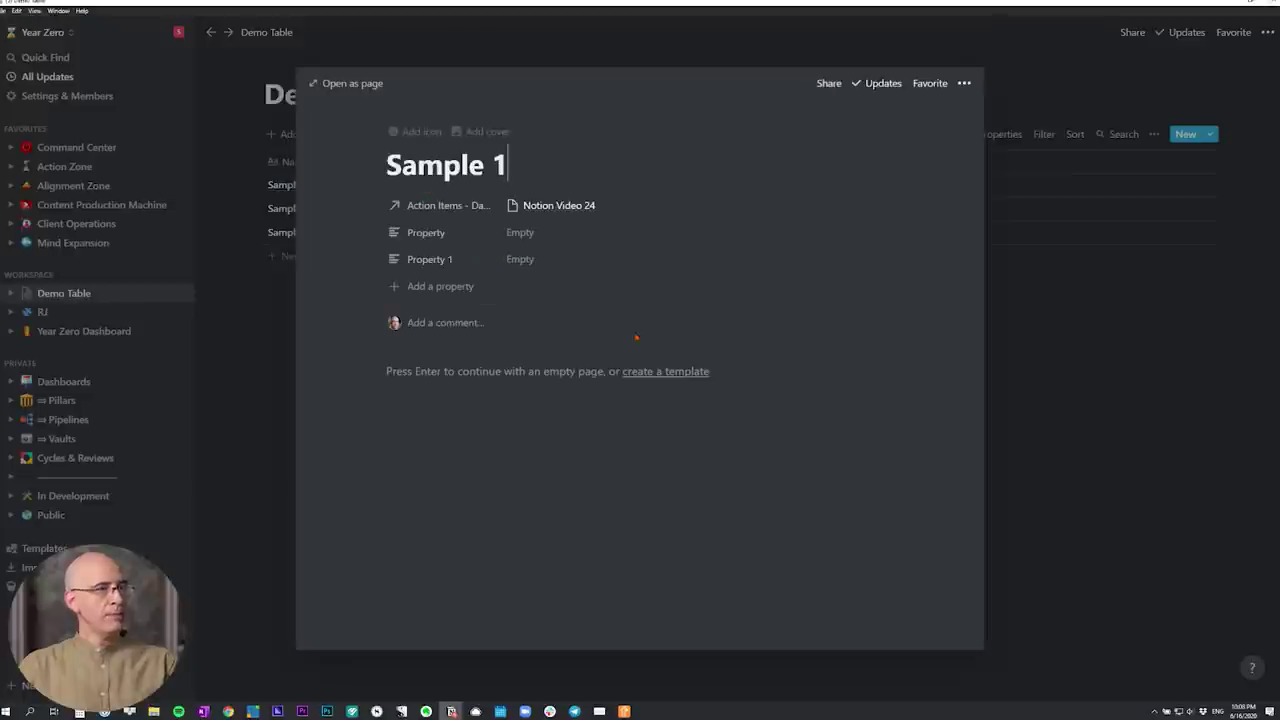
{"action": "key", "text": "Return"}
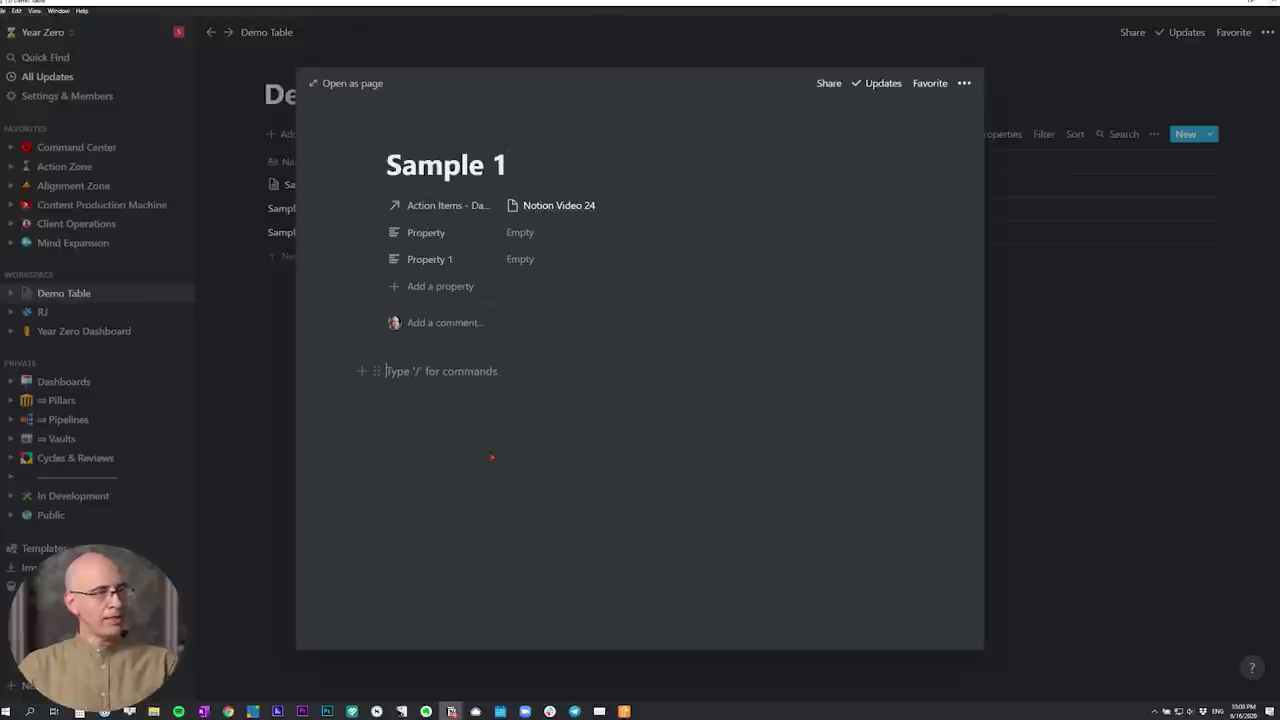
{"action": "left_click", "coordinate": [213, 219]}
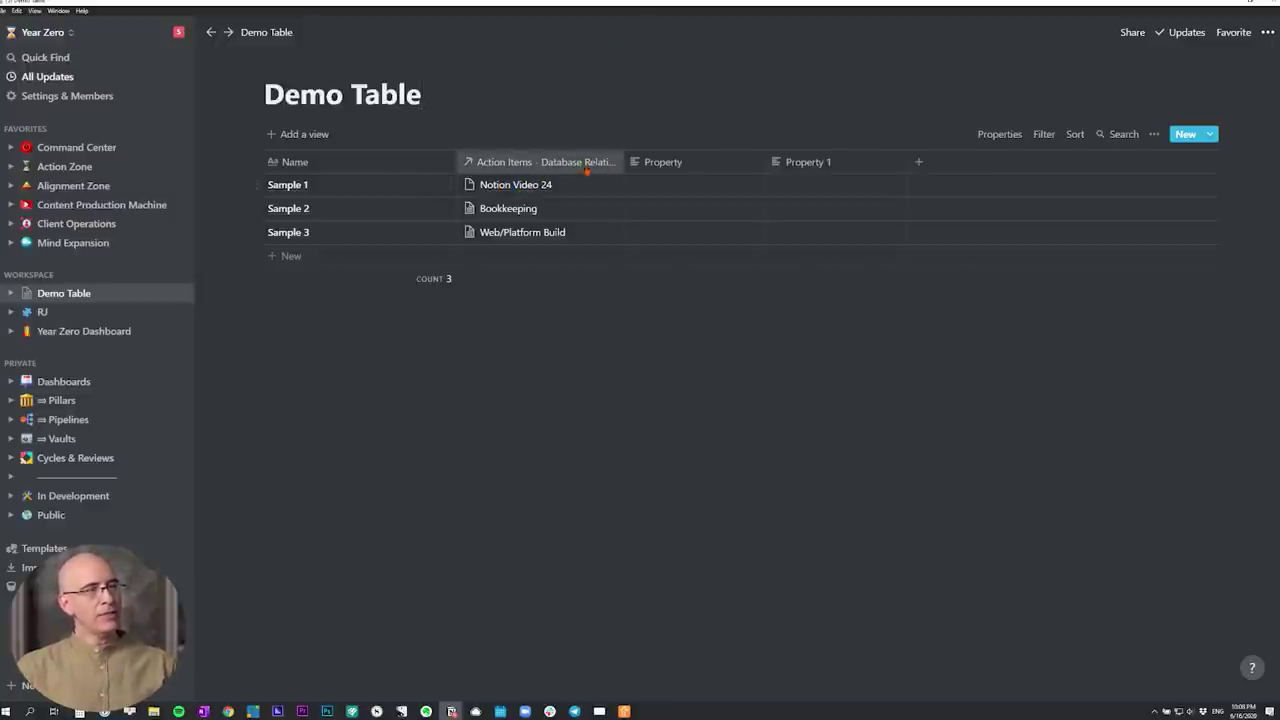
Examine the properties of the action item linked to Sample 1, from Owner and Status across to Content Item
{"action": "left_click", "coordinate": [515, 185]}
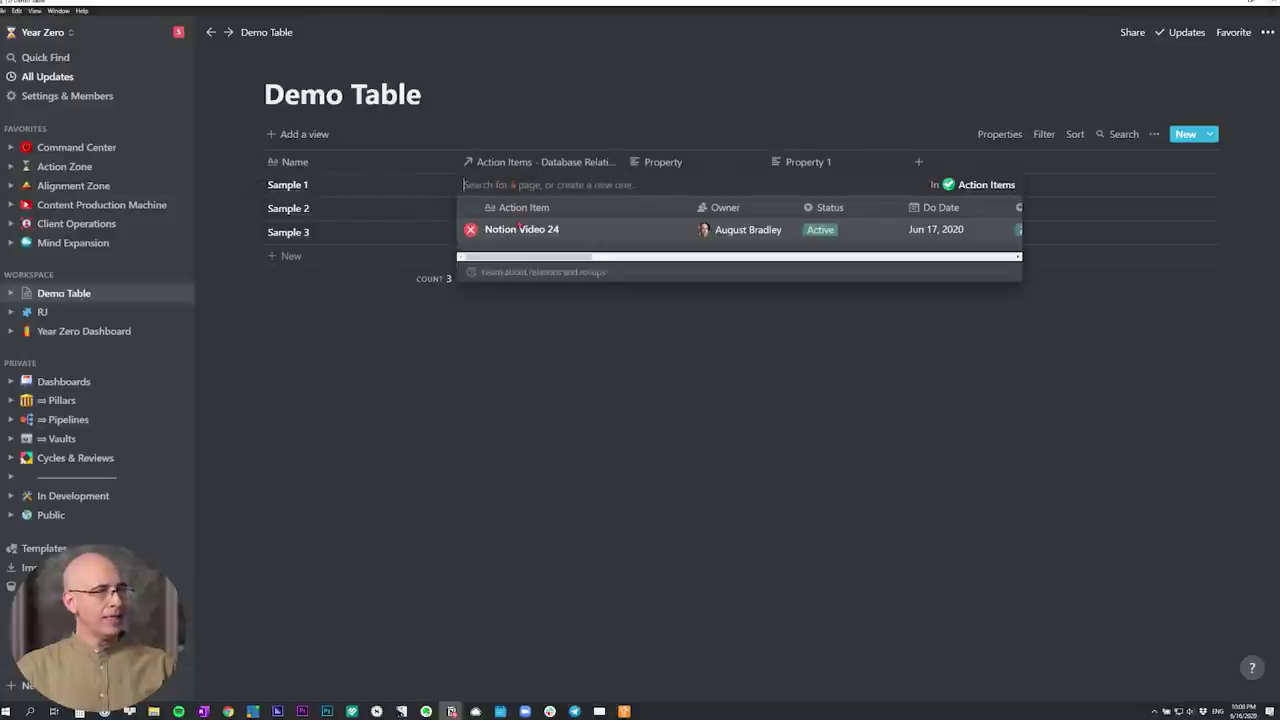
{"action": "scroll", "coordinate": [888, 232], "scroll_direction": "right", "scroll_amount": 3}
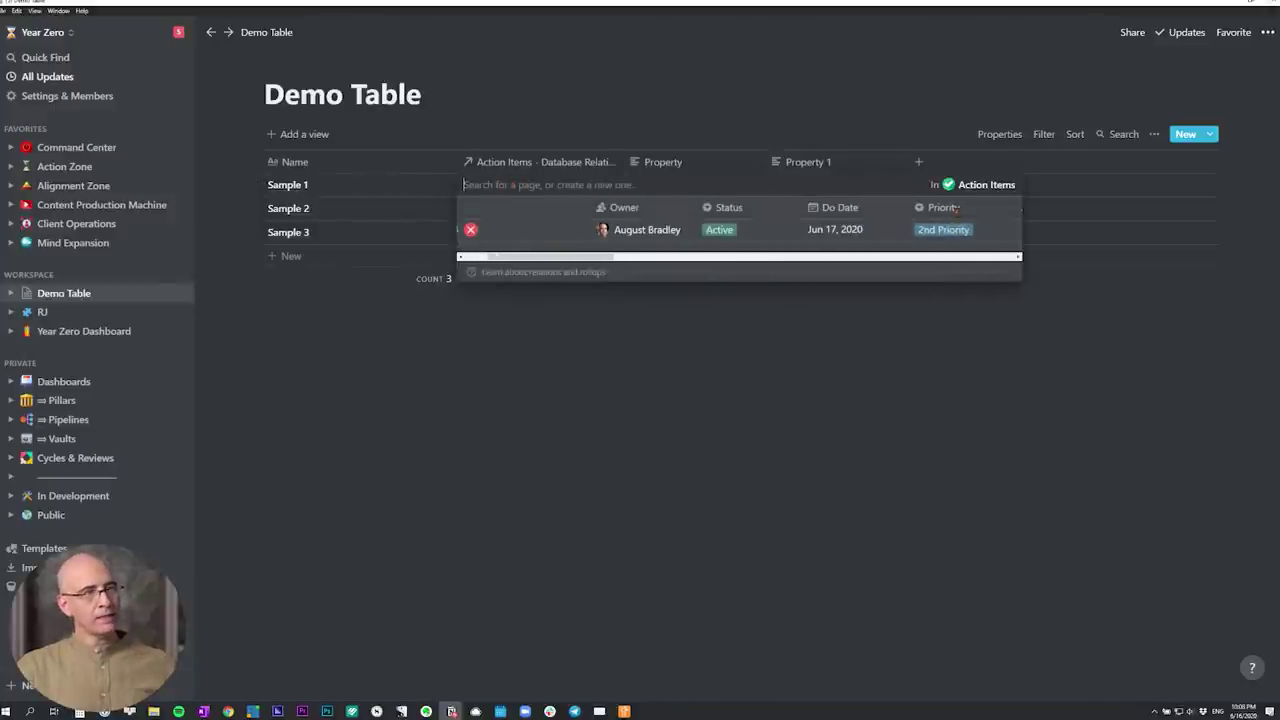
{"action": "key", "text": "Escape"}
{"action": "key", "text": "Return"}
{"action": "scroll", "coordinate": [793, 236], "scroll_direction": "right", "scroll_amount": 5}
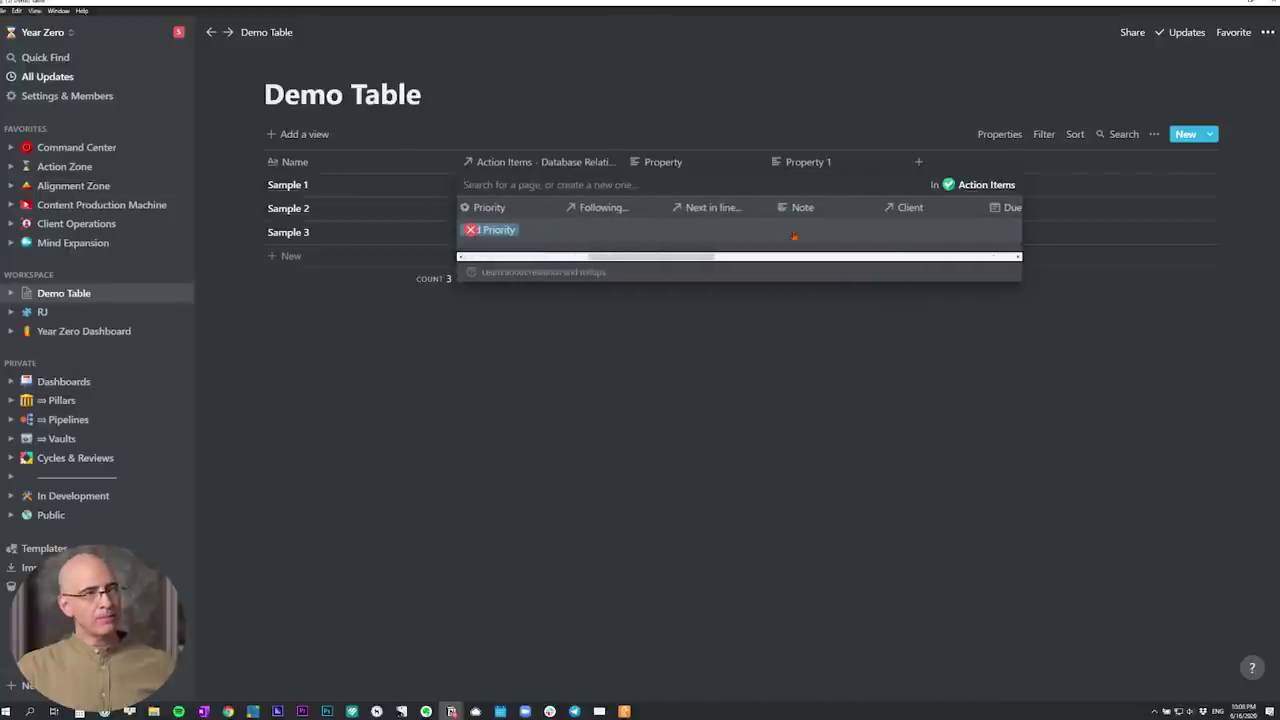
{"action": "scroll", "coordinate": [768, 229], "scroll_direction": "right", "scroll_amount": 2}
{"action": "scroll", "coordinate": [772, 229], "scroll_direction": "left", "scroll_amount": 3}
{"action": "scroll", "coordinate": [795, 222], "scroll_direction": "right", "scroll_amount": 5}
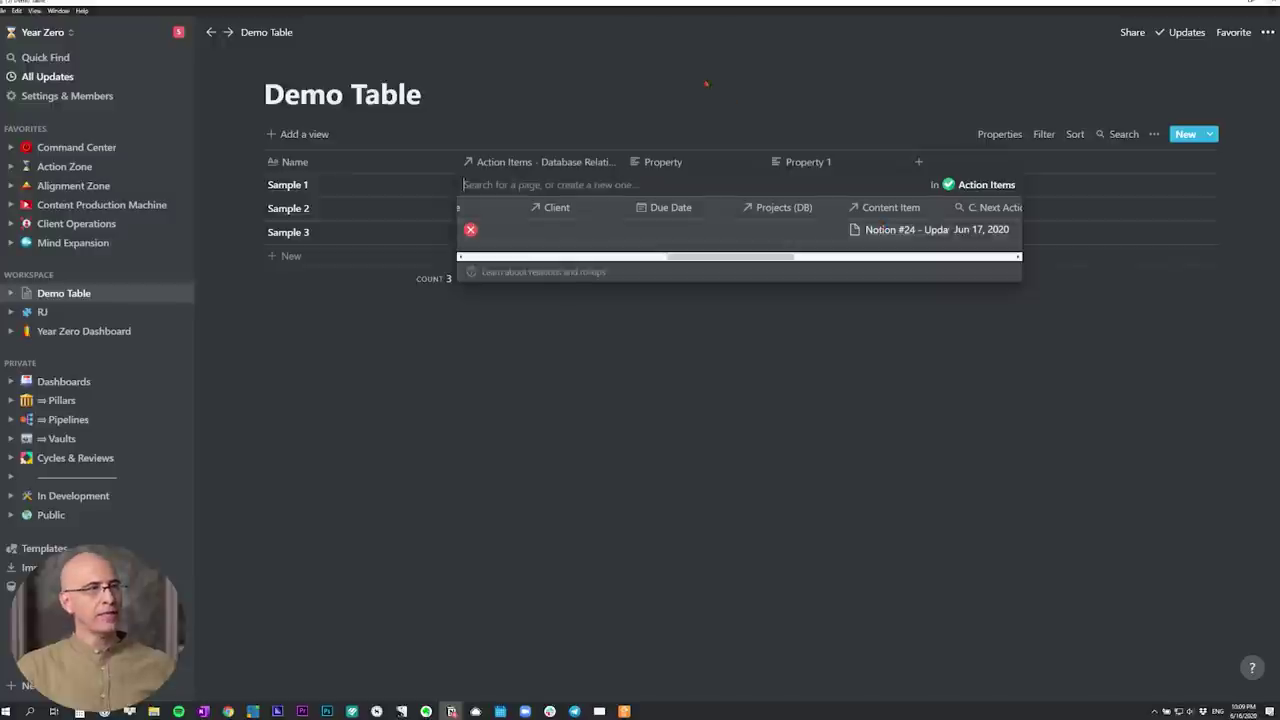
{"action": "key", "text": "Escape"}
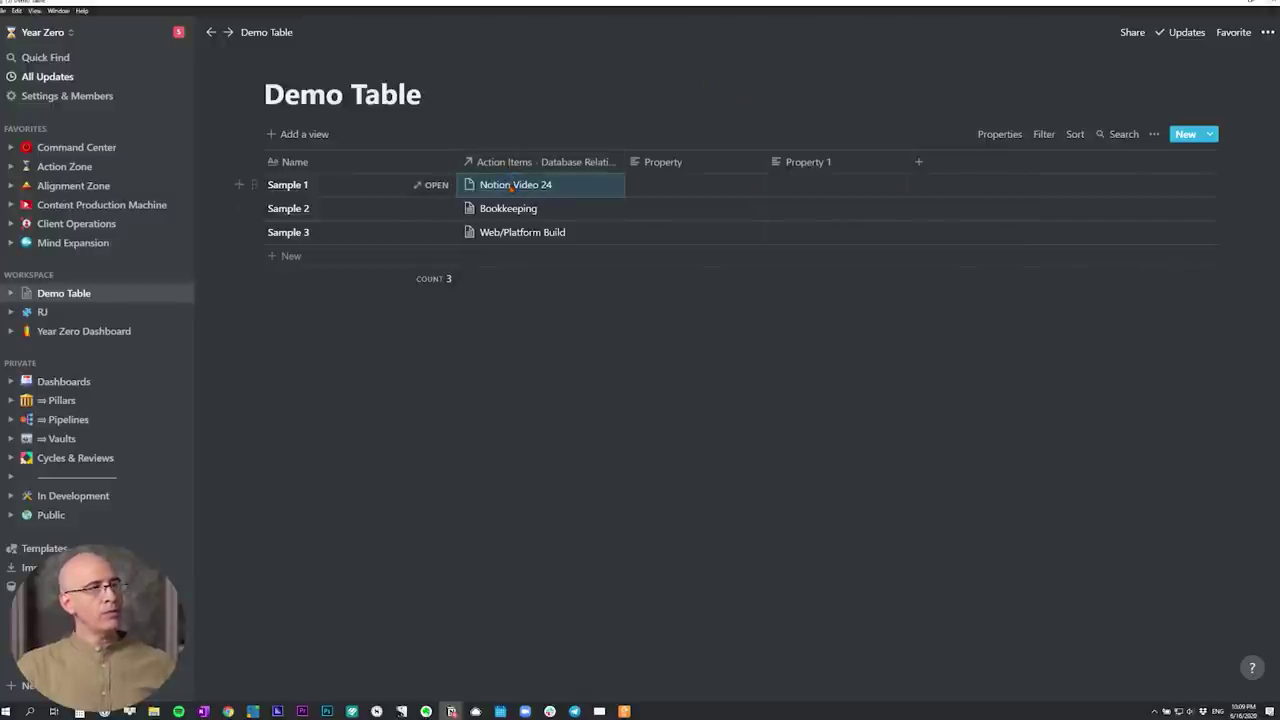
Rename the two text columns Property and Property 1 to "Rollup"
{"action": "left_click", "coordinate": [683, 163]}
{"action": "type", "text": "Ro"}
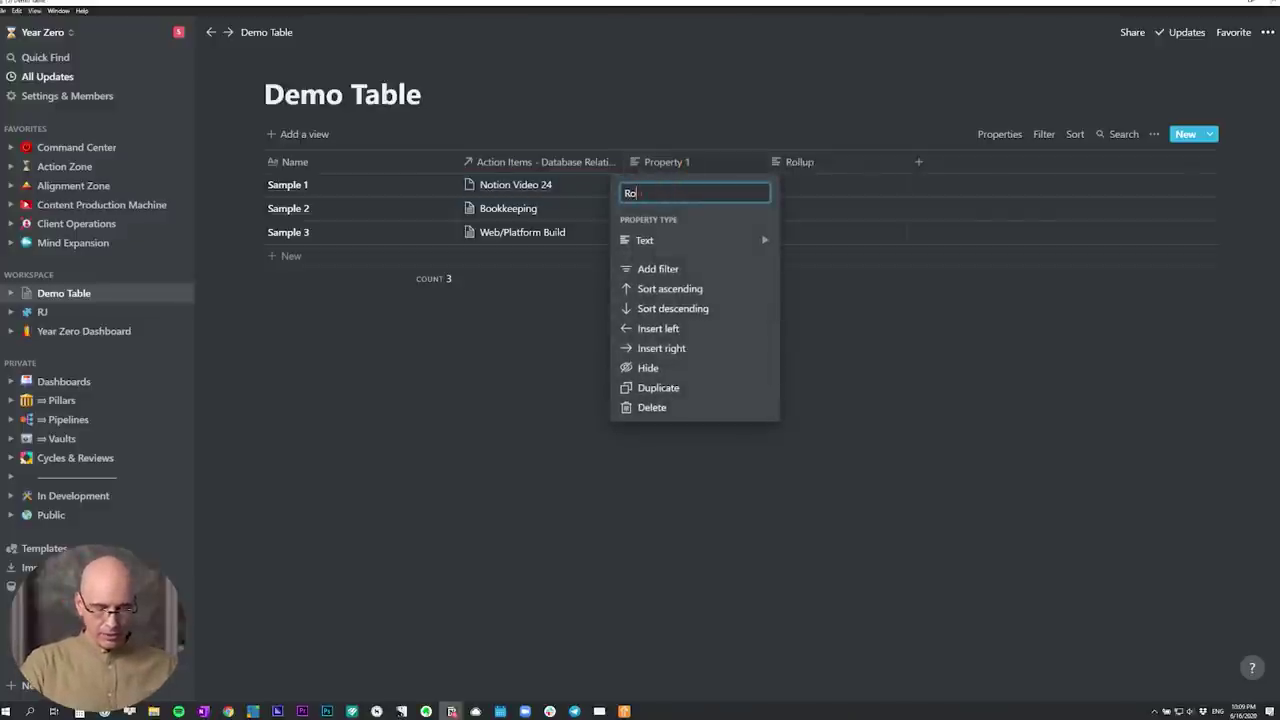
{"action": "type", "text": "llup"}
{"action": "key", "text": "Return"}
Change the property type of the text column beside the relation column to Rollup
{"action": "left_click", "coordinate": [658, 162]}
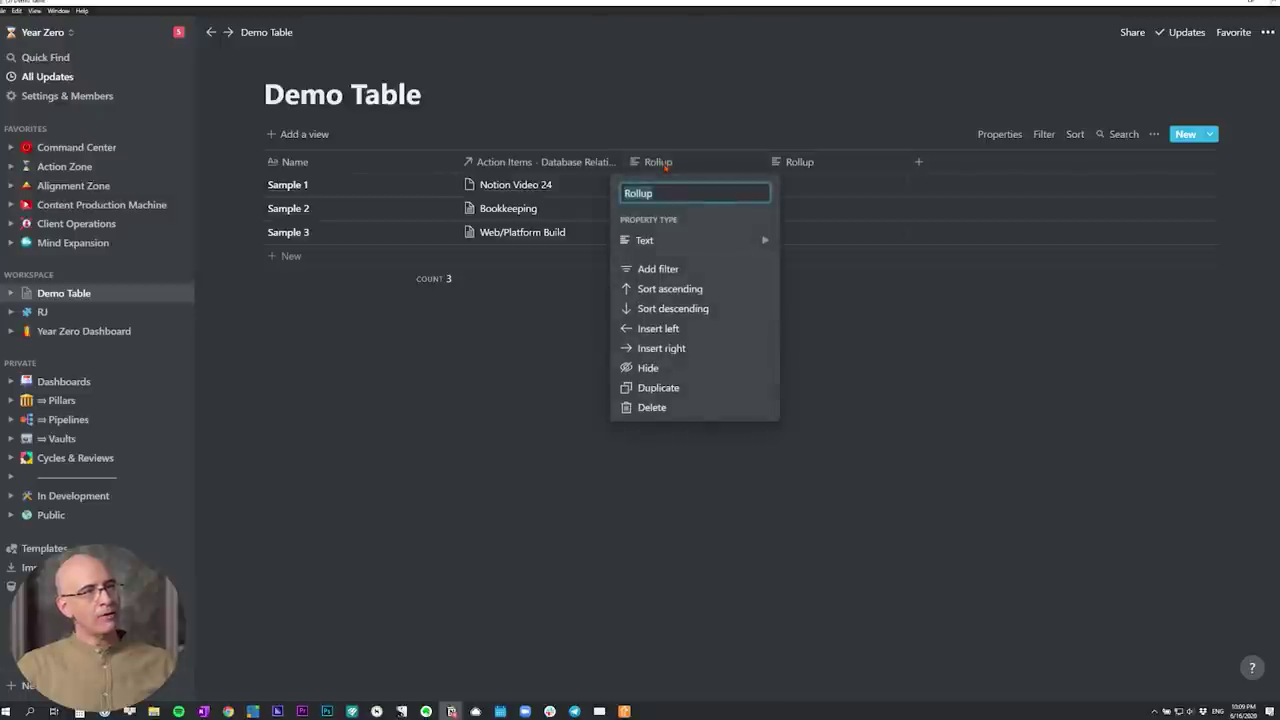
{"action": "left_click", "coordinate": [700, 242]}
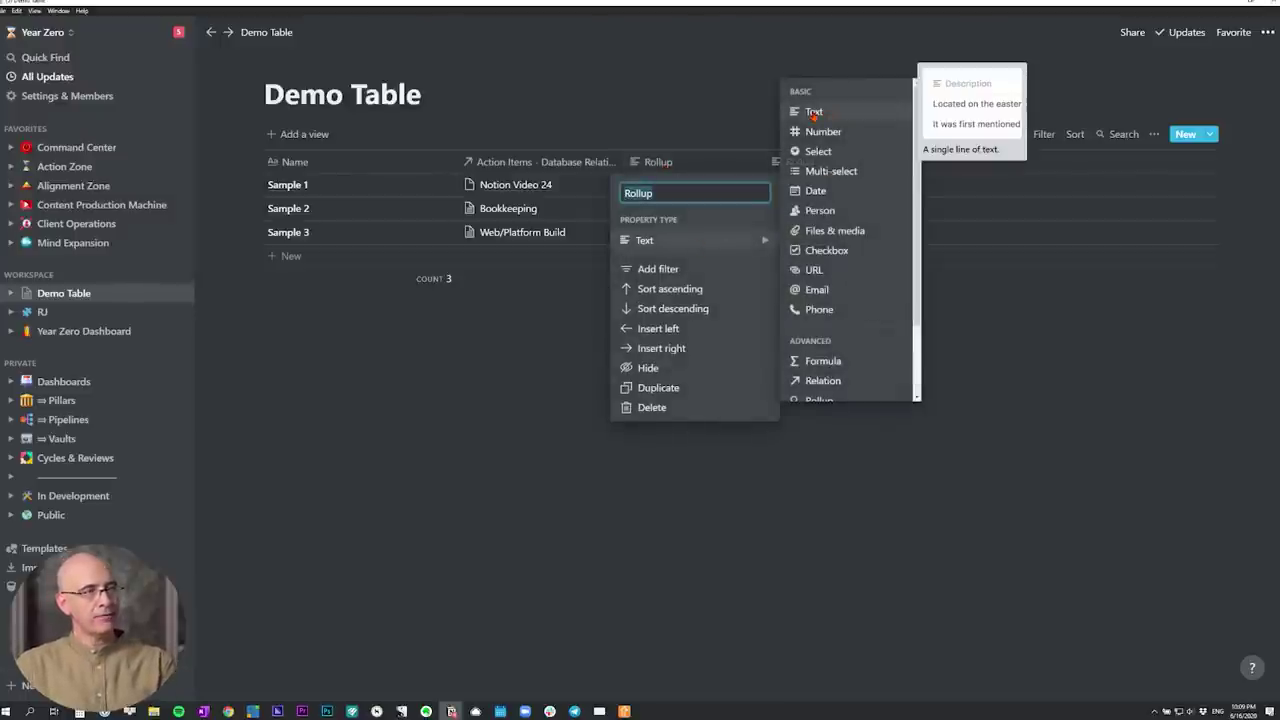
{"action": "scroll", "coordinate": [850, 310], "scroll_direction": "down", "scroll_amount": 1}
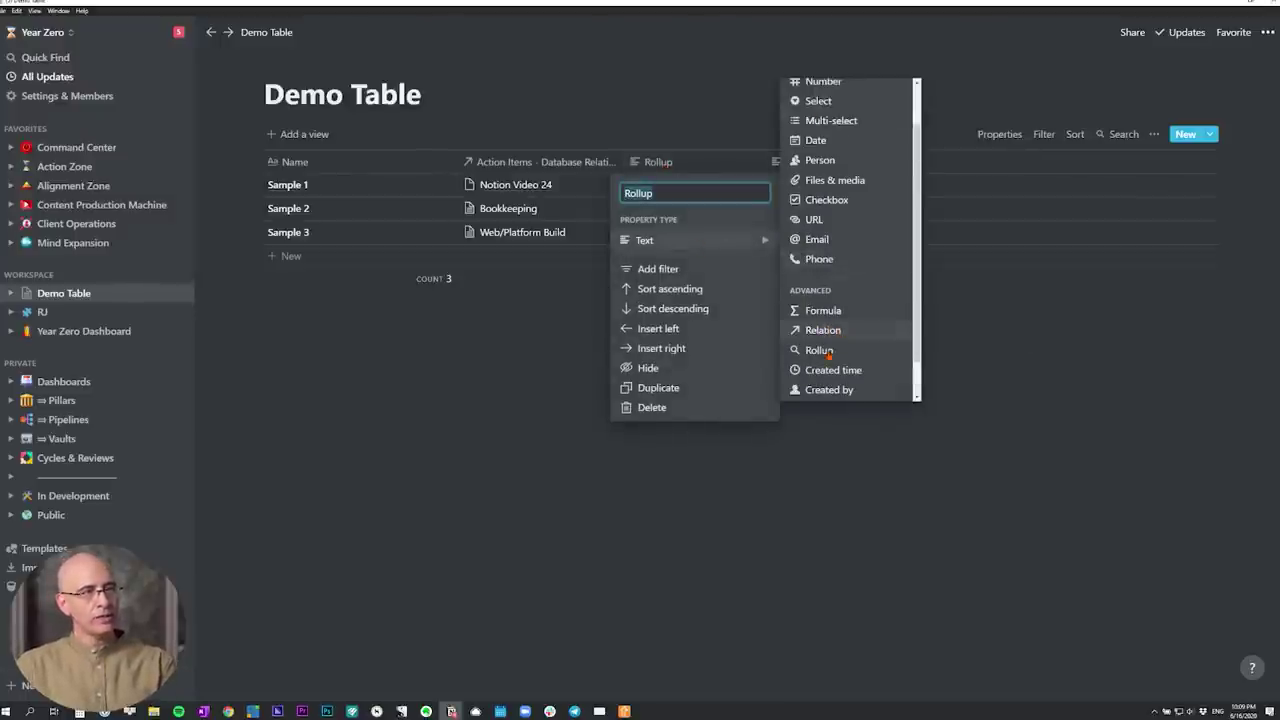
{"action": "left_click", "coordinate": [822, 350]}
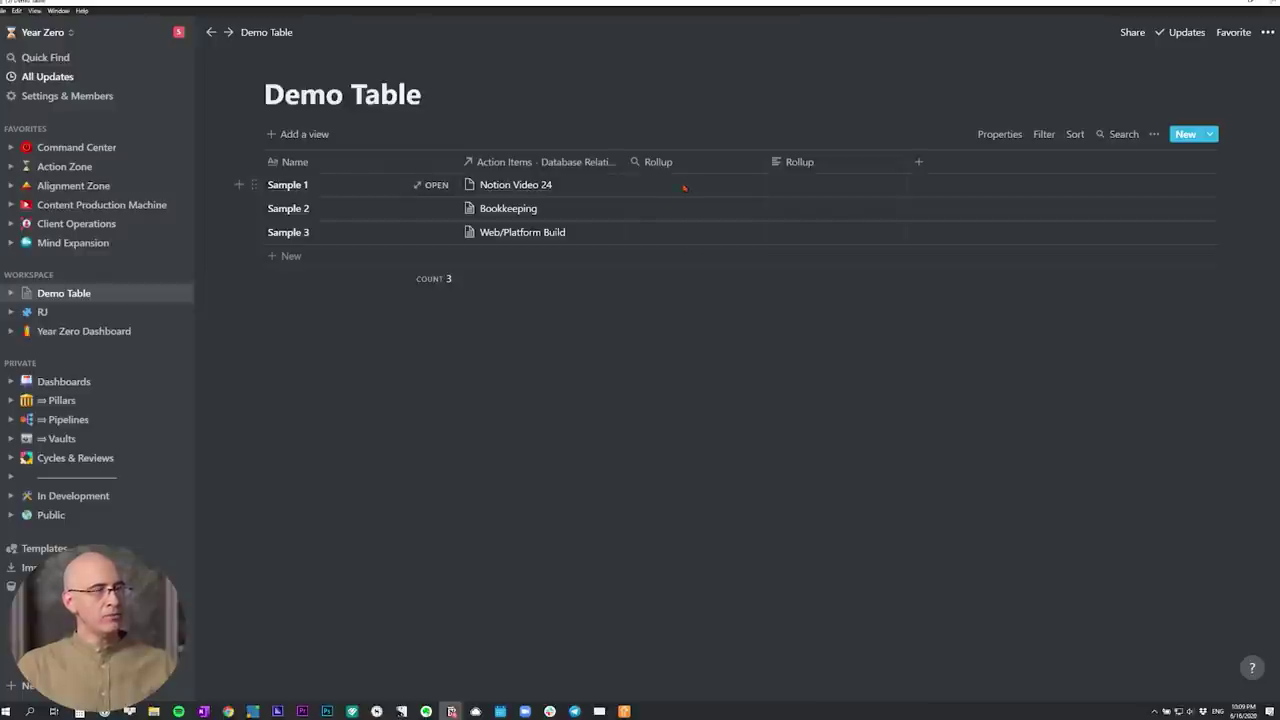
Set the first rollup column's source relation to Action Items - Database Relation
{"action": "left_click", "coordinate": [684, 187]}
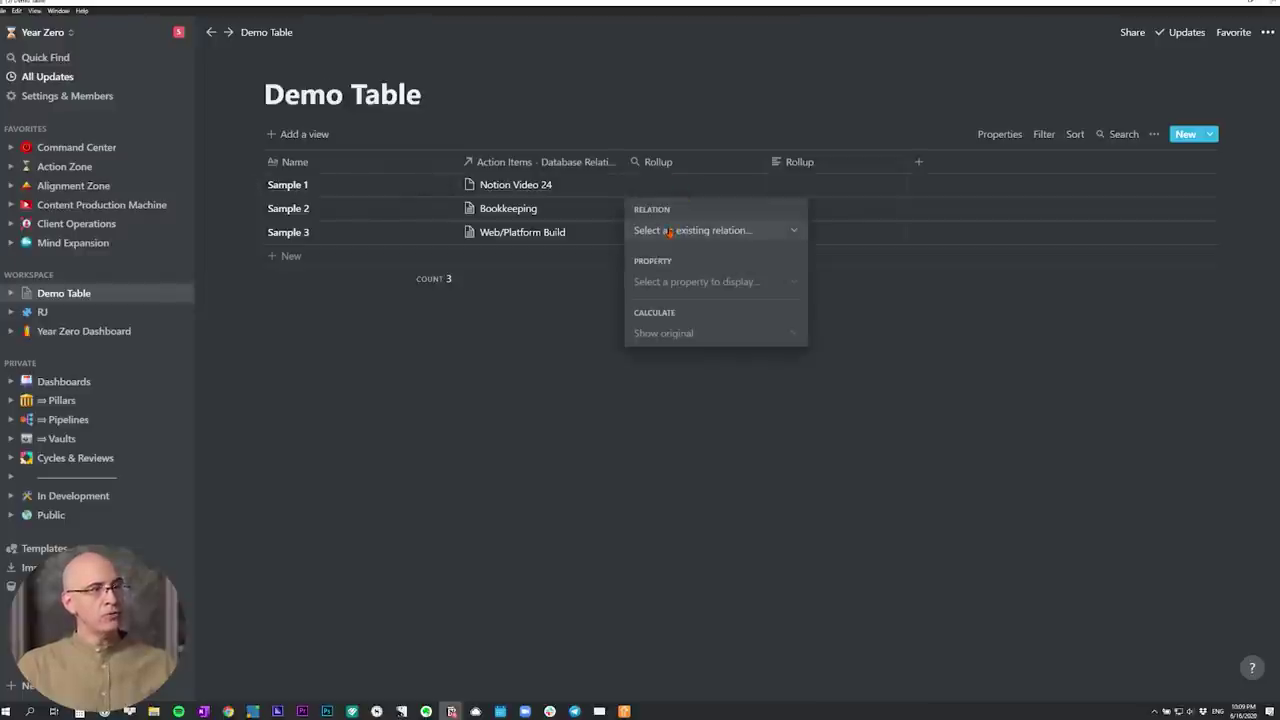
{"action": "left_click", "coordinate": [762, 232]}
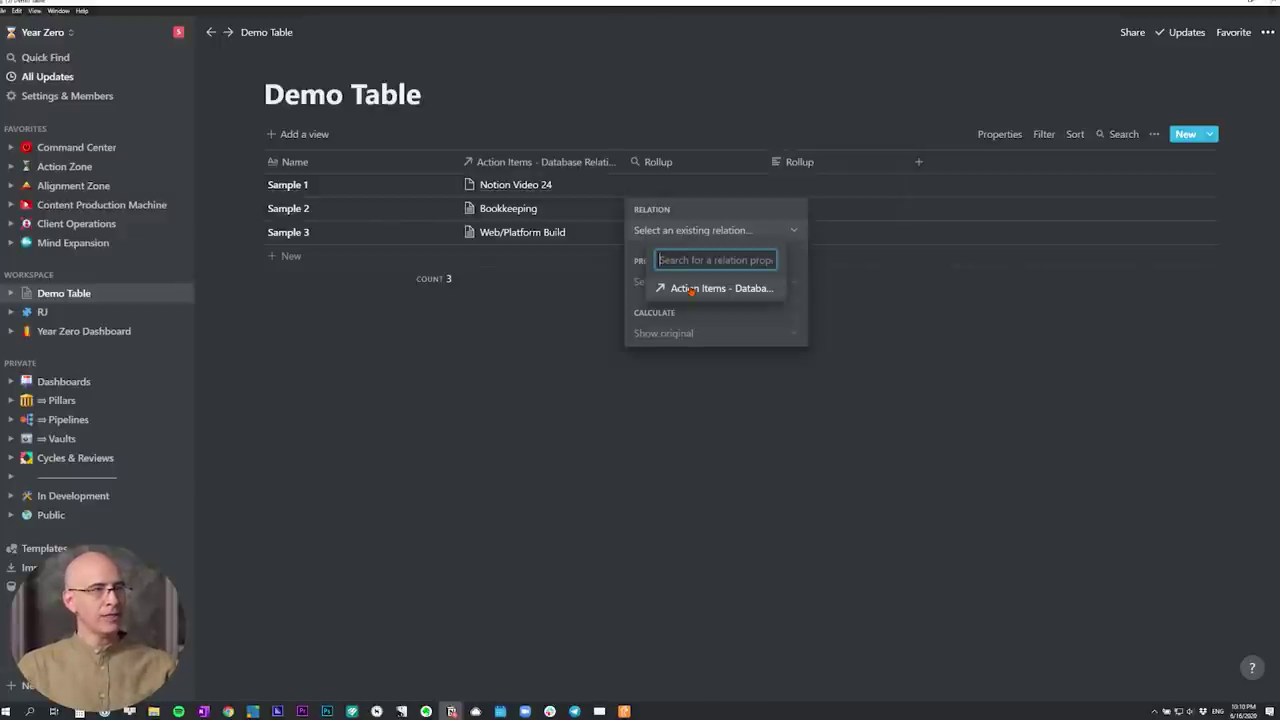
{"action": "left_click", "coordinate": [690, 289]}
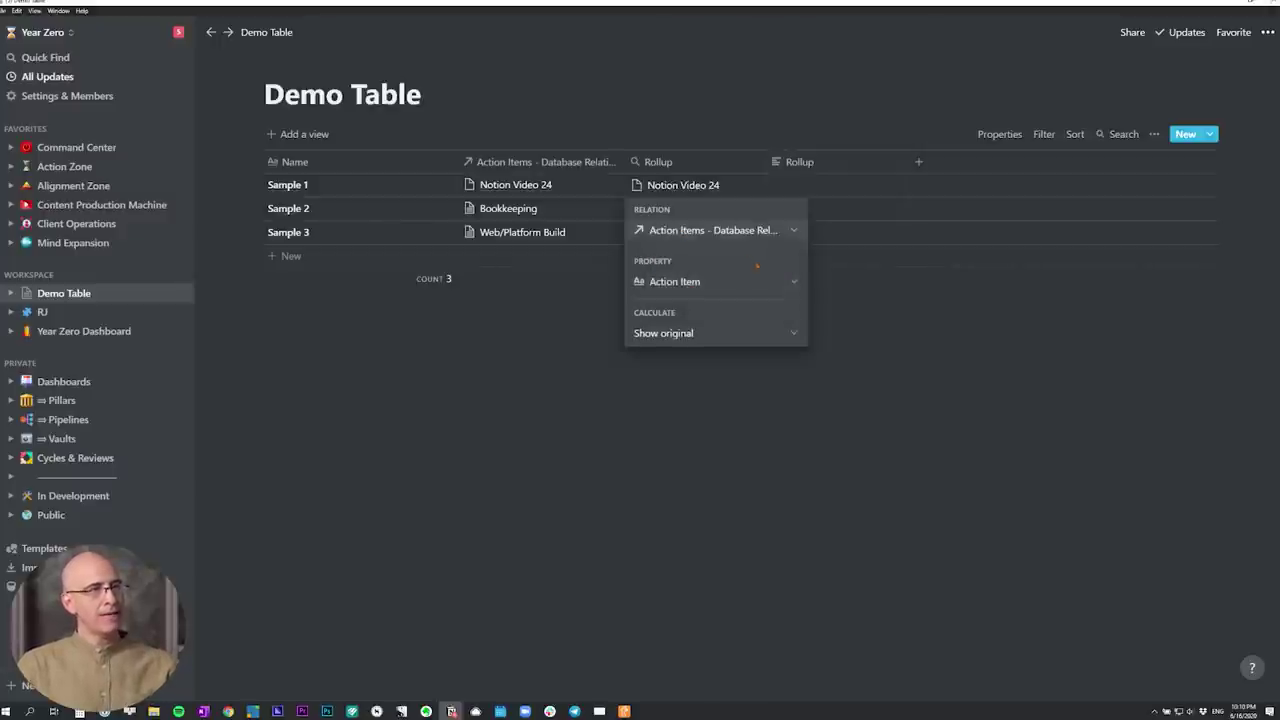
Set the first rollup column to display the Do Date property of the linked action items
{"action": "left_click", "coordinate": [705, 283]}
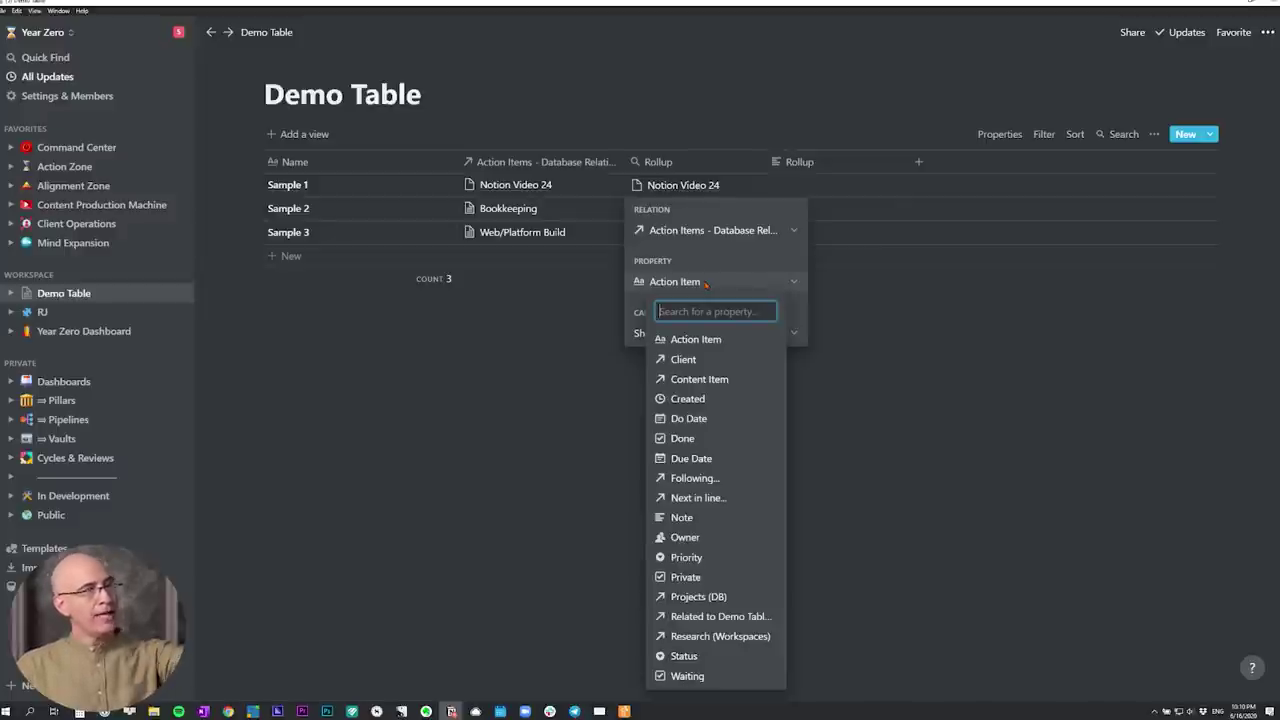
{"action": "key", "text": "Down"}
{"action": "key", "text": "Down"}
{"action": "key", "text": "Down"}
{"action": "key", "text": "Down"}
{"action": "key", "text": "Down"}
{"action": "key", "text": "Down"}
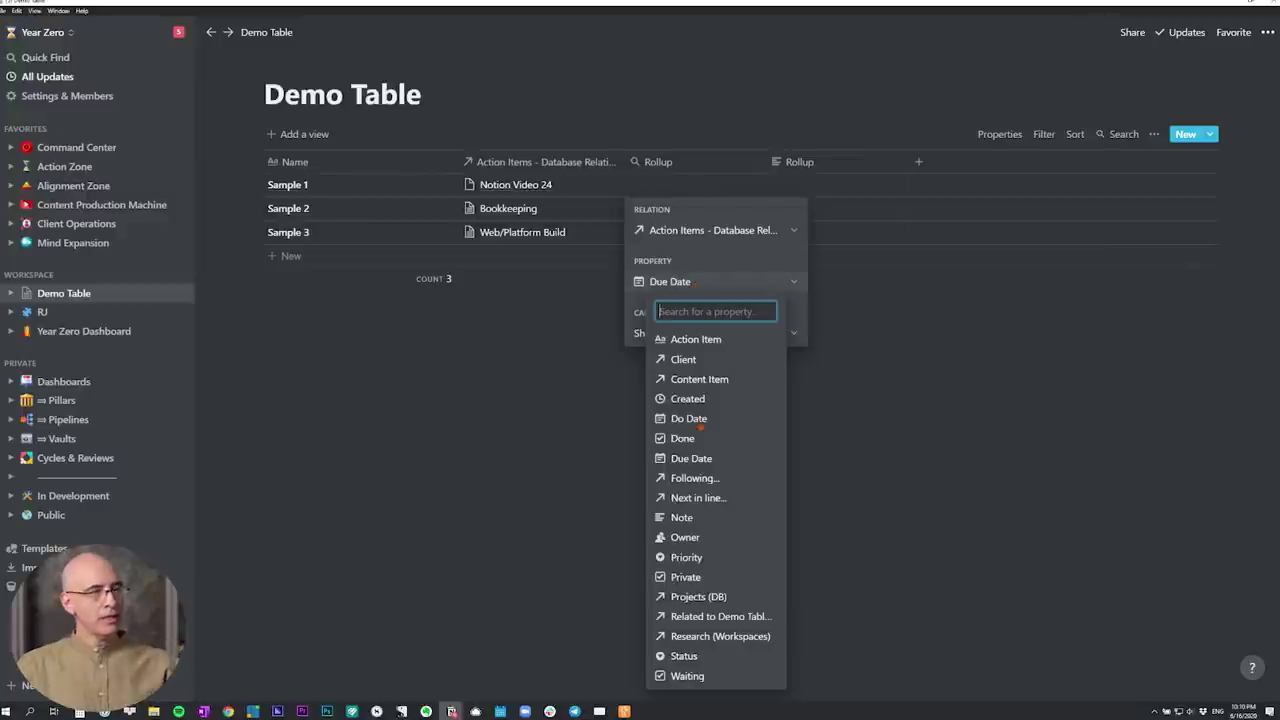
{"action": "left_click", "coordinate": [706, 419]}
{"action": "key", "text": "Escape"}
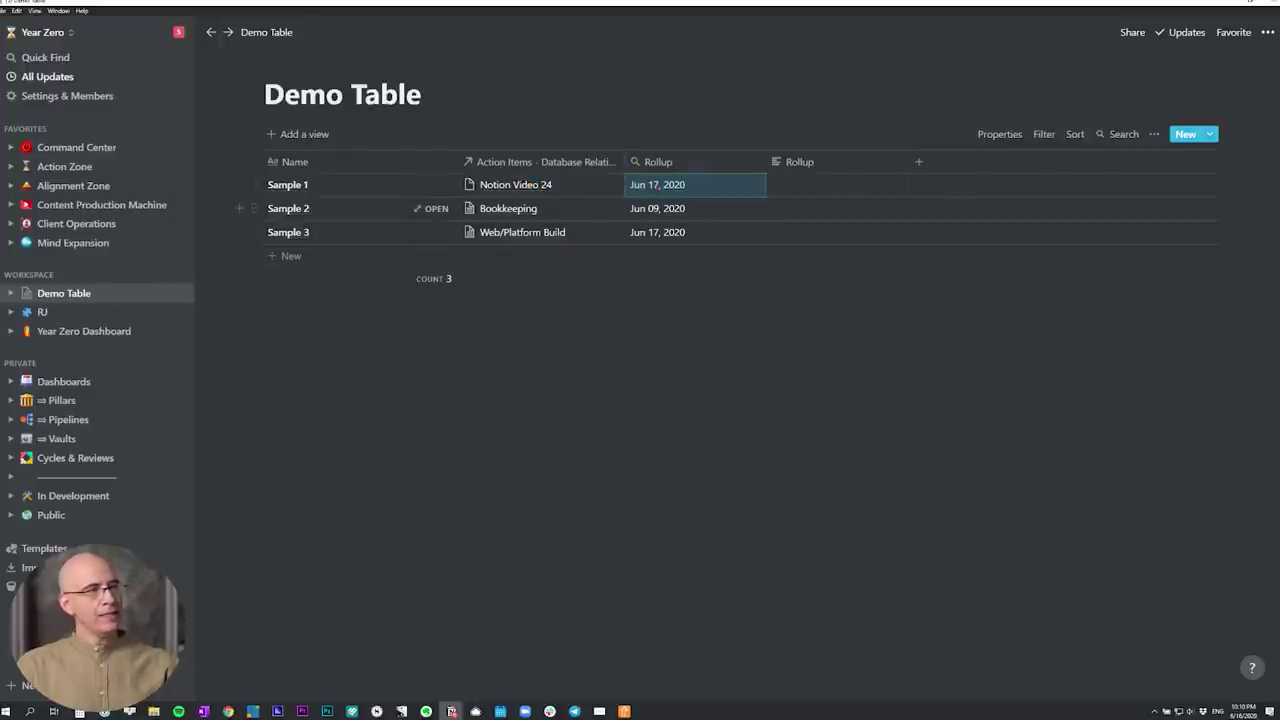
Change the property type of the second Rollup column from text to Rollup
{"action": "left_click", "coordinate": [826, 162]}
{"action": "left_click", "coordinate": [800, 240]}
{"action": "left_click", "coordinate": [968, 354]}
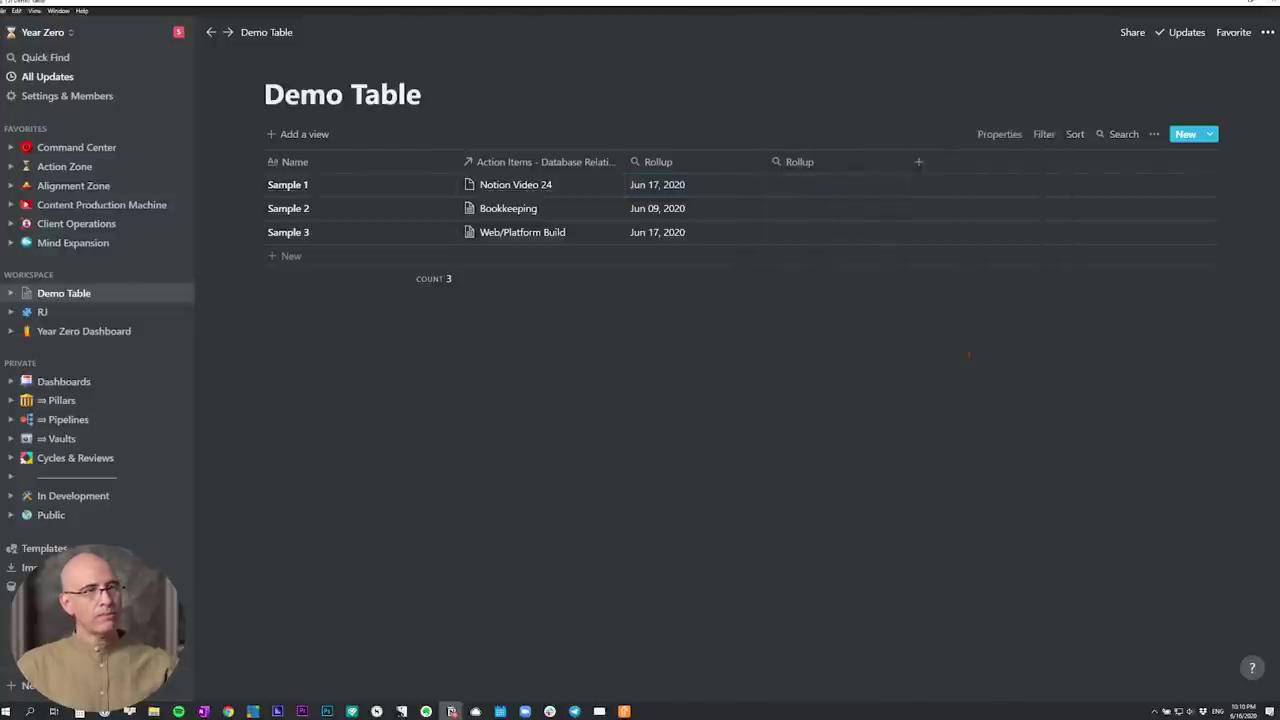
Configure the second rollup column to show the Content Item property through the Action Items - Database Relation
{"action": "left_click", "coordinate": [882, 232]}
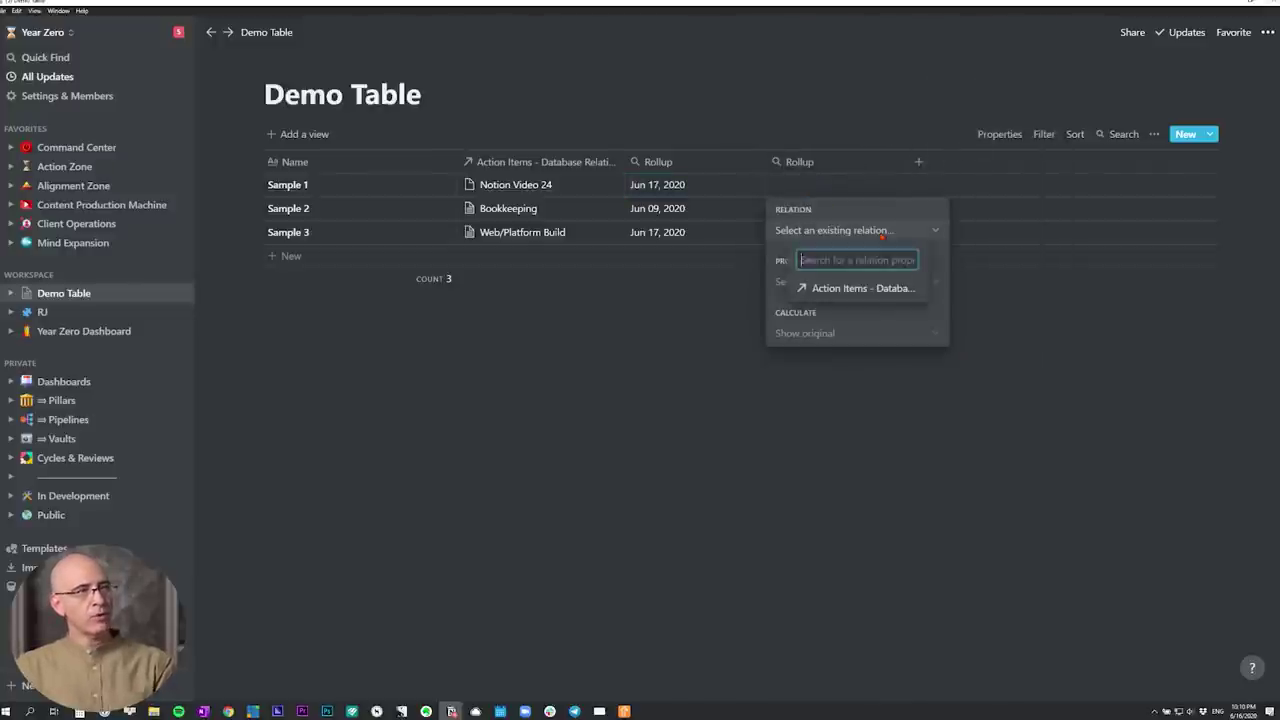
{"action": "left_click", "coordinate": [838, 288]}
{"action": "left_click", "coordinate": [835, 283]}
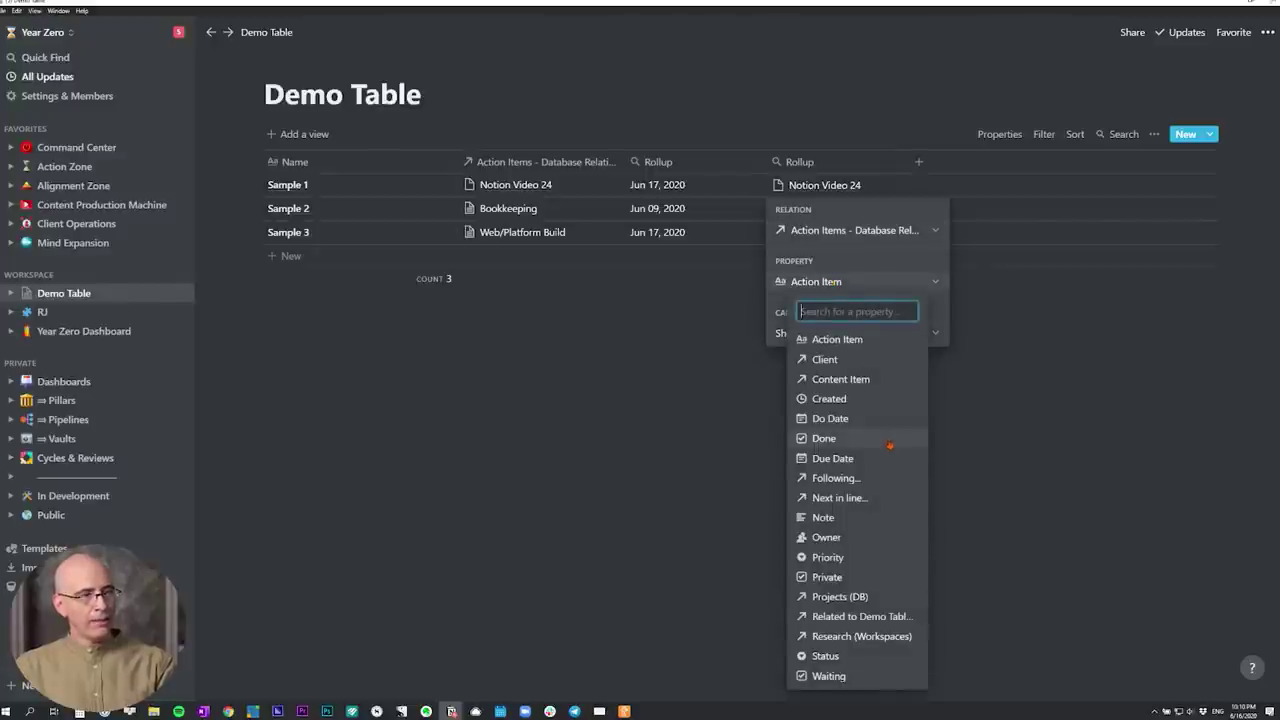
{"action": "left_click", "coordinate": [840, 379]}
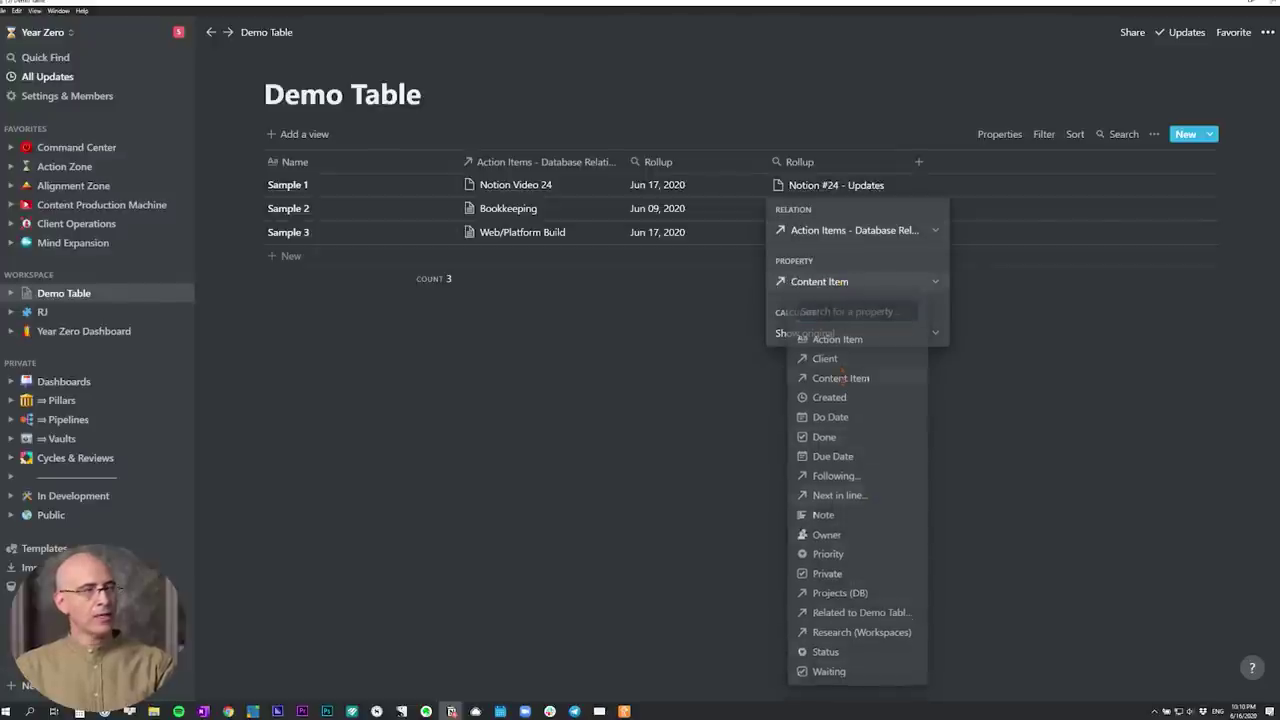
{"action": "left_click", "coordinate": [781, 107]}
{"action": "left_click", "coordinate": [781, 107]}
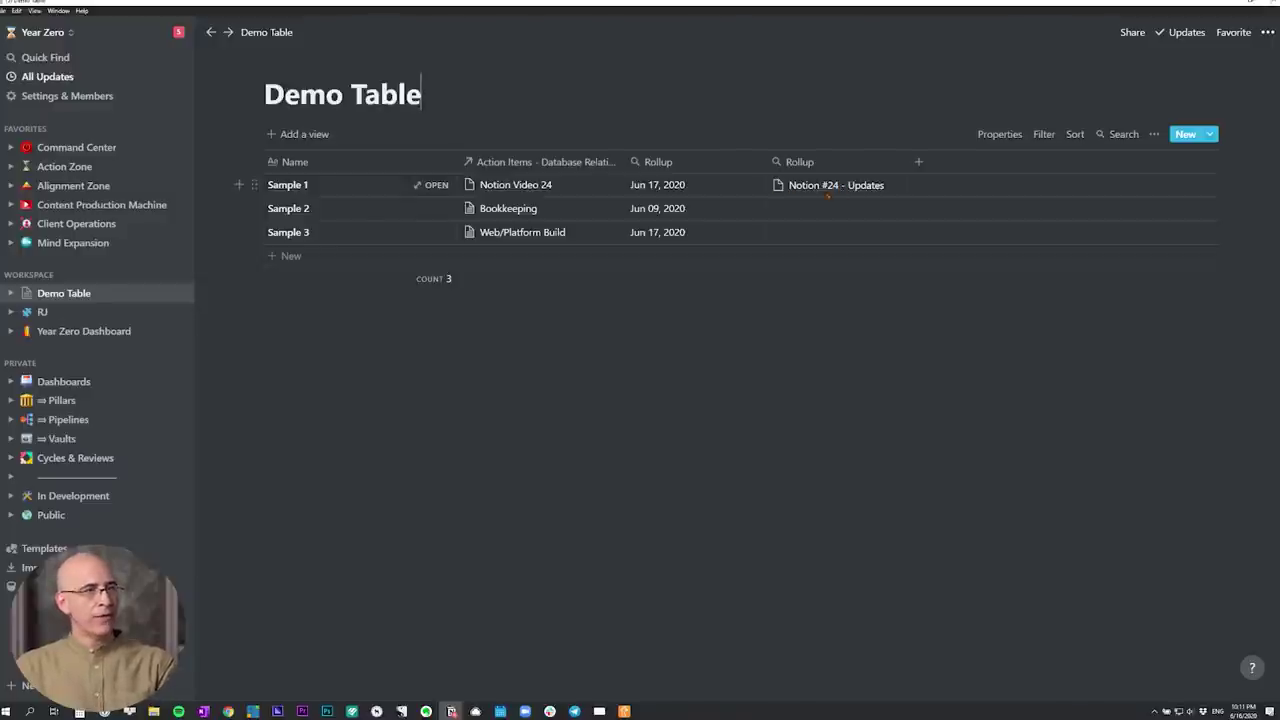
Add a new column at the end of the table and rename the second rollup column "Content Item"
{"action": "left_click", "coordinate": [918, 162]}
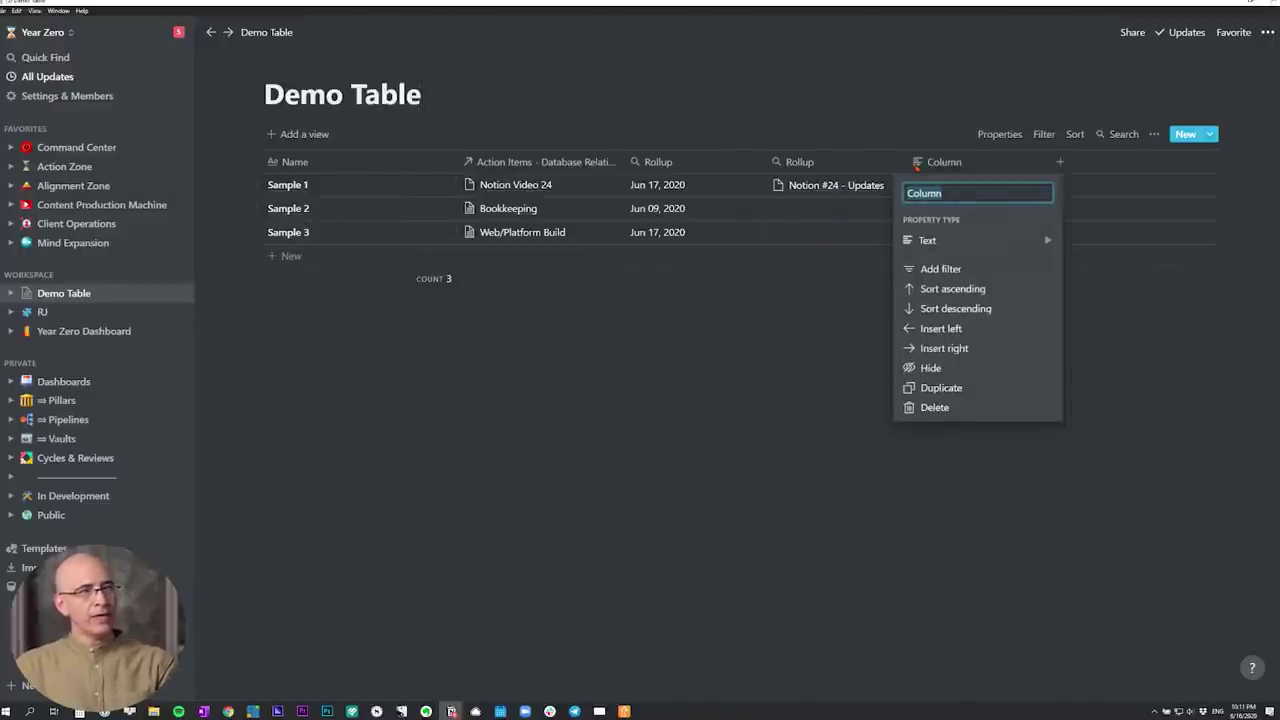
{"action": "left_click", "coordinate": [813, 161]}
{"action": "left_click", "coordinate": [813, 161]}
{"action": "key", "text": "Escape"}
{"action": "left_click", "coordinate": [813, 161]}
{"action": "type", "text": "Content Item"}
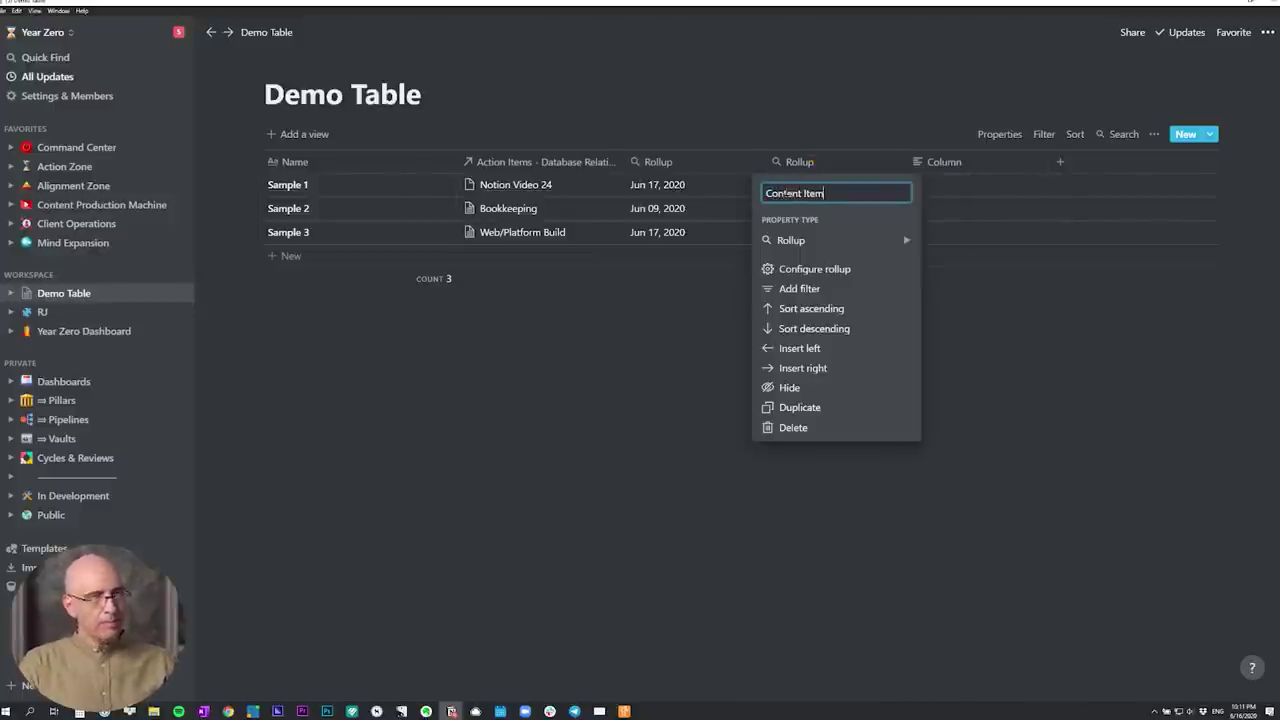
Rename the first rollup column, which shows the dates, to "Do Date"
{"action": "left_click", "coordinate": [658, 161]}
{"action": "type", "text": "Do Date"}
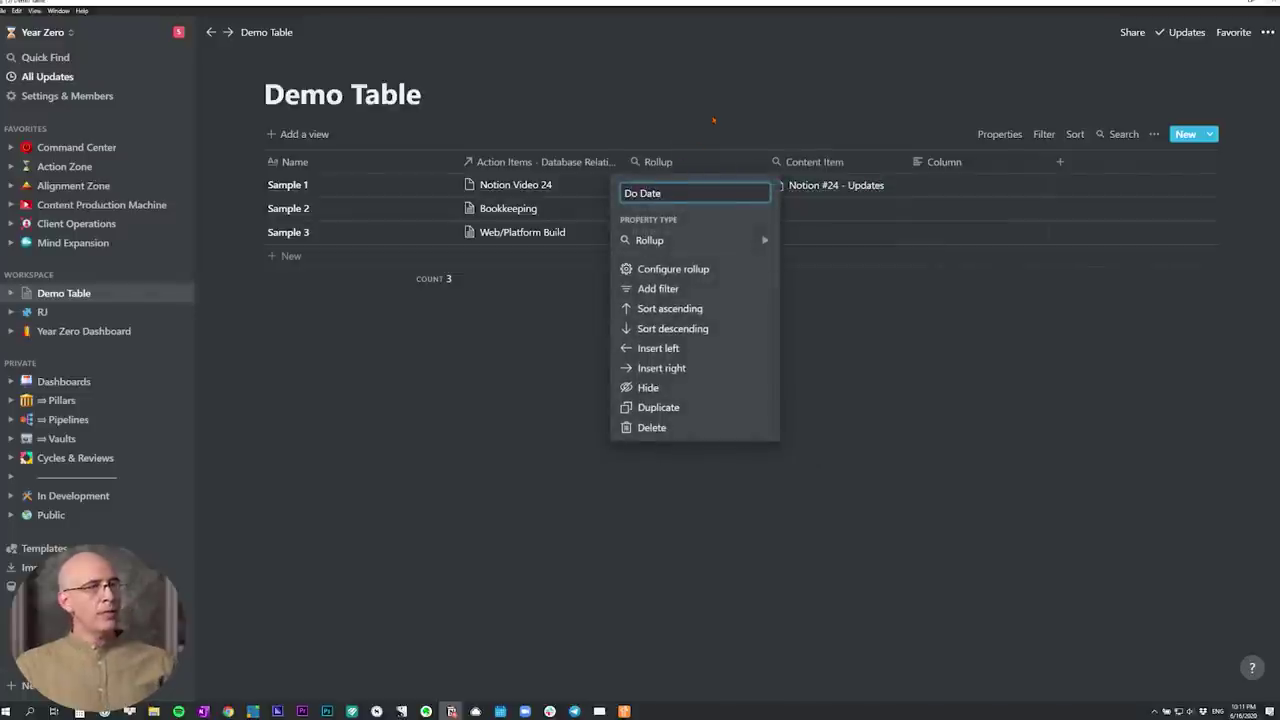
{"action": "left_click", "coordinate": [713, 121]}
Convert the new column at the end of the table into a rollup based on the Action Items - Database Relation
{"action": "left_click", "coordinate": [963, 164]}
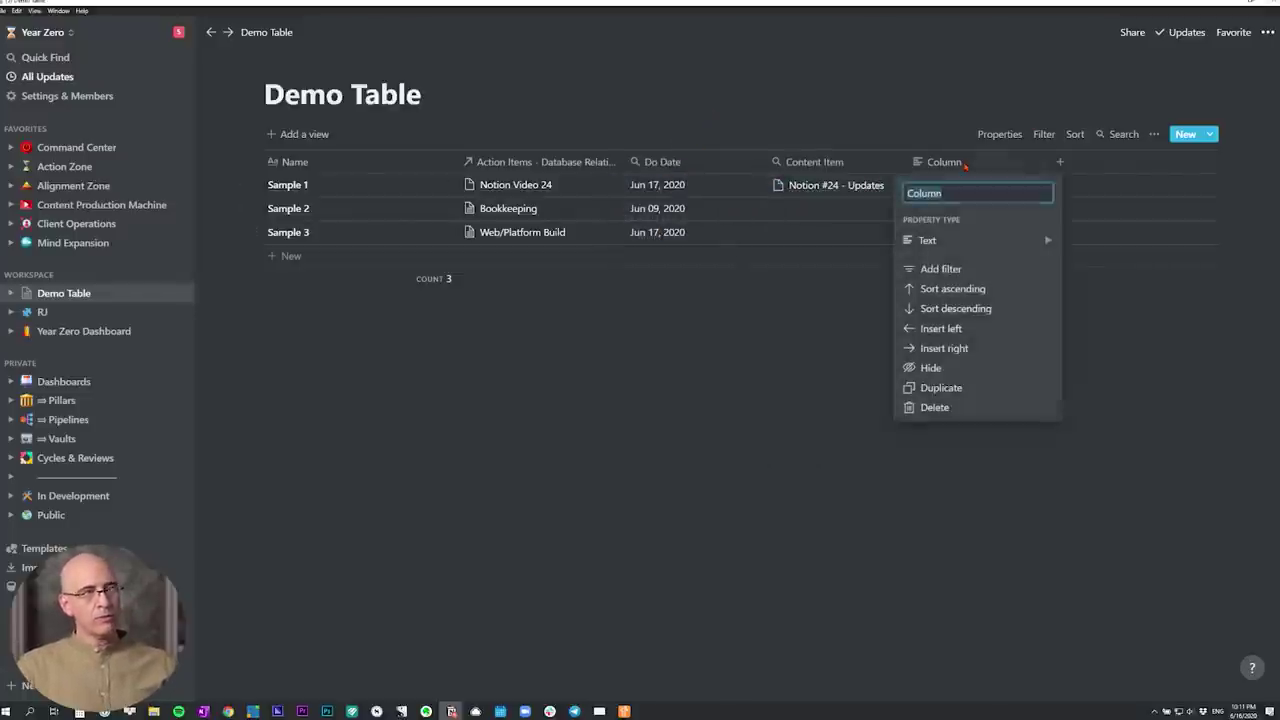
{"action": "mouse_move", "coordinate": [950, 242]}
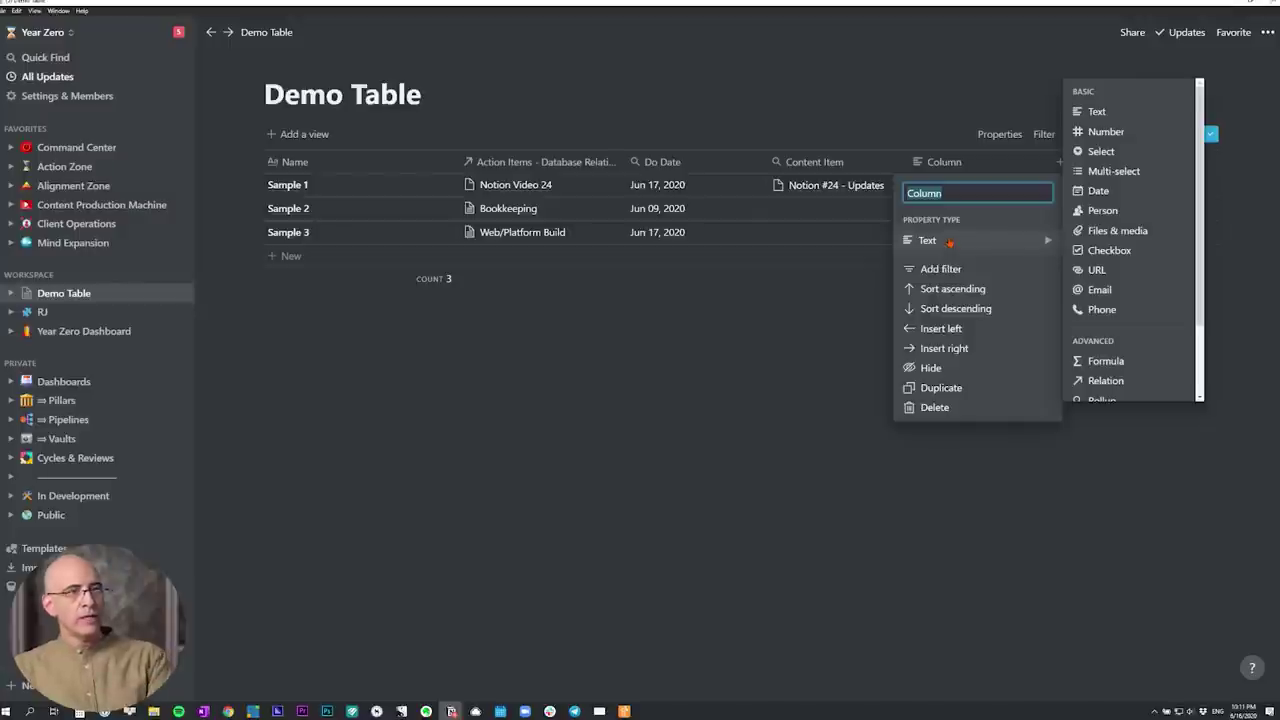
{"action": "left_click", "coordinate": [1105, 380]}
{"action": "left_click", "coordinate": [983, 230]}
{"action": "left_click", "coordinate": [998, 288]}
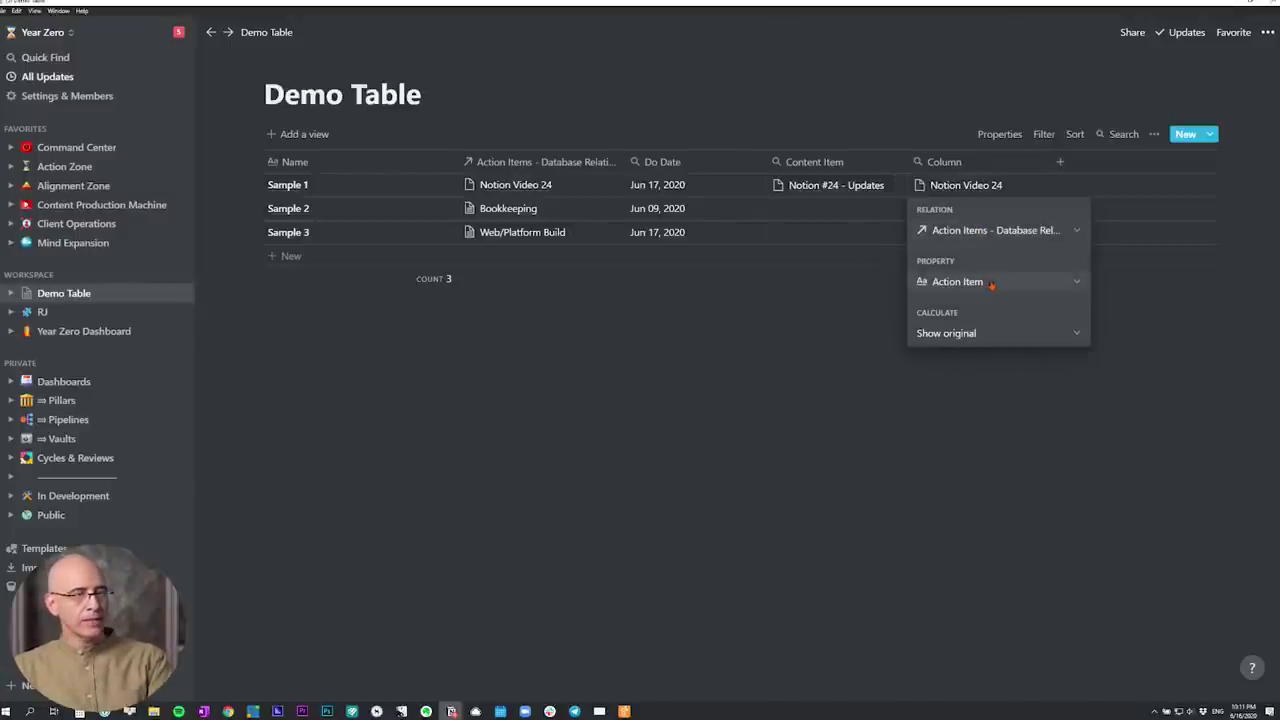
Set the new rollup column at the end of the table to show the Status property of the linked action items
{"action": "left_click", "coordinate": [991, 284]}
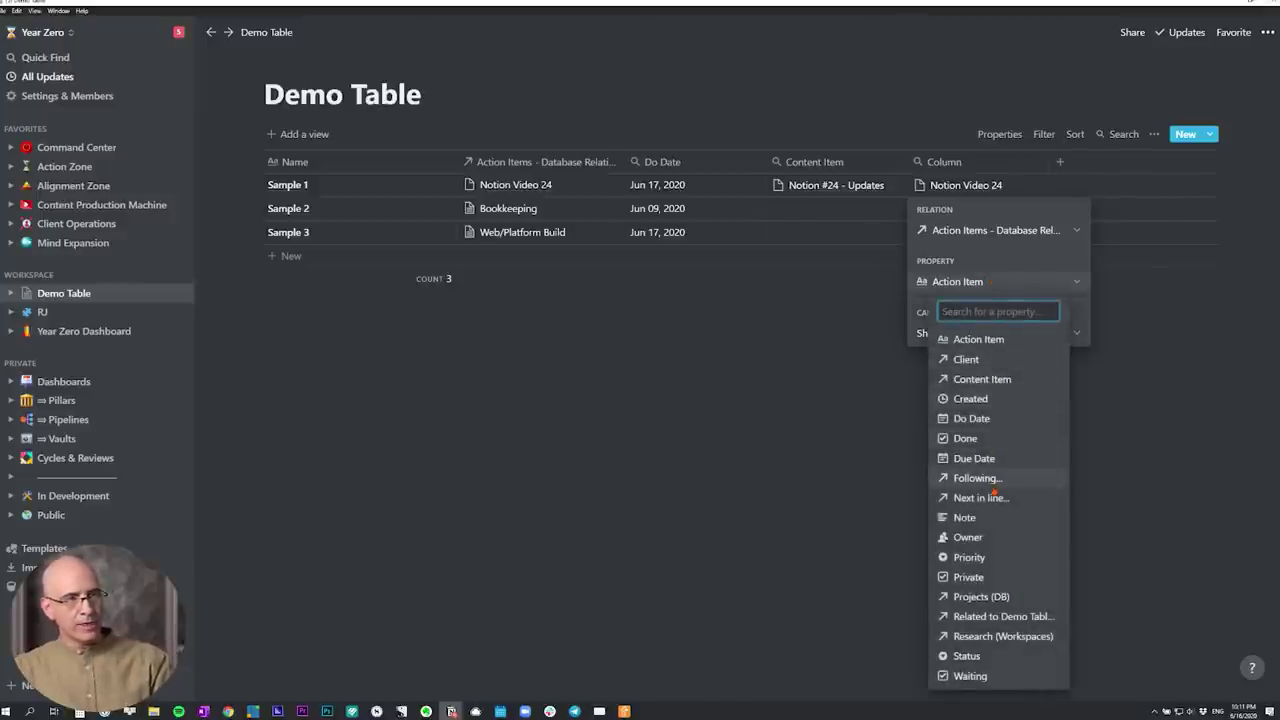
{"action": "left_click", "coordinate": [966, 656]}
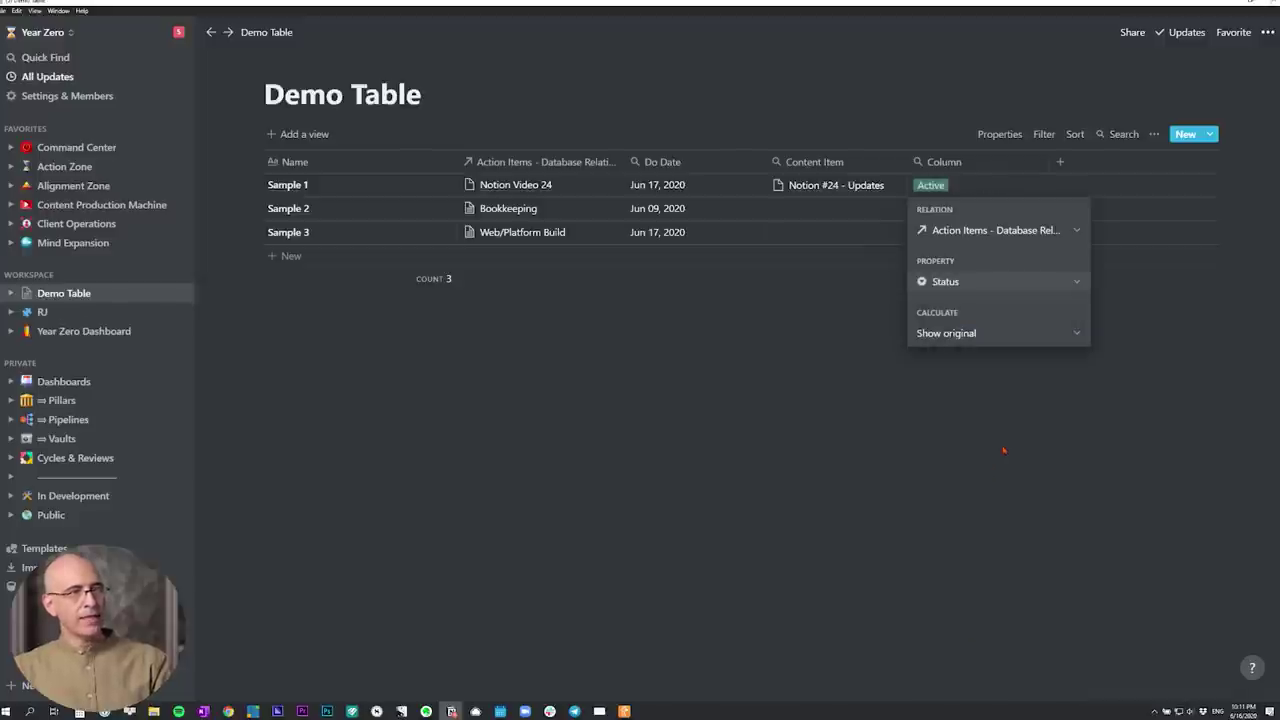
{"action": "left_click", "coordinate": [990, 377]}
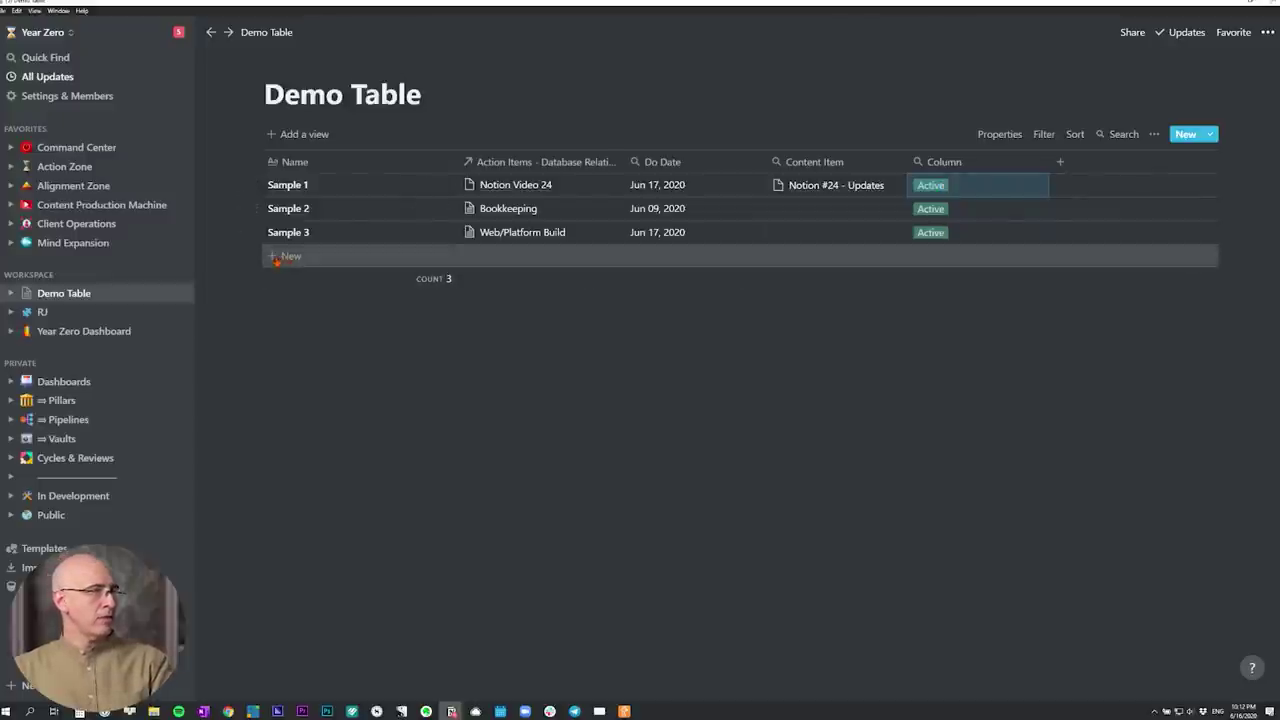
Add a new entry named "Sample 4" to the demo table and link it to the Write Newsletter#12 action item
{"action": "left_click", "coordinate": [1184, 137]}
{"action": "type", "text": "Sample 4"}
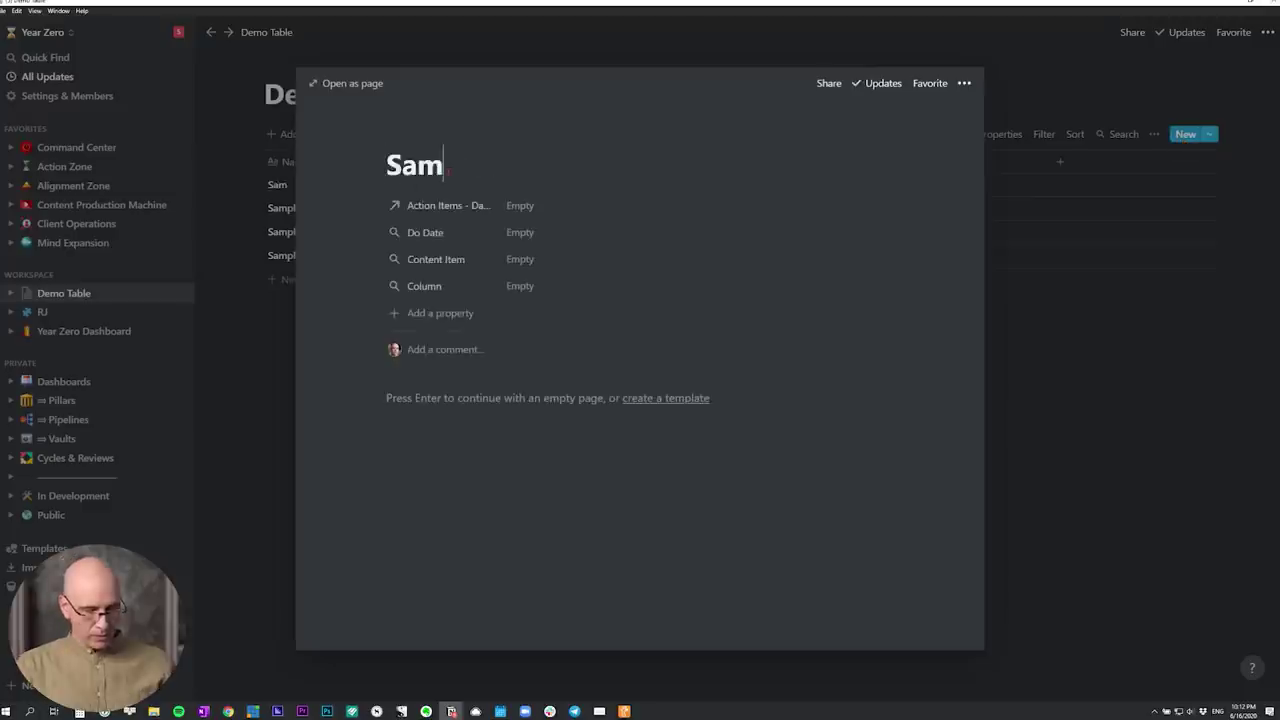
{"action": "left_click", "coordinate": [520, 205]}
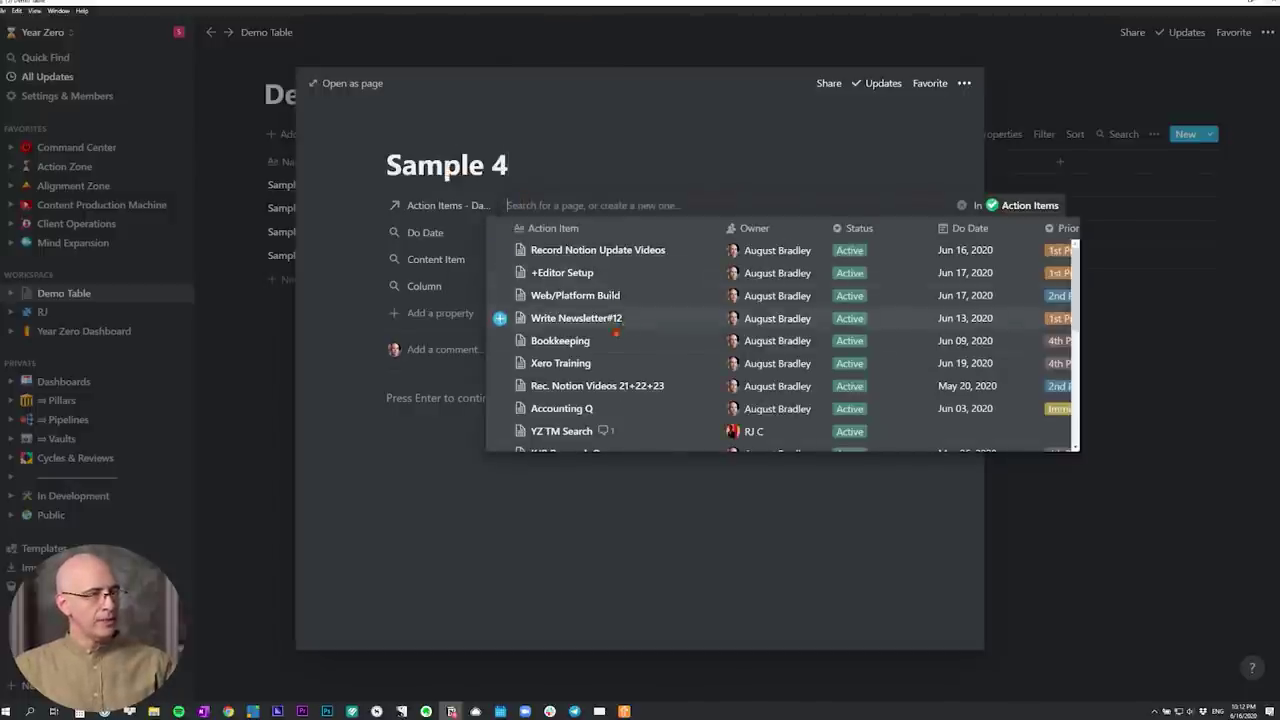
{"action": "left_click", "coordinate": [502, 318]}
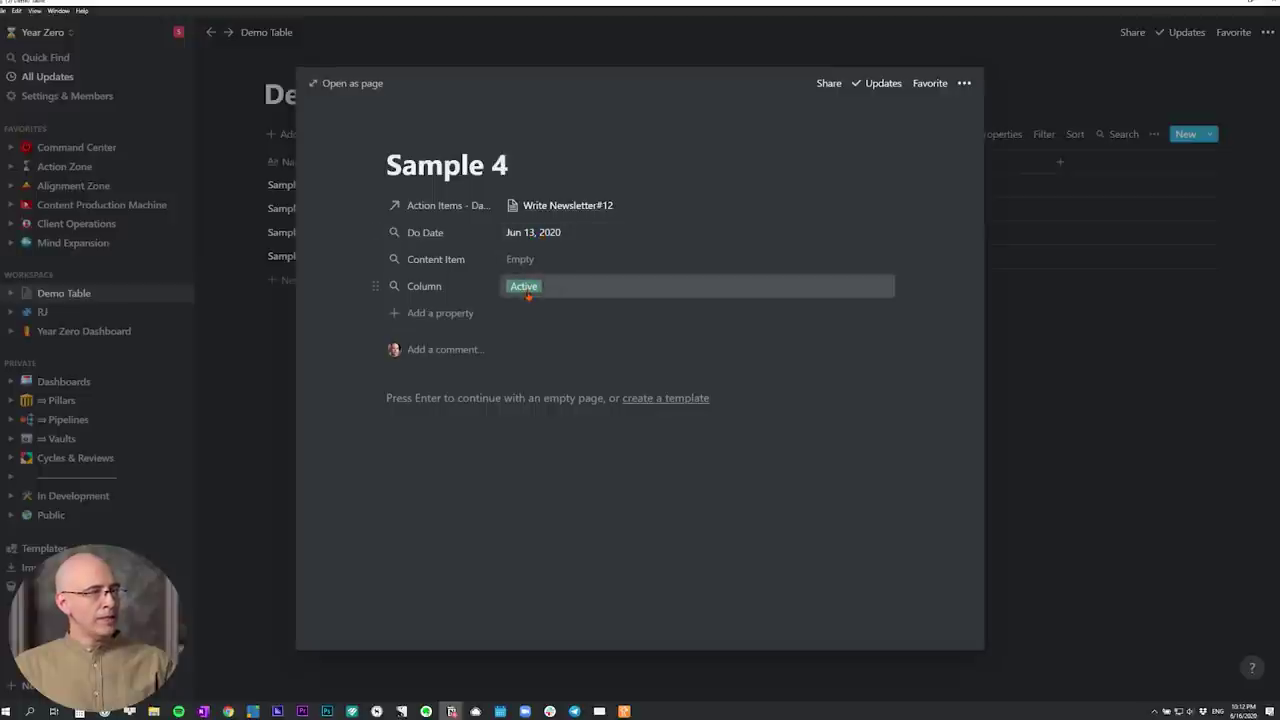
Rename the last rollup property to "Status" from within the Sample 4 entry and close the entry
{"action": "left_click", "coordinate": [420, 287]}
{"action": "type", "text": "Status"}
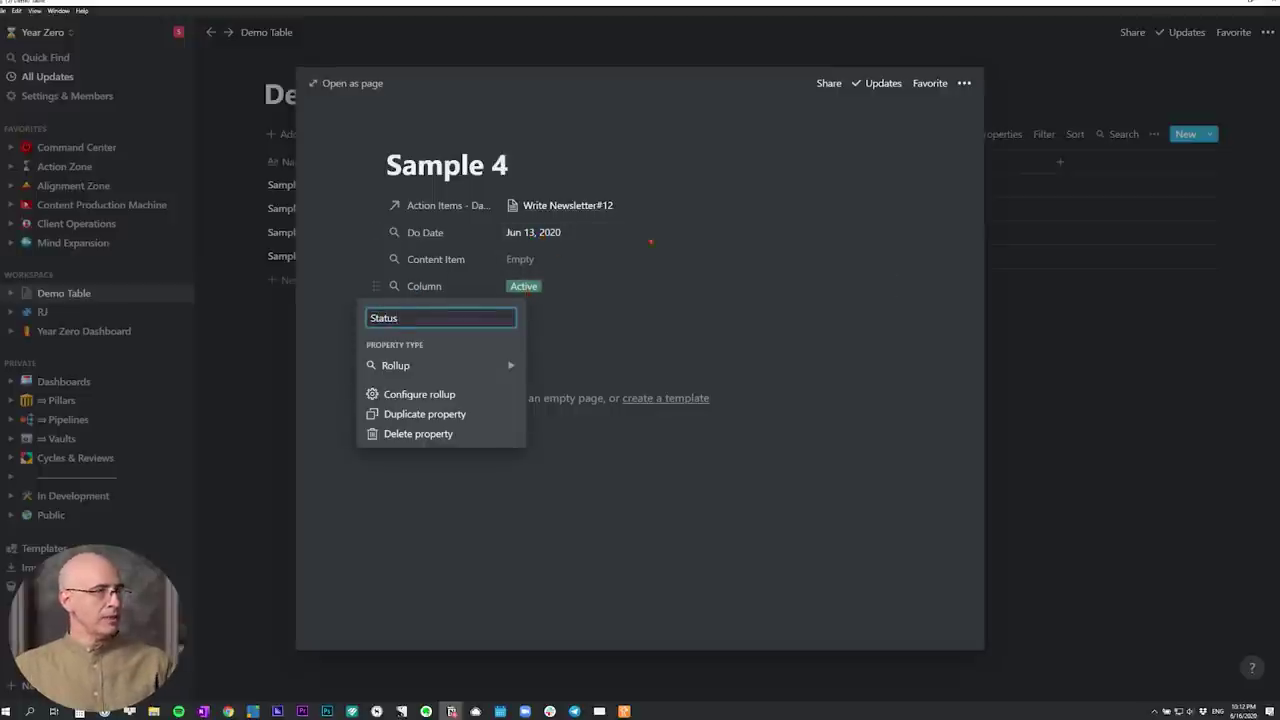
{"action": "left_click", "coordinate": [763, 206]}
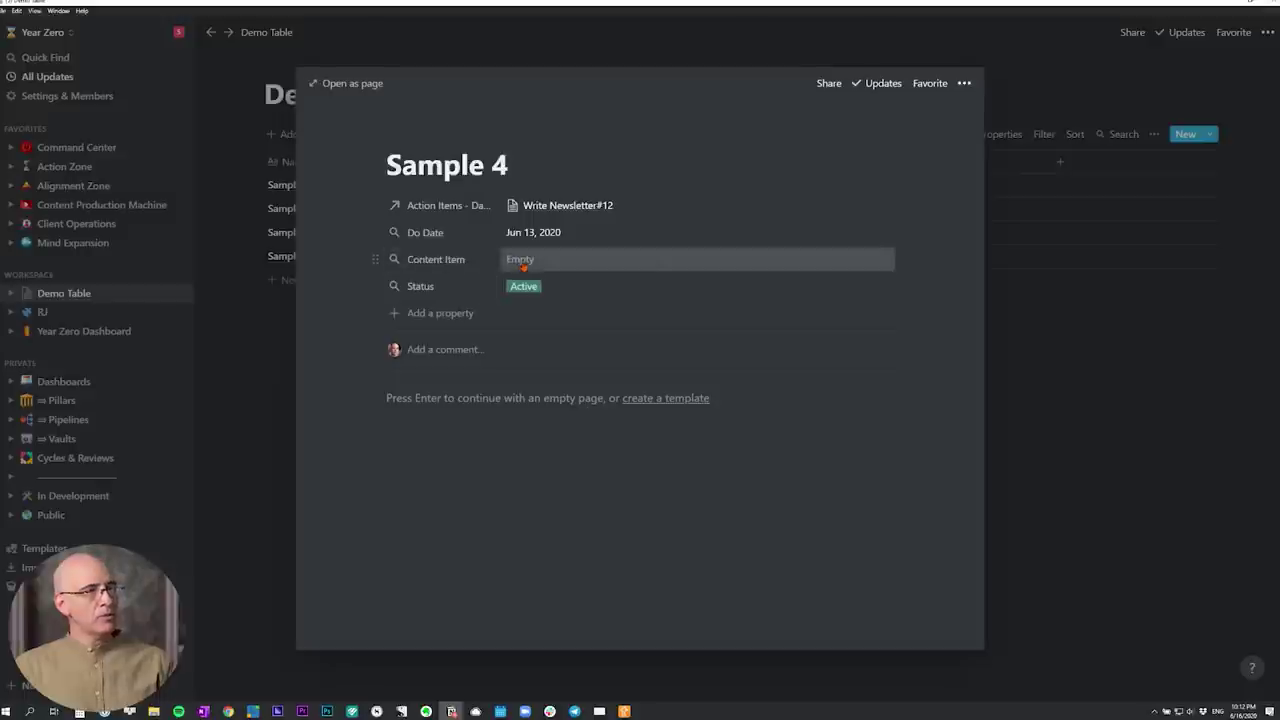
{"action": "left_click", "coordinate": [256, 349]}
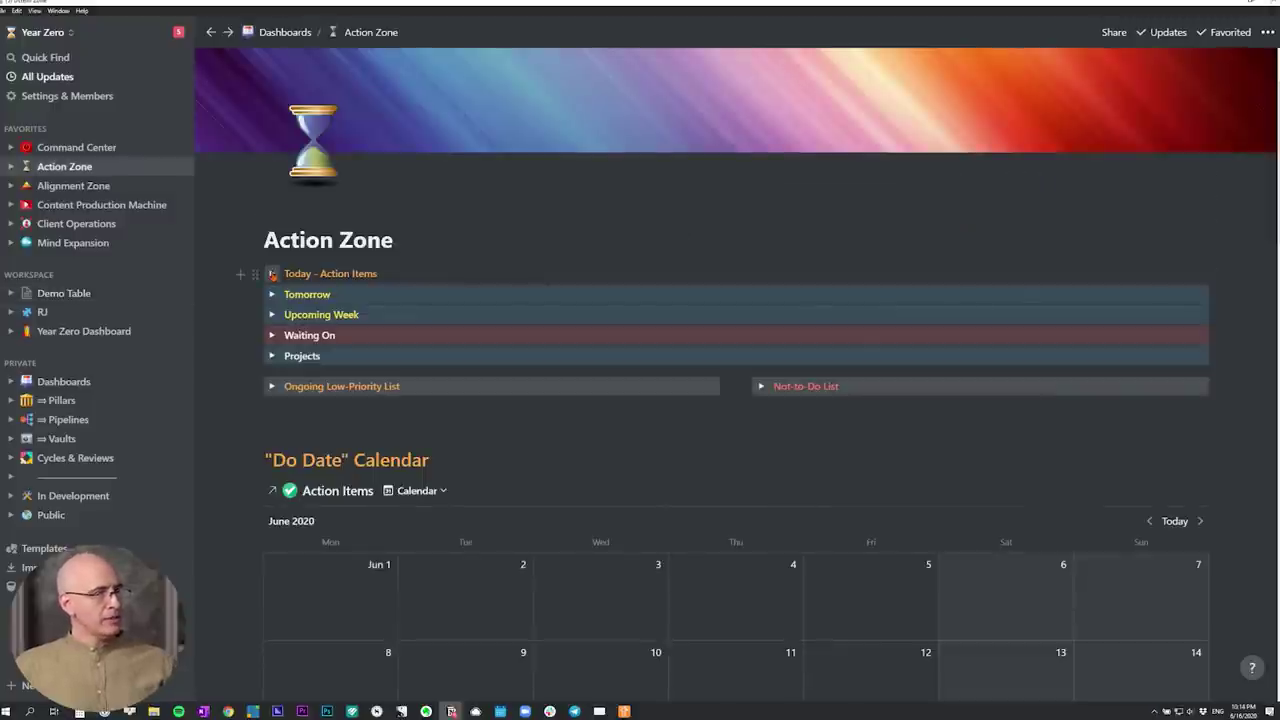
Open Record Notion Update Videos from today's action items in Action Zone and examine its Content Item relation and the C: Next Action and C: Status rollups
{"action": "left_click", "coordinate": [272, 274]}
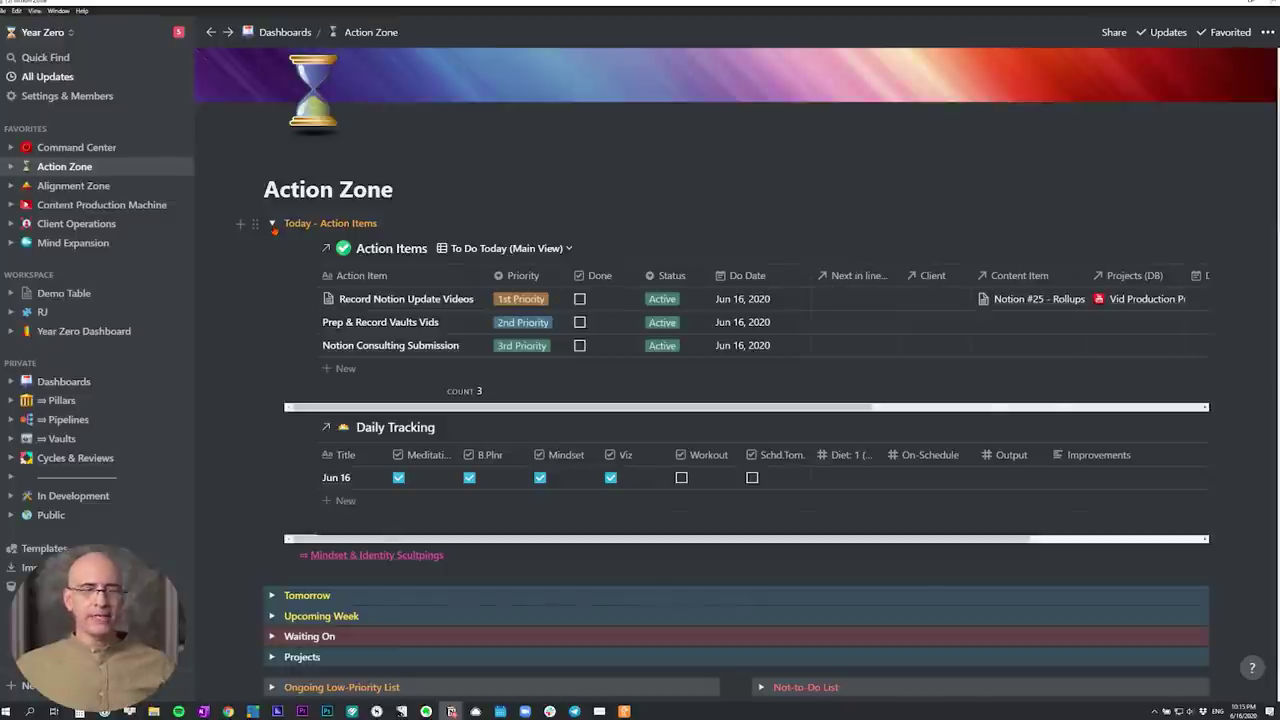
{"action": "left_click", "coordinate": [462, 298]}
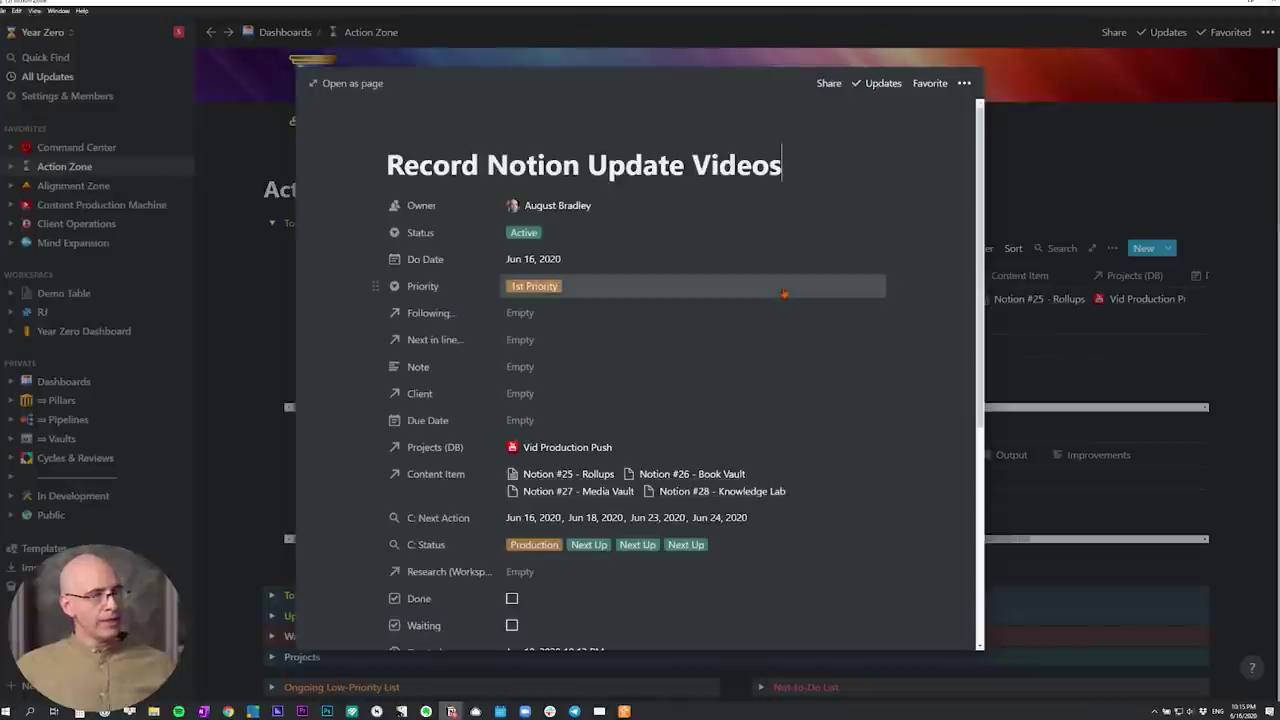
{"action": "scroll", "coordinate": [865, 286], "scroll_direction": "down", "scroll_amount": 3}
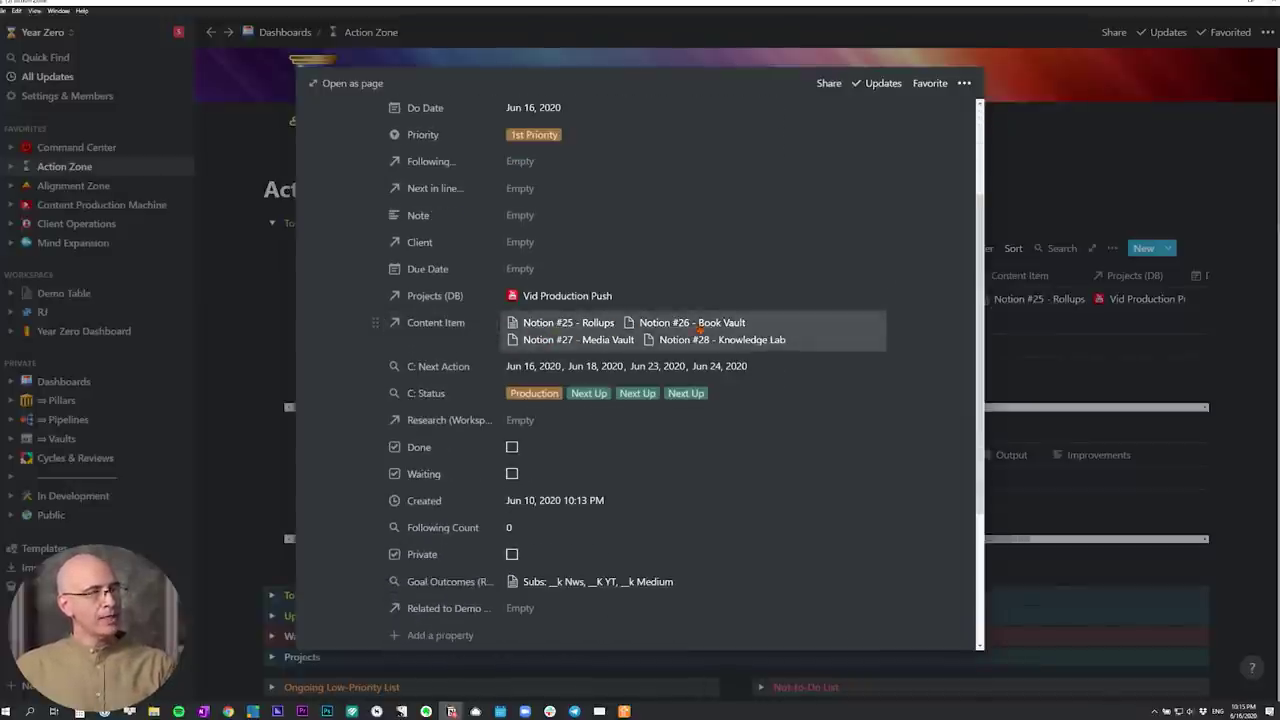
{"action": "scroll", "coordinate": [421, 333], "scroll_direction": "up", "scroll_amount": 3}
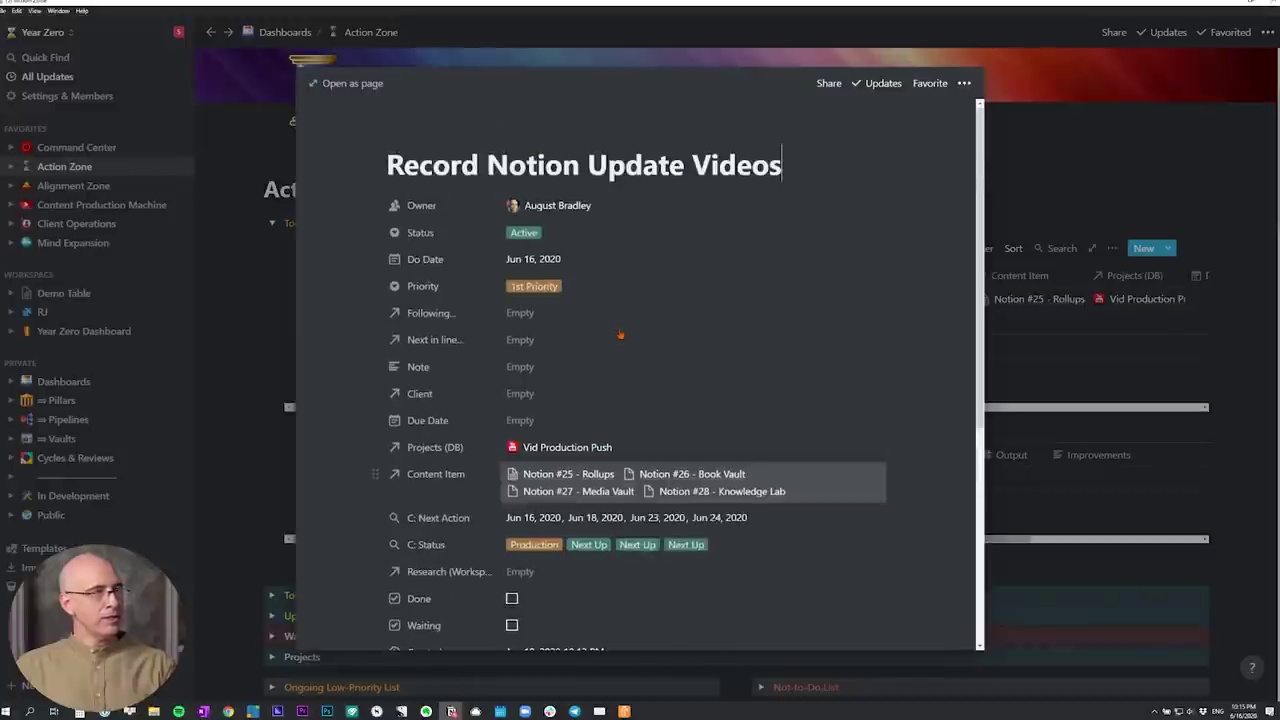
{"action": "scroll", "coordinate": [564, 176], "scroll_direction": "down", "scroll_amount": 3}
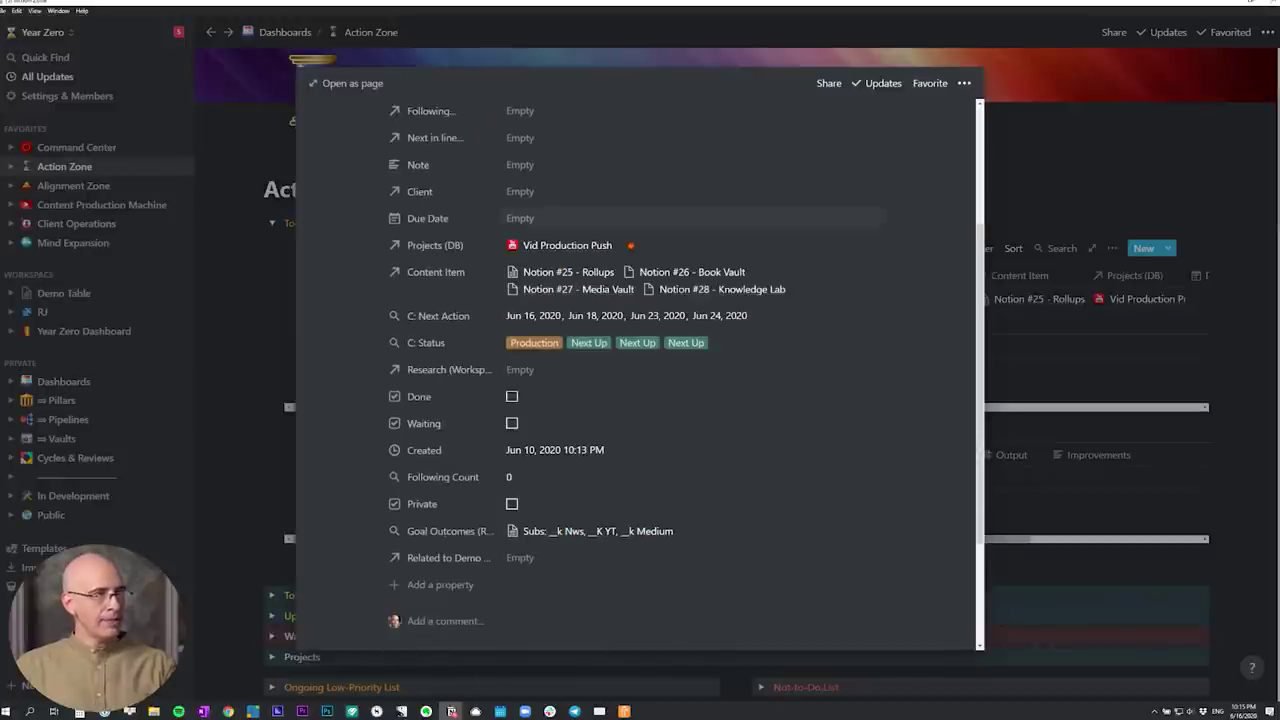
{"action": "scroll", "coordinate": [418, 205], "scroll_direction": "up", "scroll_amount": 3}
{"action": "scroll", "coordinate": [551, 340], "scroll_direction": "down", "scroll_amount": 3}
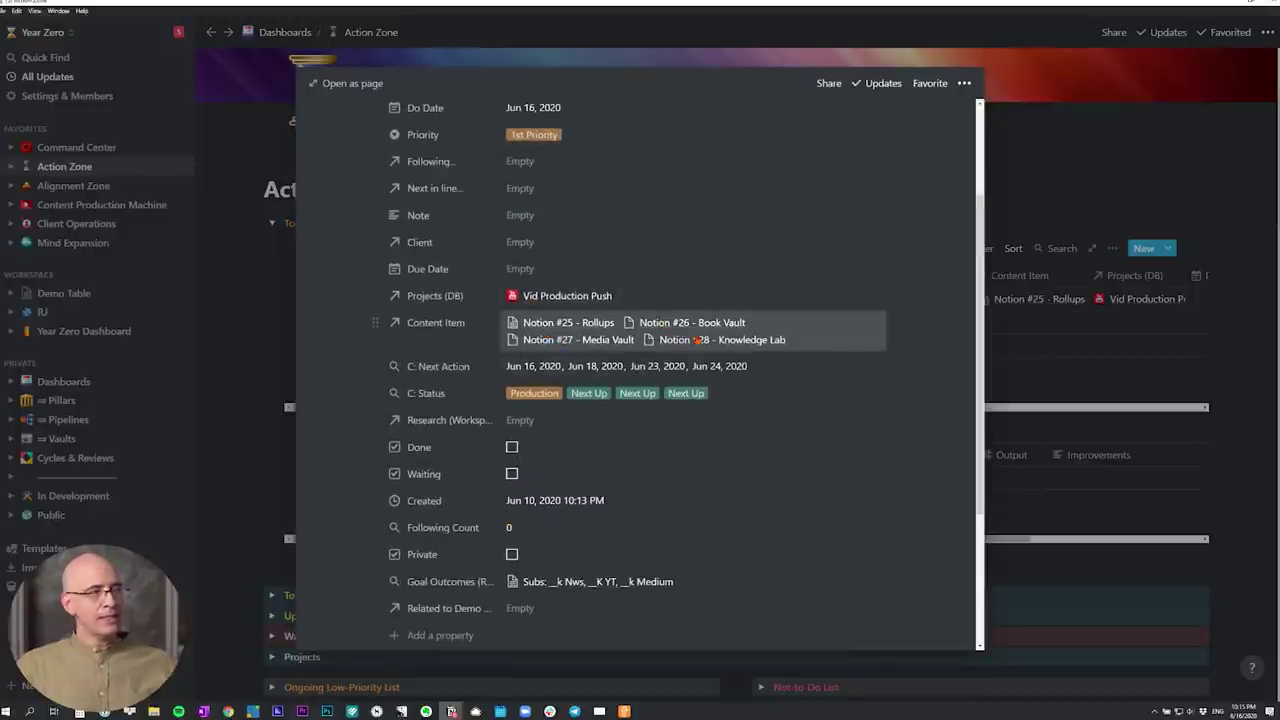
{"action": "scroll", "coordinate": [697, 340], "scroll_direction": "up", "scroll_amount": 3}
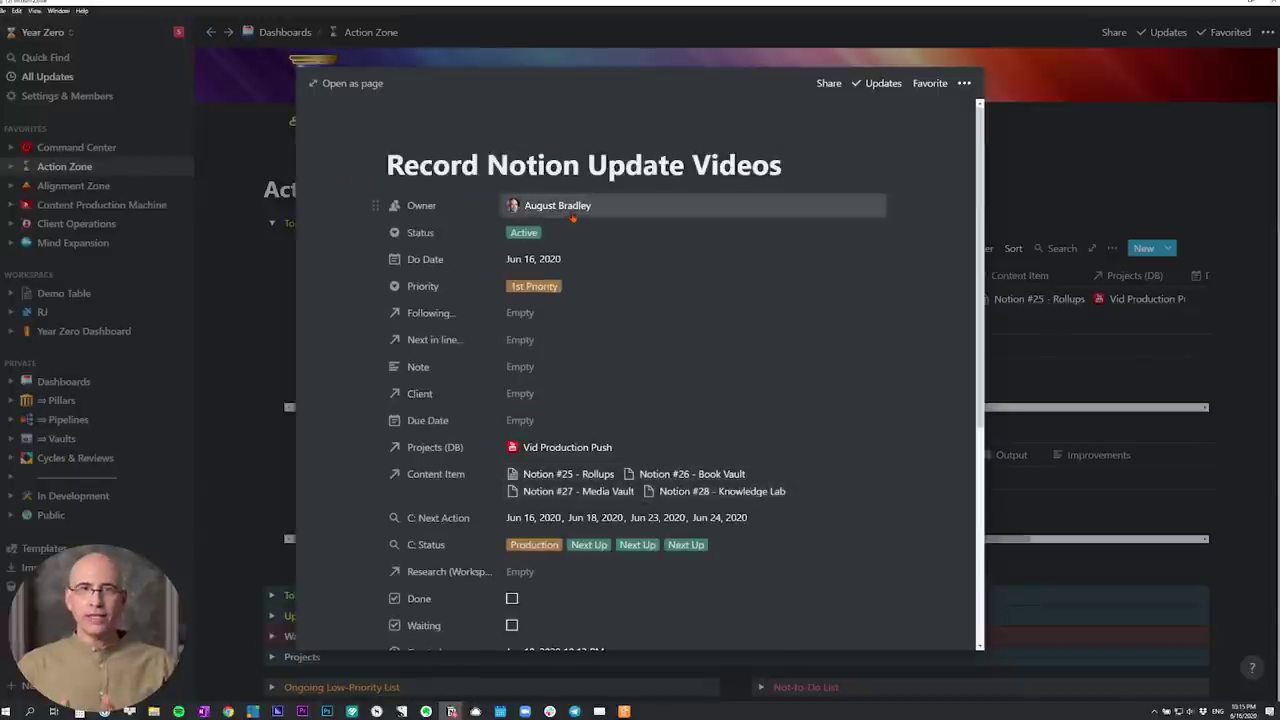
{"action": "scroll", "coordinate": [573, 218], "scroll_direction": "down", "scroll_amount": 3}
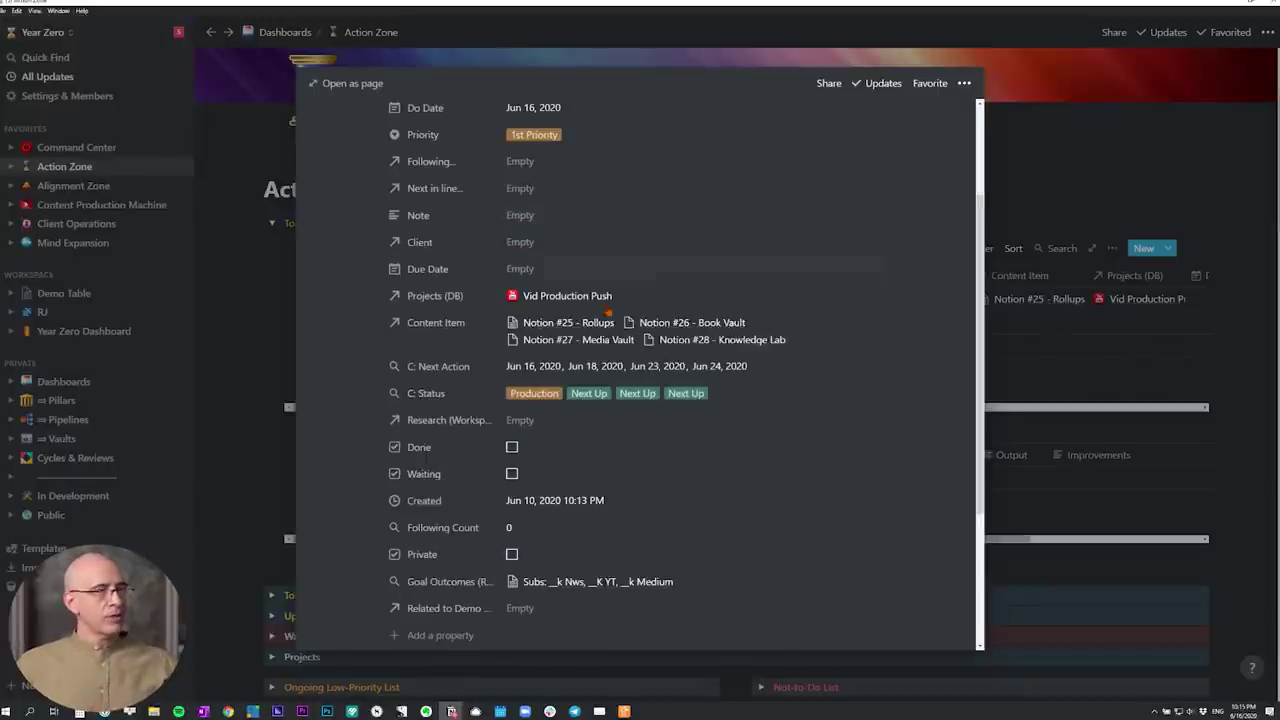
{"action": "scroll", "coordinate": [680, 312], "scroll_direction": "down", "scroll_amount": 1}
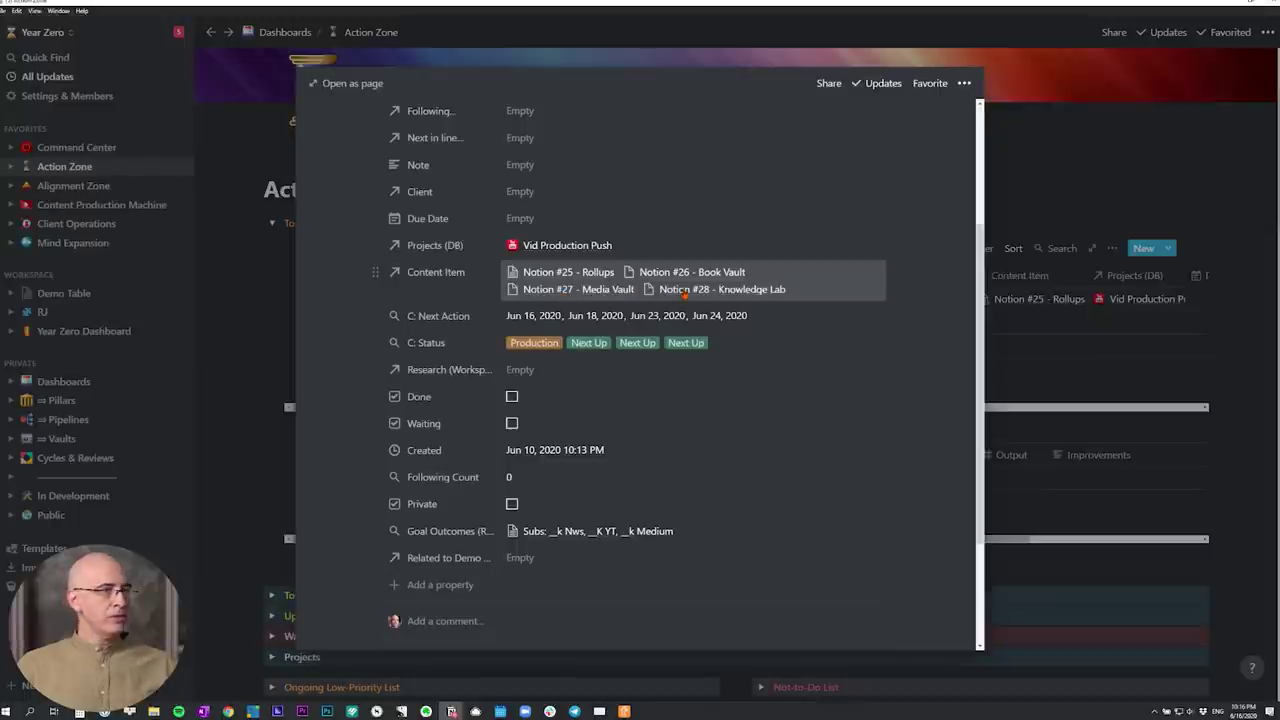
{"action": "scroll", "coordinate": [686, 292], "scroll_direction": "up", "scroll_amount": 3}
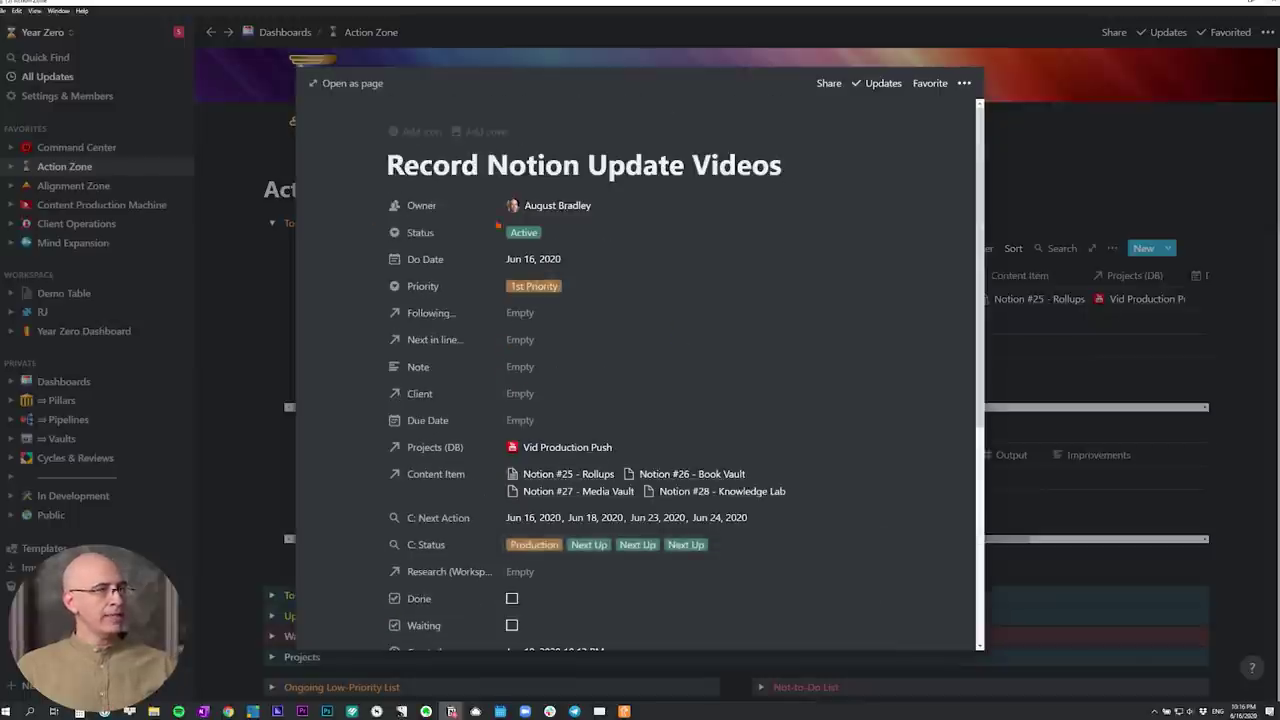
{"action": "scroll", "coordinate": [660, 300], "scroll_direction": "down", "scroll_amount": 3}
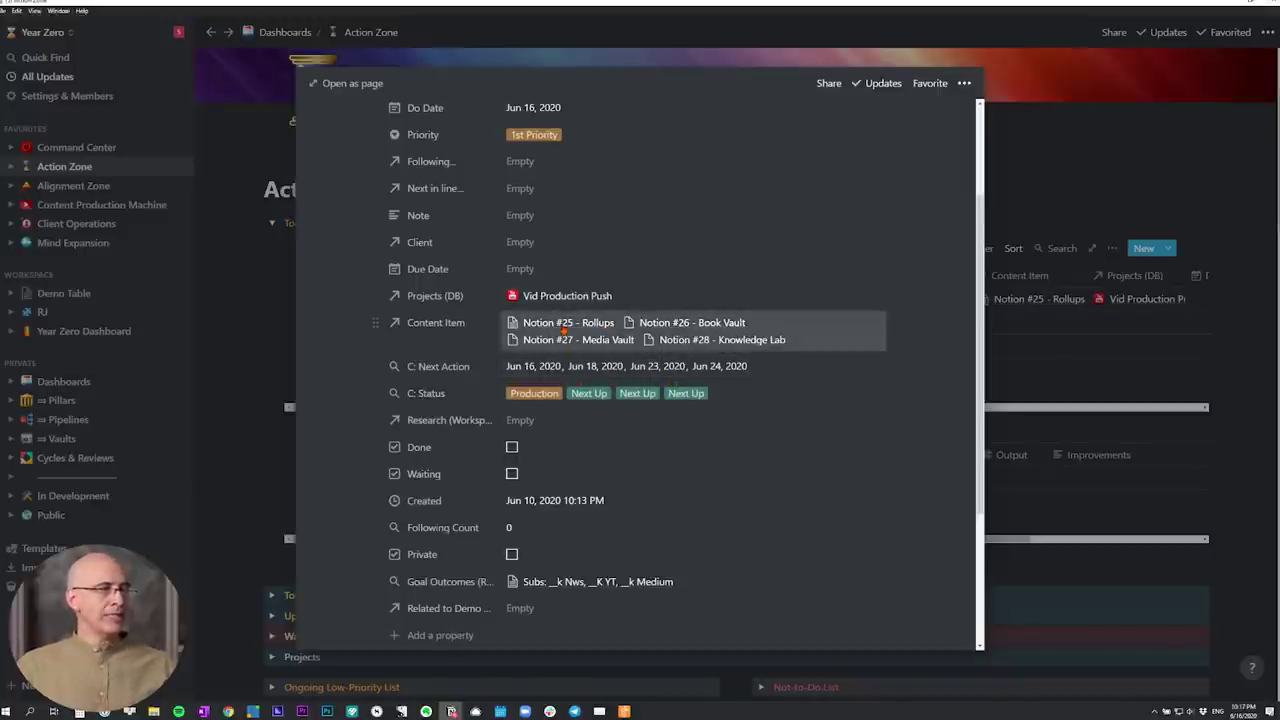
Open the linked Notion #25 - Rollups content item, review its Action Item relation and AI: Do Date rollup, and leave both pages
{"action": "left_click", "coordinate": [563, 331]}
{"action": "left_click", "coordinate": [574, 369]}
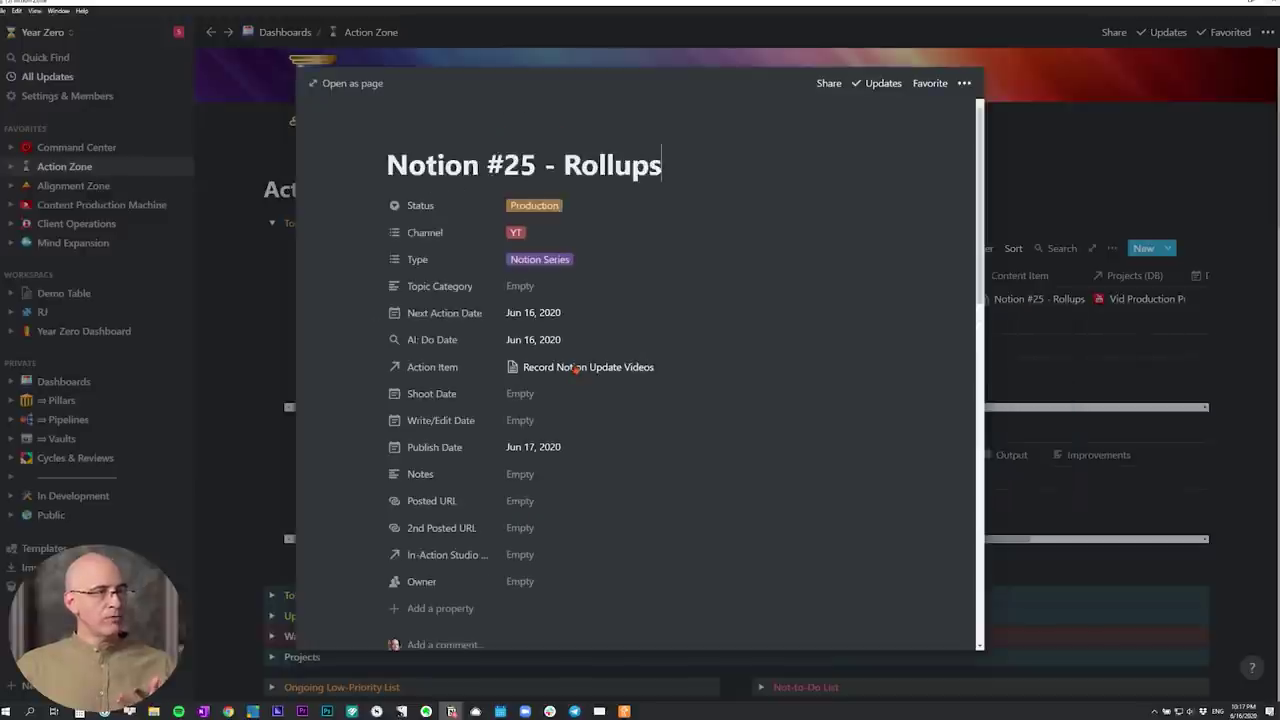
{"action": "scroll", "coordinate": [547, 328], "scroll_direction": "down", "scroll_amount": 5}
{"action": "scroll", "coordinate": [547, 330], "scroll_direction": "up", "scroll_amount": 5}
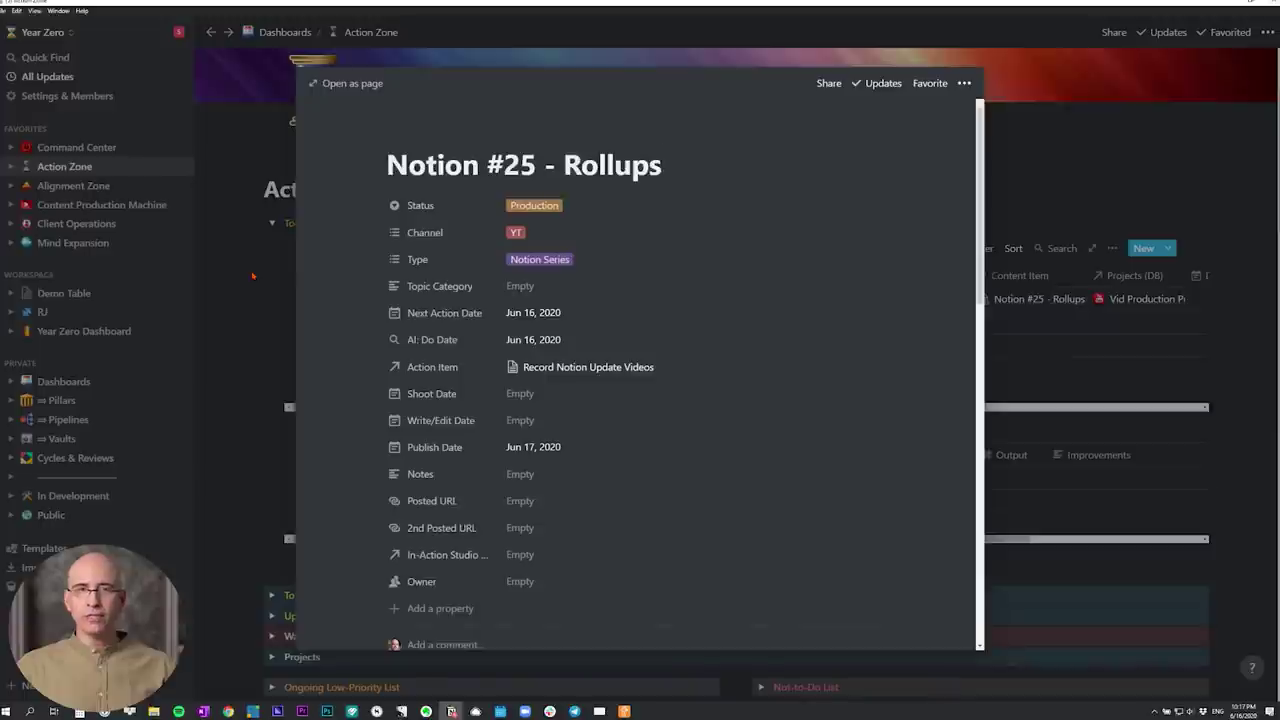
{"action": "key", "text": "ctrl+["}
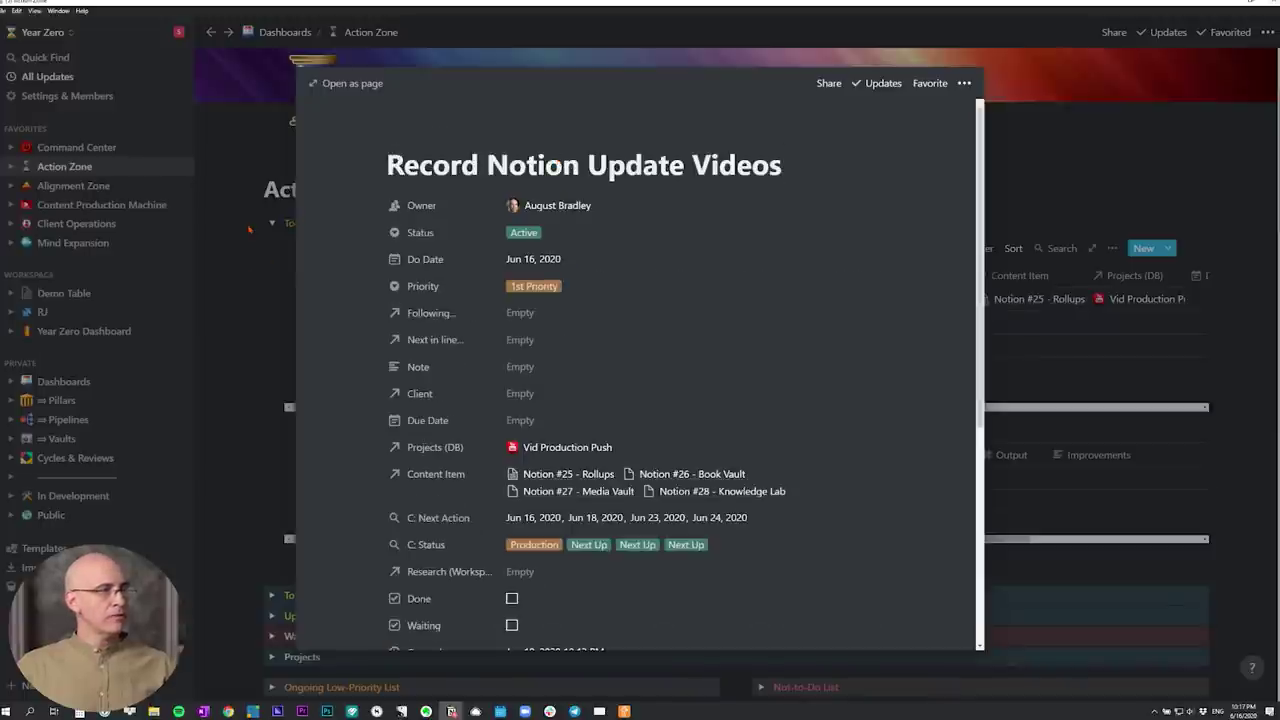
{"action": "key", "text": "ctrl+["}
{"action": "key", "text": "ctrl+["}
Expand the Production Pipeline in Content Production Machine, open Notion #25 - Rollups and inspect how its AI: Do Date rollup is configured
{"action": "left_click", "coordinate": [271, 272]}
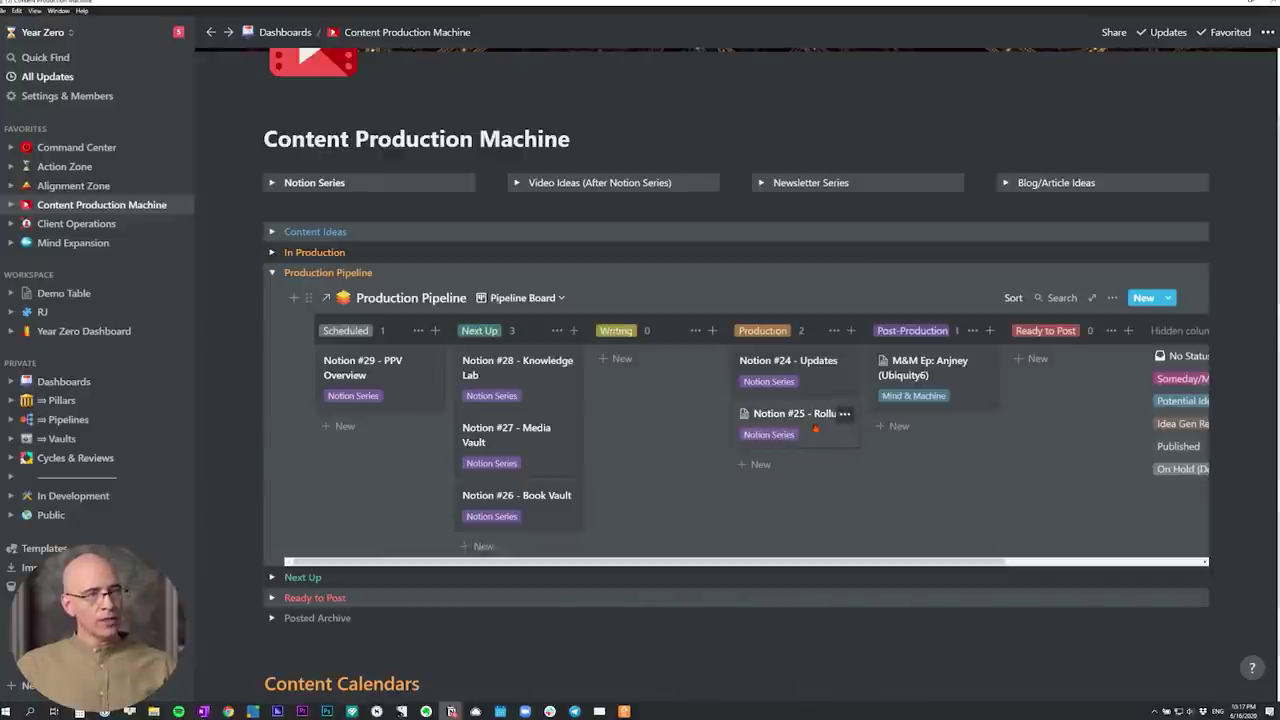
{"action": "left_click", "coordinate": [815, 428]}
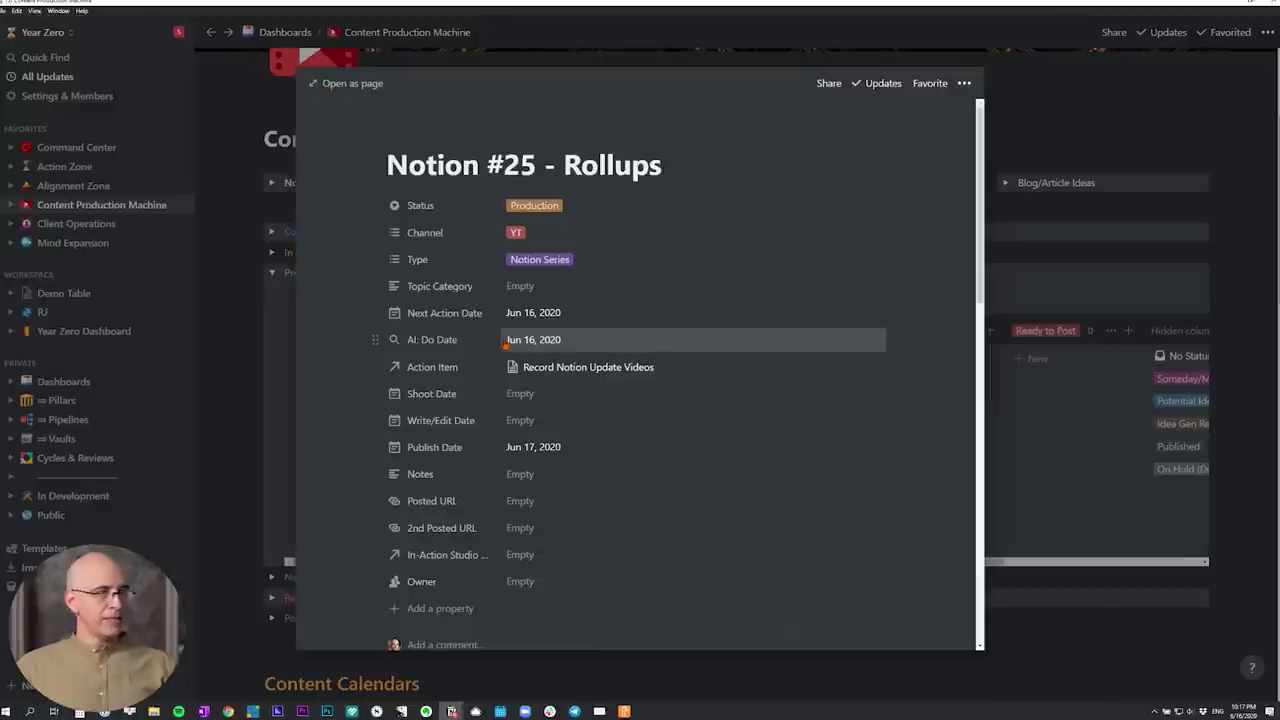
{"action": "left_click", "coordinate": [528, 341]}
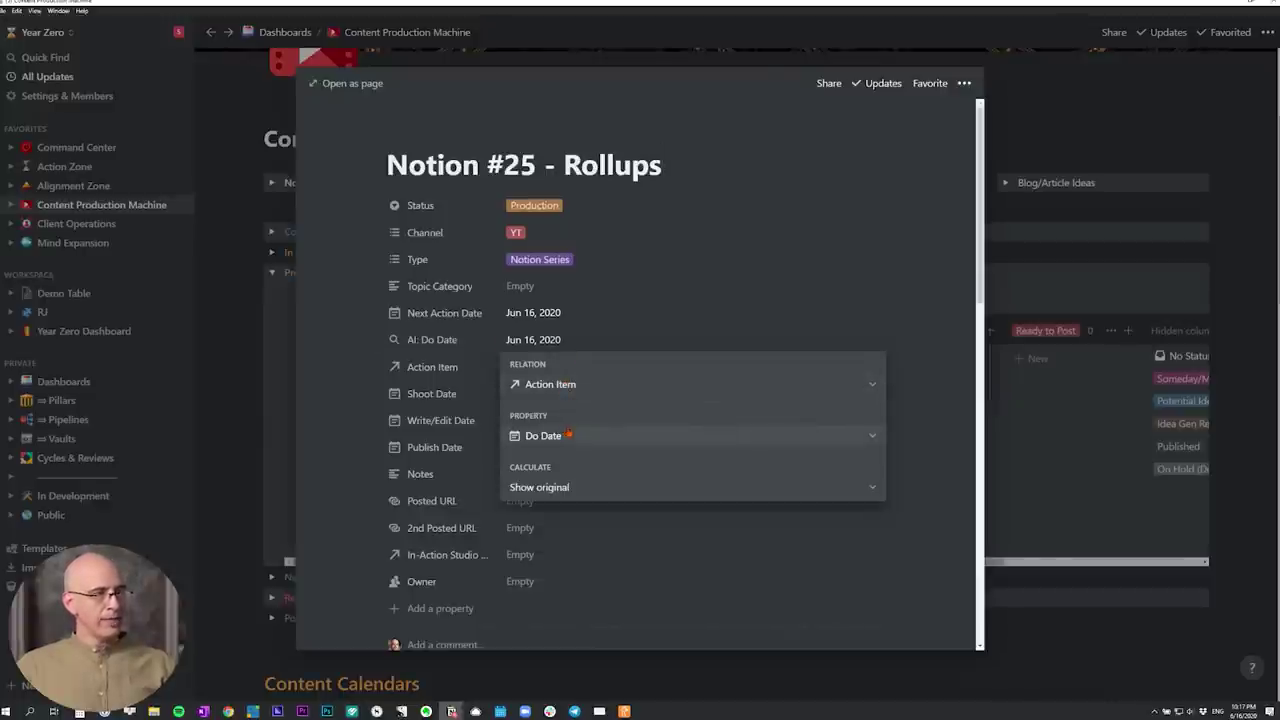
{"action": "left_click", "coordinate": [525, 342]}
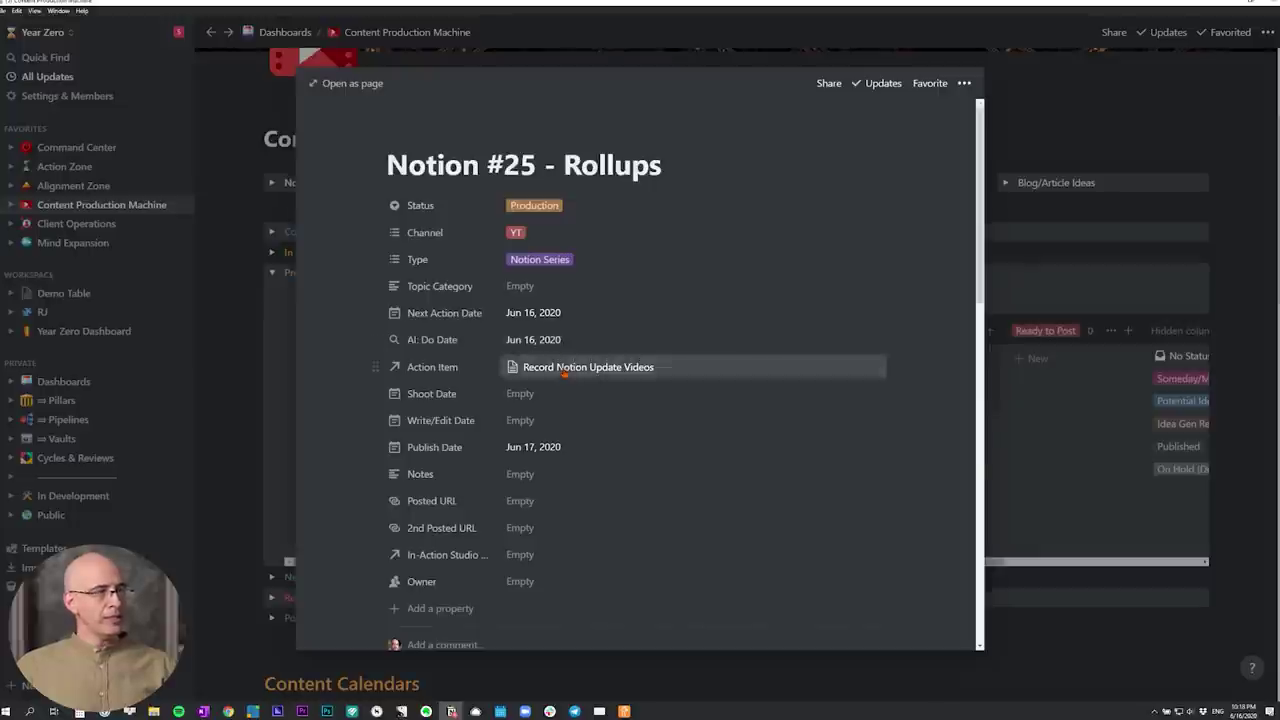
Follow the Action Item relation to Record Notion Update Videos, review its linked content items, and collapse the Production Pipeline after closing it
{"action": "left_click", "coordinate": [563, 368]}
{"action": "left_click", "coordinate": [598, 411]}
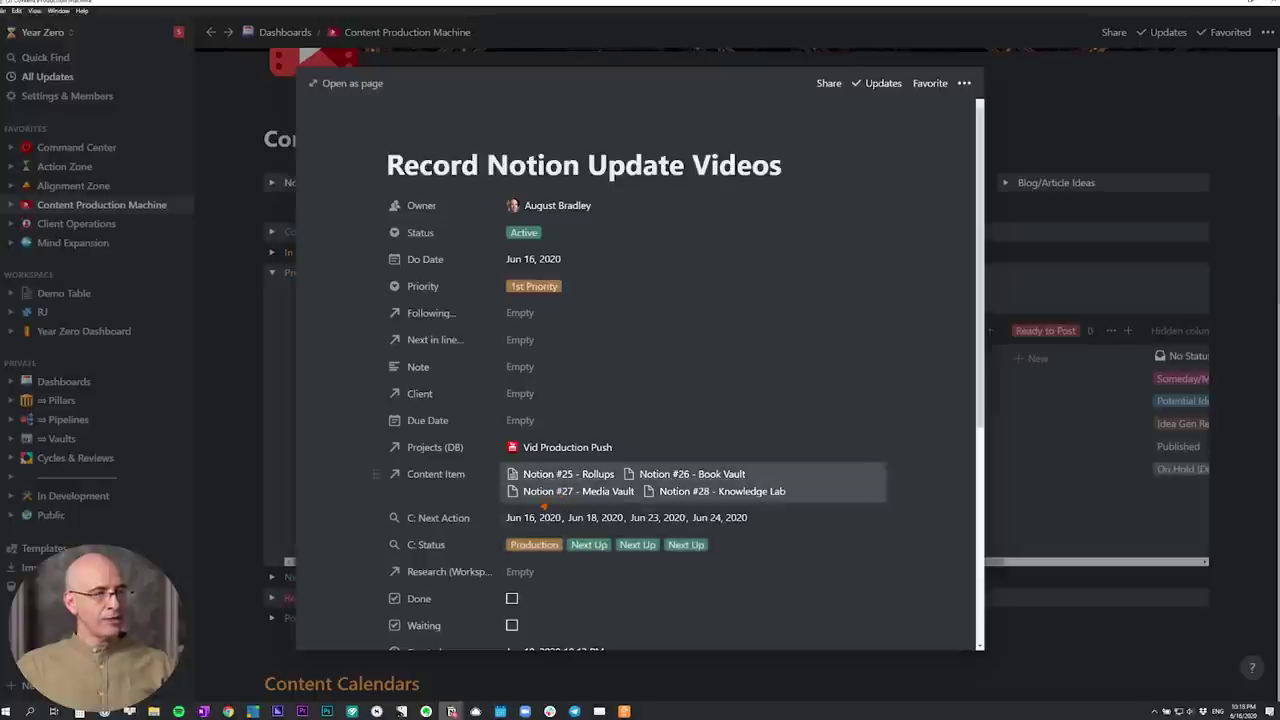
{"action": "left_click", "coordinate": [215, 158]}
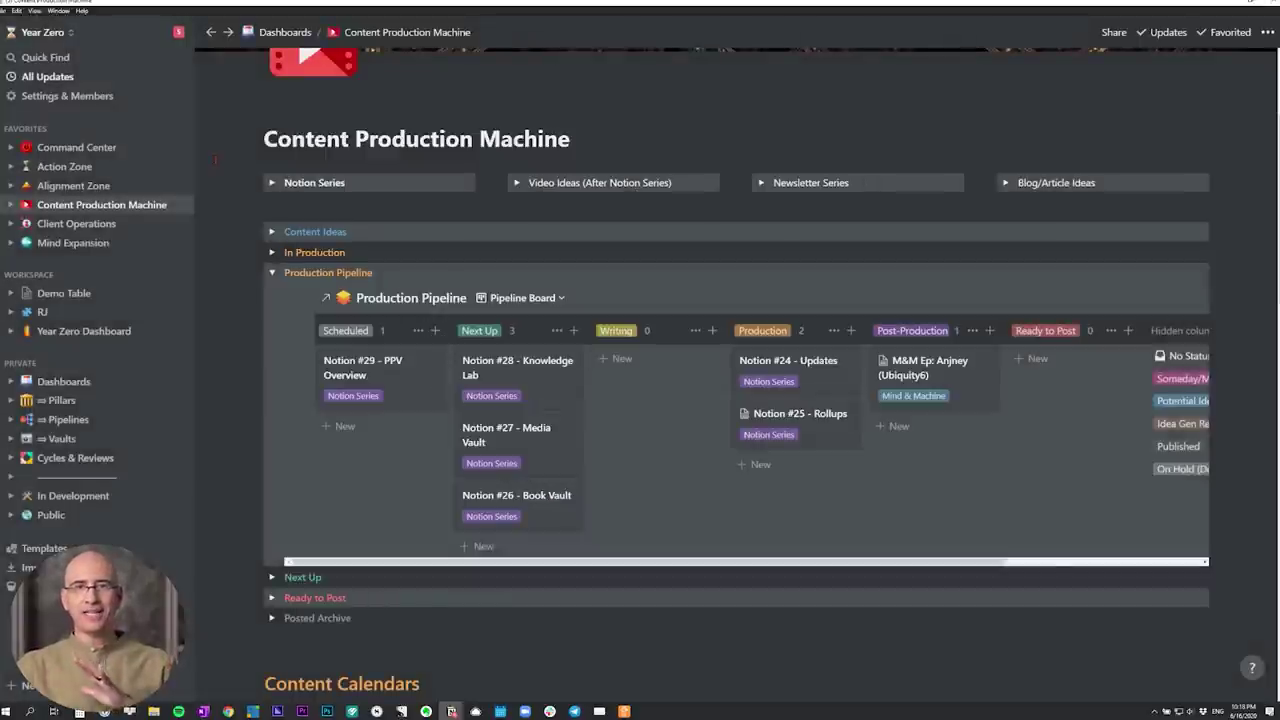
{"action": "left_click", "coordinate": [272, 273]}
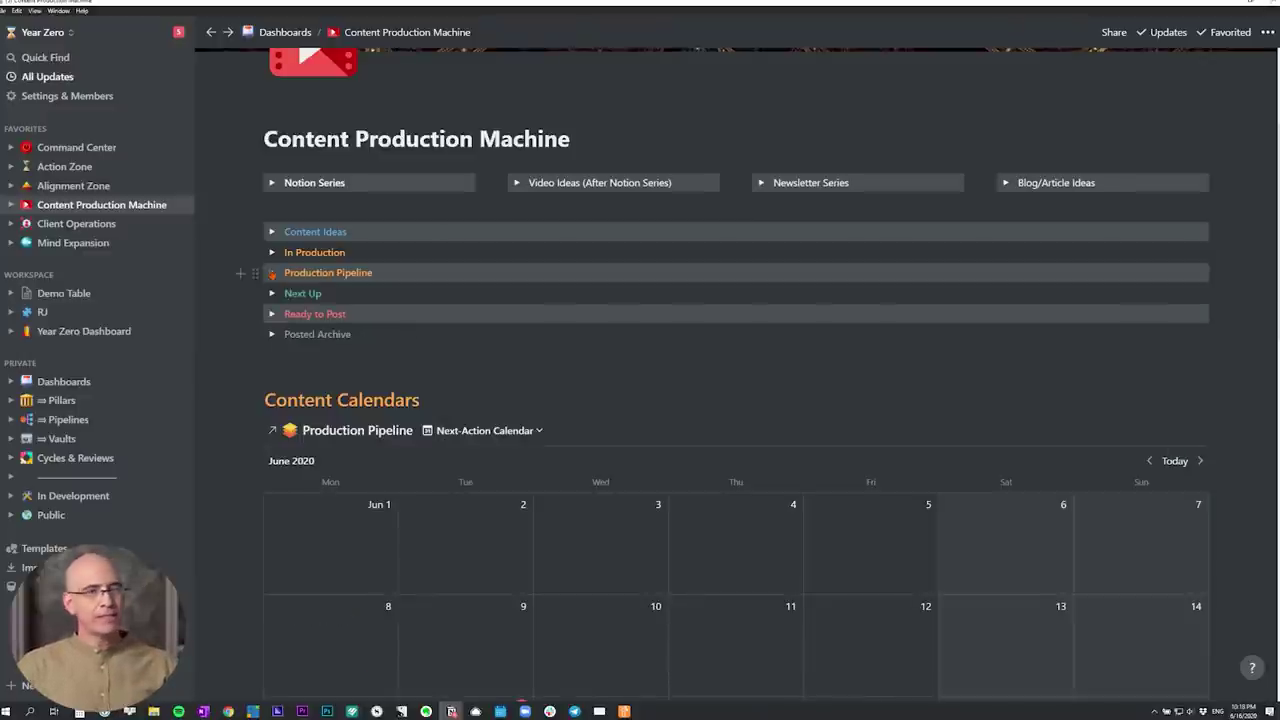
Return to Action Zone and inspect the relation and property behind the Goal Outcomes (Rollup) column of today's action items
{"action": "left_click", "coordinate": [64, 166]}
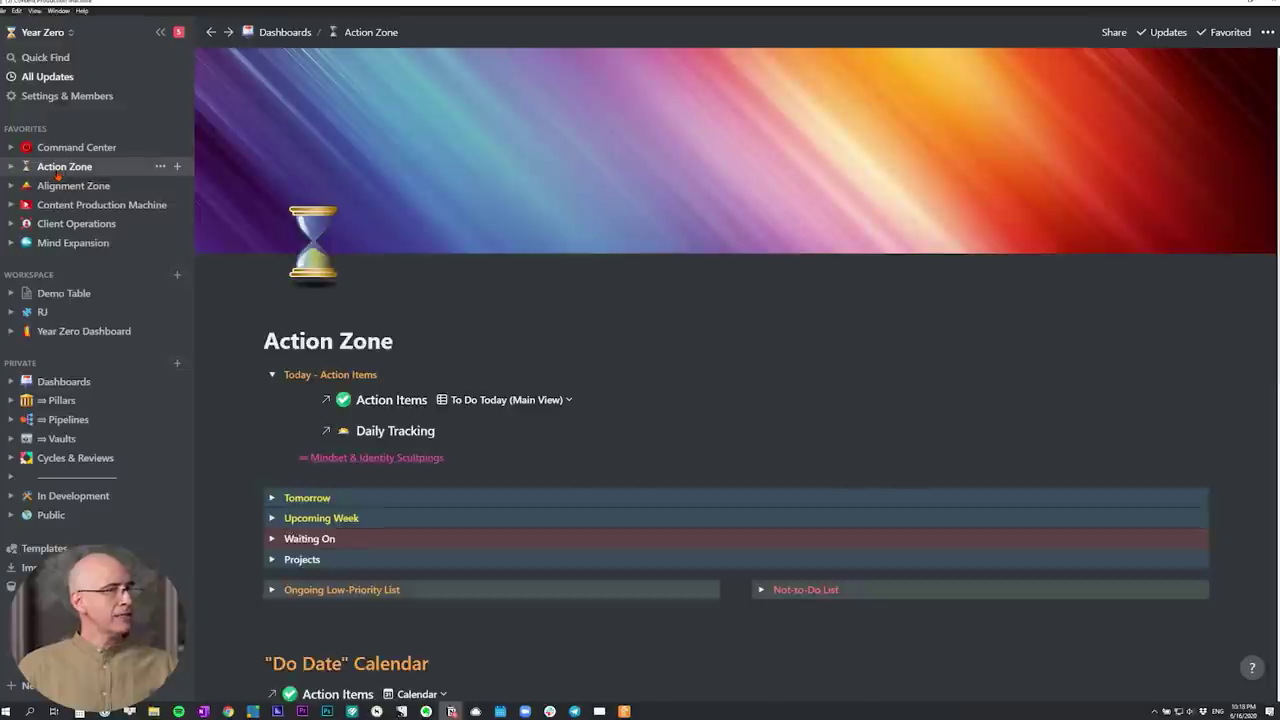
{"action": "scroll", "coordinate": [422, 393], "scroll_direction": "right", "scroll_amount": 3}
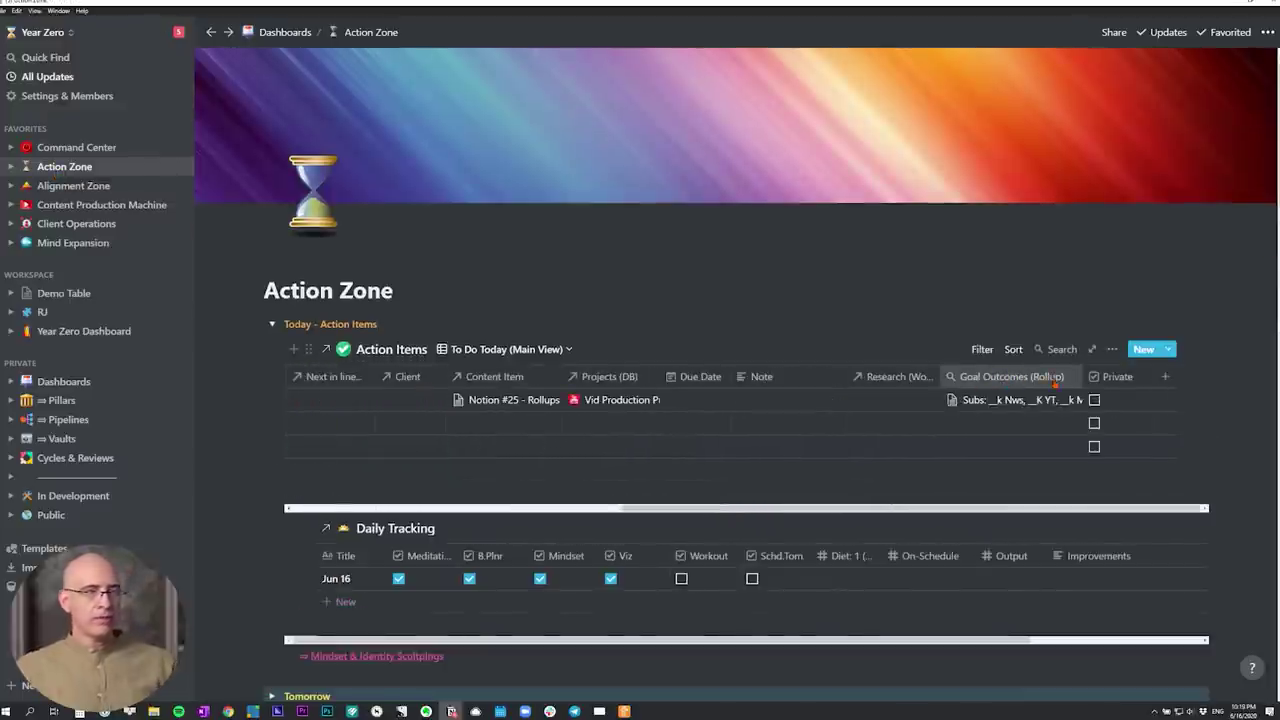
{"action": "left_click", "coordinate": [1000, 400]}
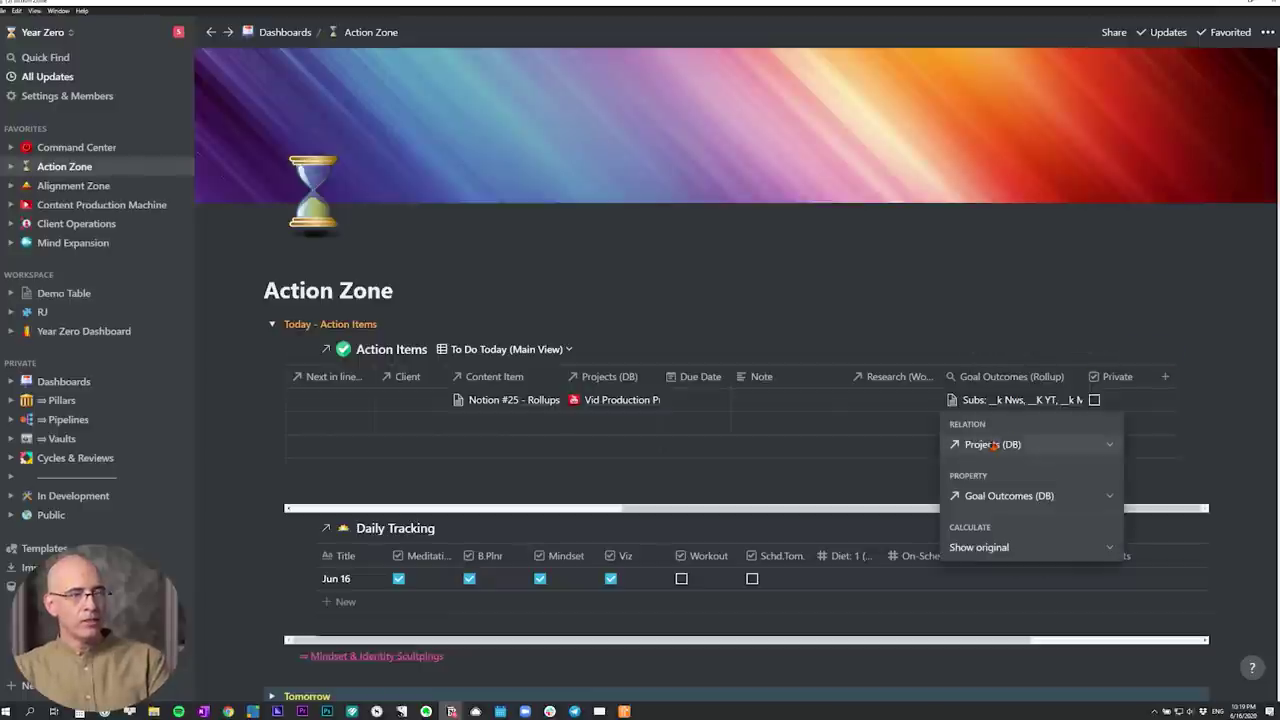
{"action": "key", "text": "Escape"}
{"action": "scroll", "coordinate": [860, 402], "scroll_direction": "left", "scroll_amount": 5}
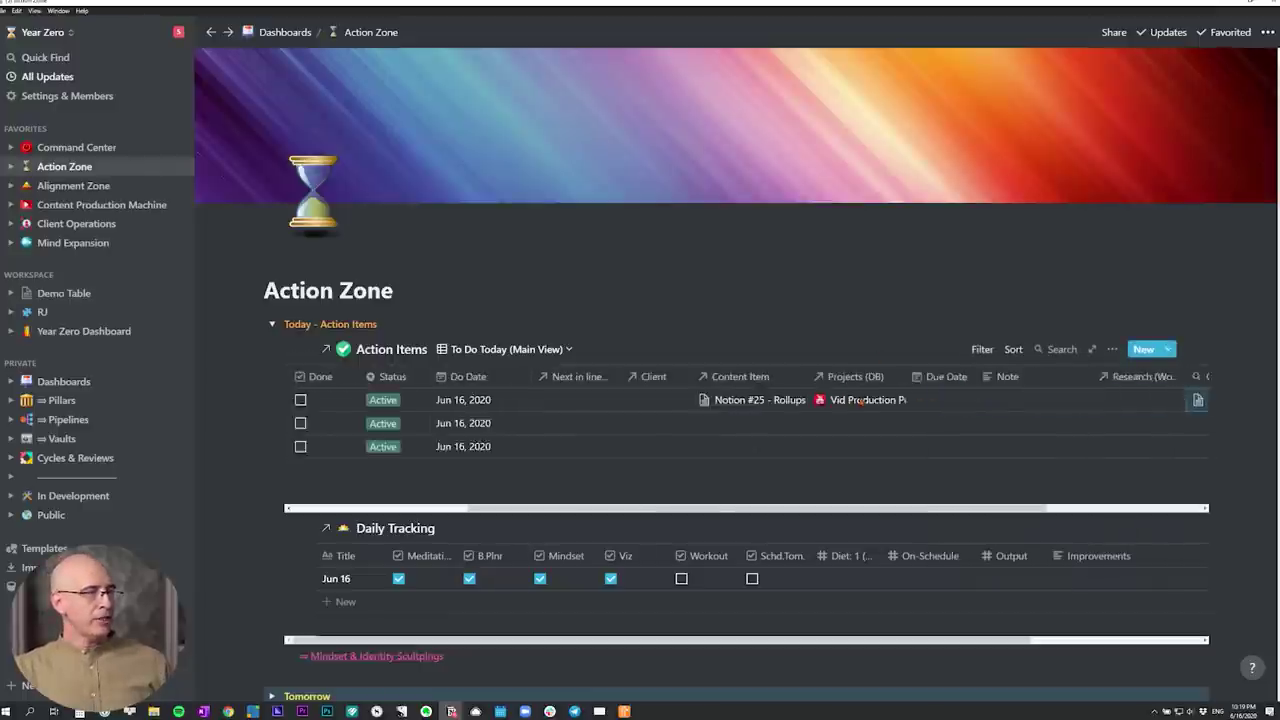
{"action": "scroll", "coordinate": [860, 402], "scroll_direction": "down", "scroll_amount": 2}
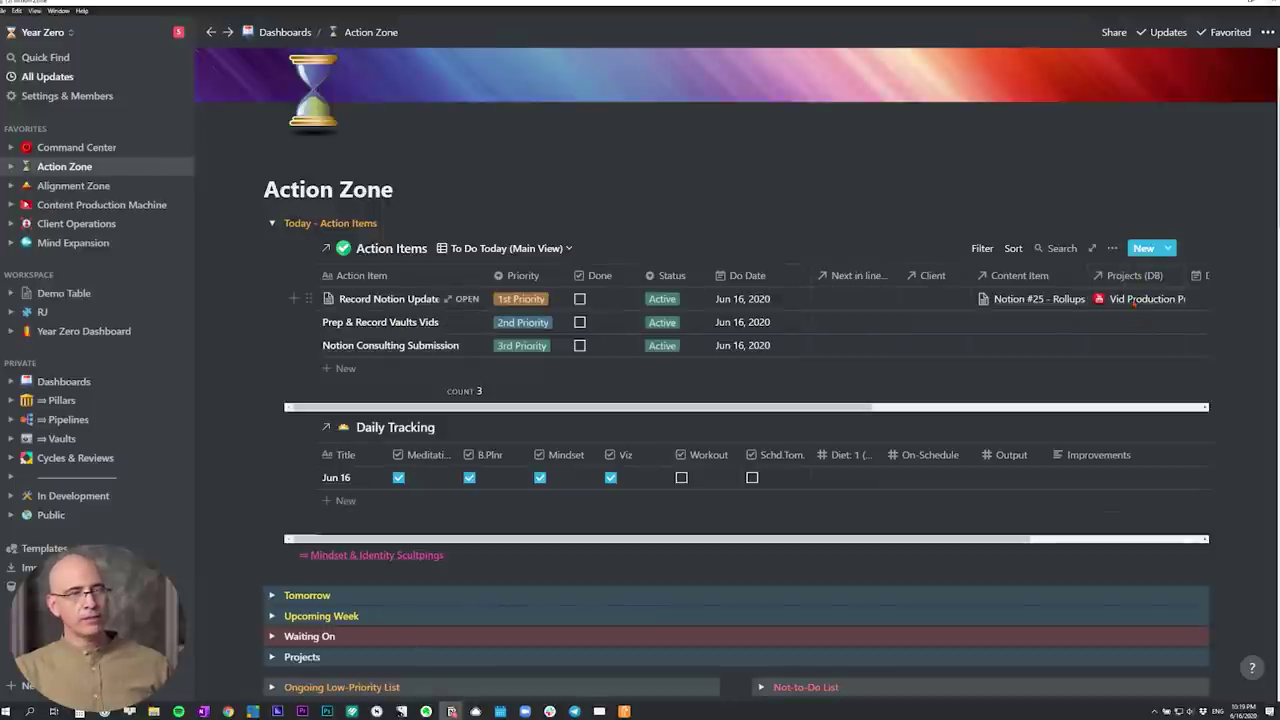
Expand the Projects section of Action Zone, review its project gallery, and collapse the section again
{"action": "scroll", "coordinate": [863, 321], "scroll_direction": "down", "scroll_amount": 3}
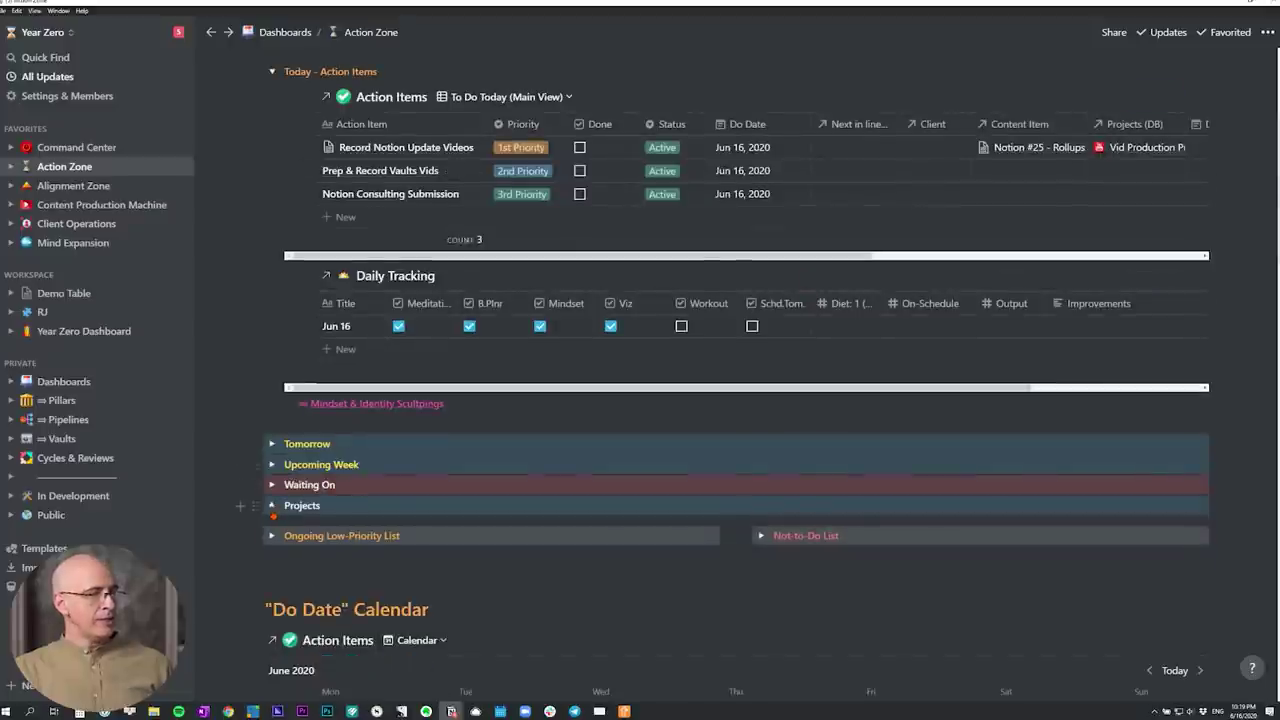
{"action": "left_click", "coordinate": [266, 505]}
{"action": "scroll", "coordinate": [250, 320], "scroll_direction": "down", "scroll_amount": 3}
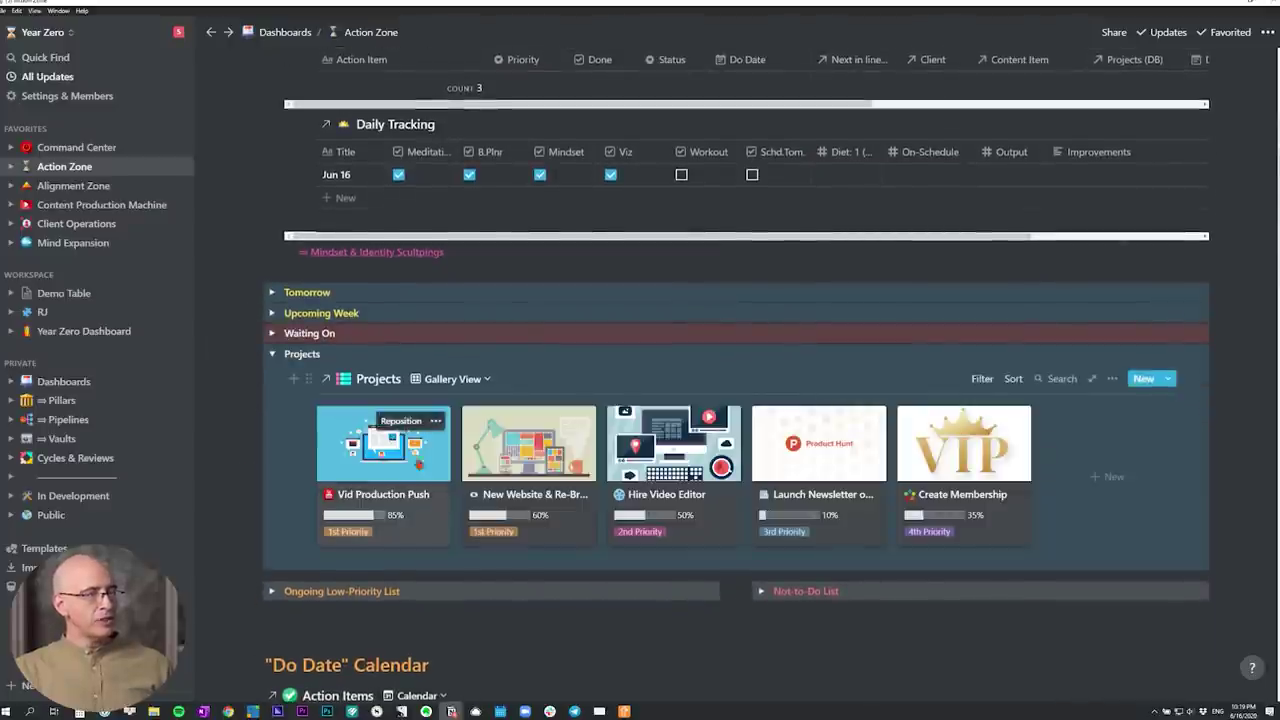
{"action": "left_click", "coordinate": [272, 354]}
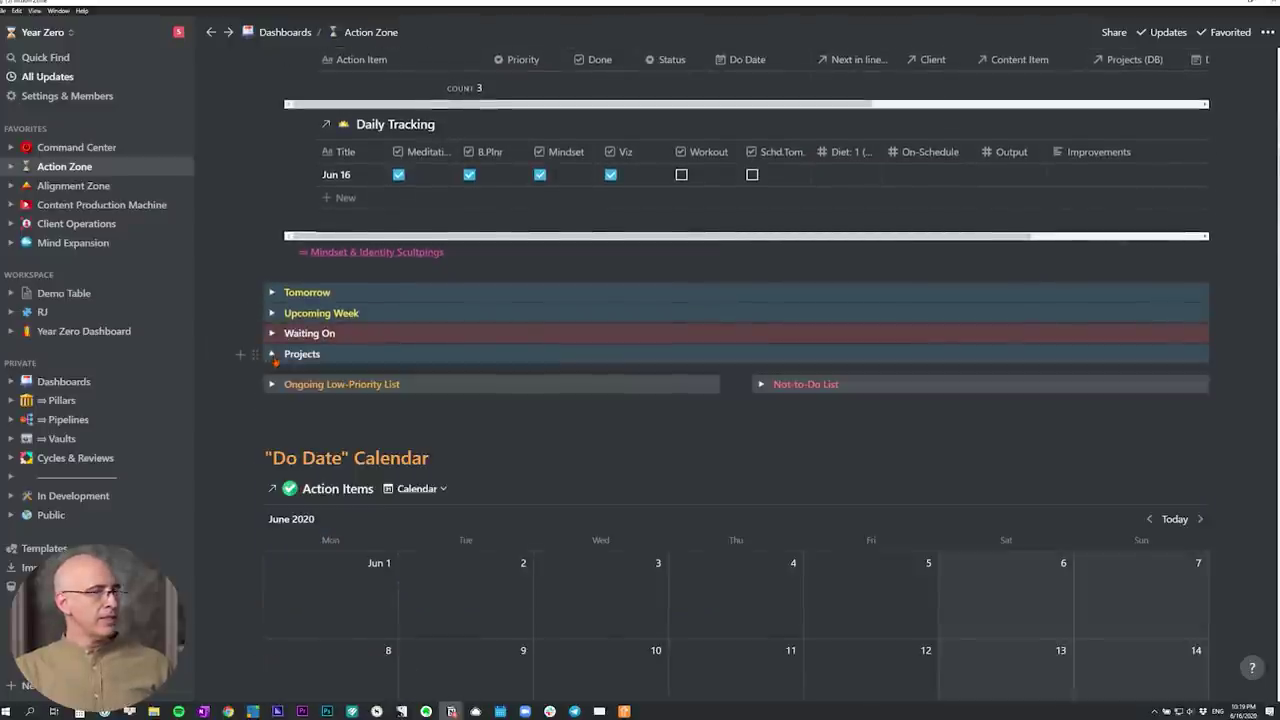
{"action": "scroll", "coordinate": [333, 391], "scroll_direction": "up", "scroll_amount": 6}
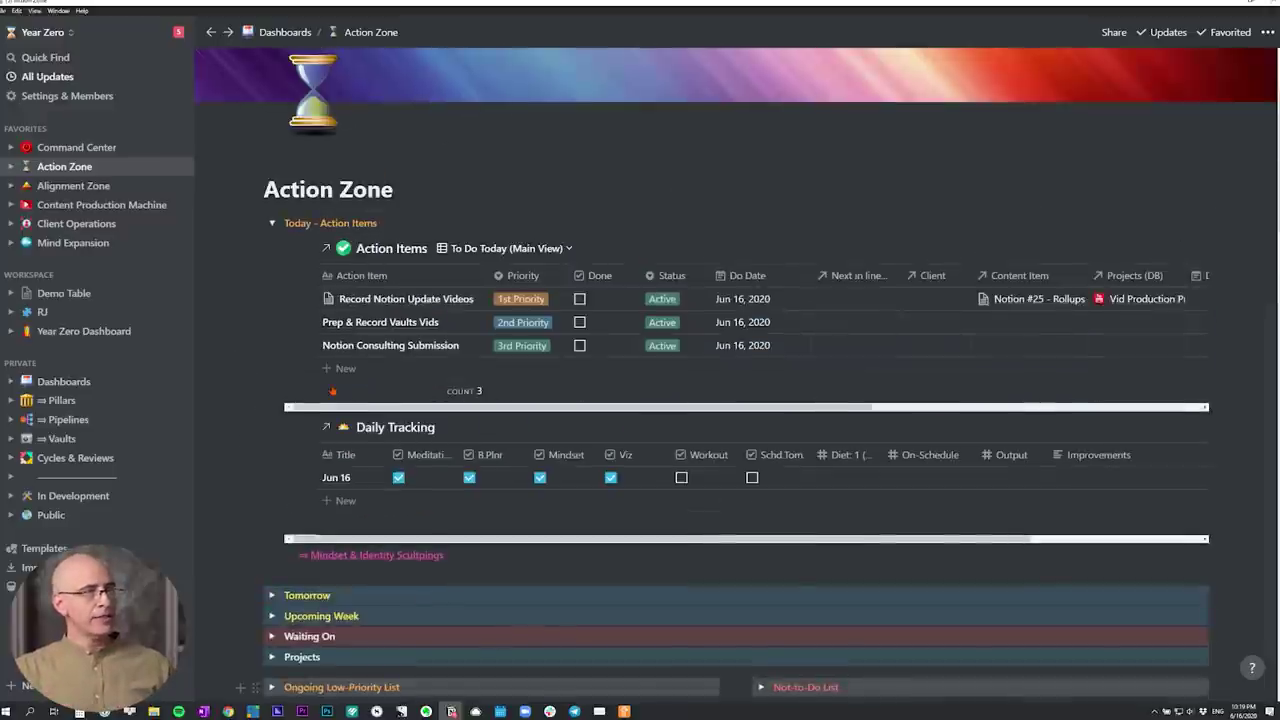
Inspect the property type of the Goal Outcomes (Rollup) column and the rollup configuration for the first action item
{"action": "scroll", "coordinate": [600, 310], "scroll_direction": "right", "scroll_amount": 8}
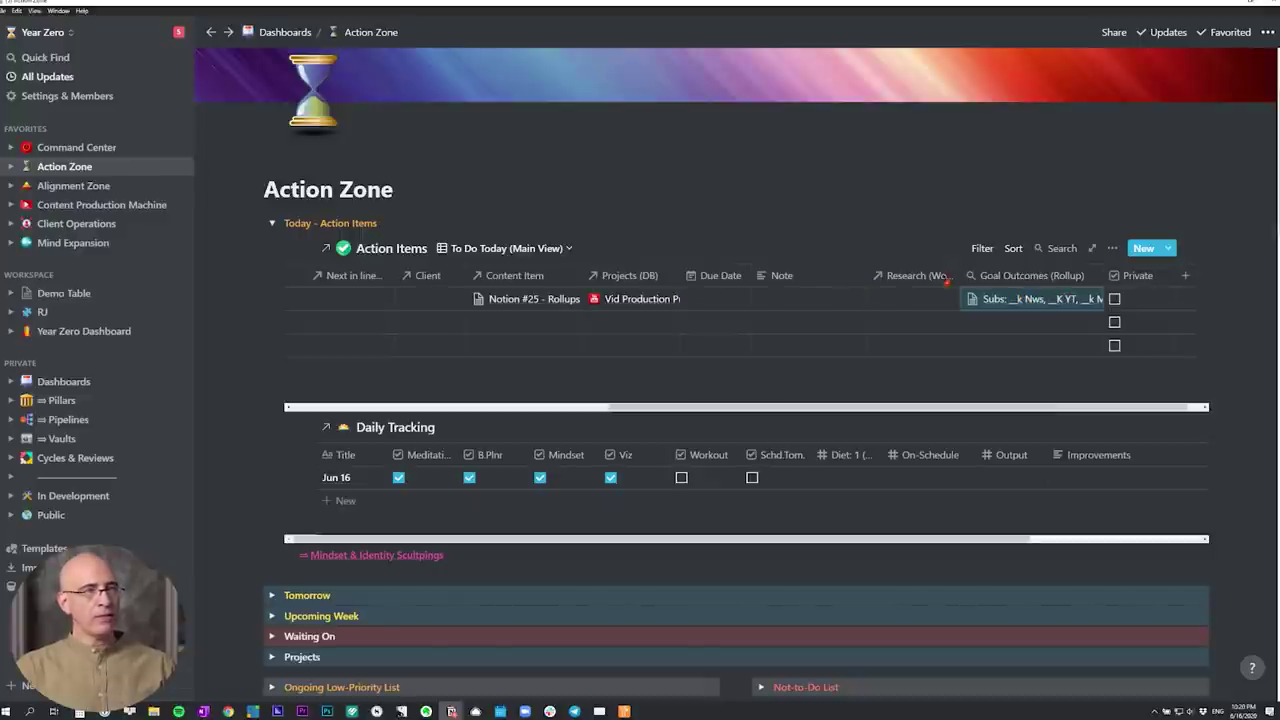
{"action": "left_click", "coordinate": [996, 276]}
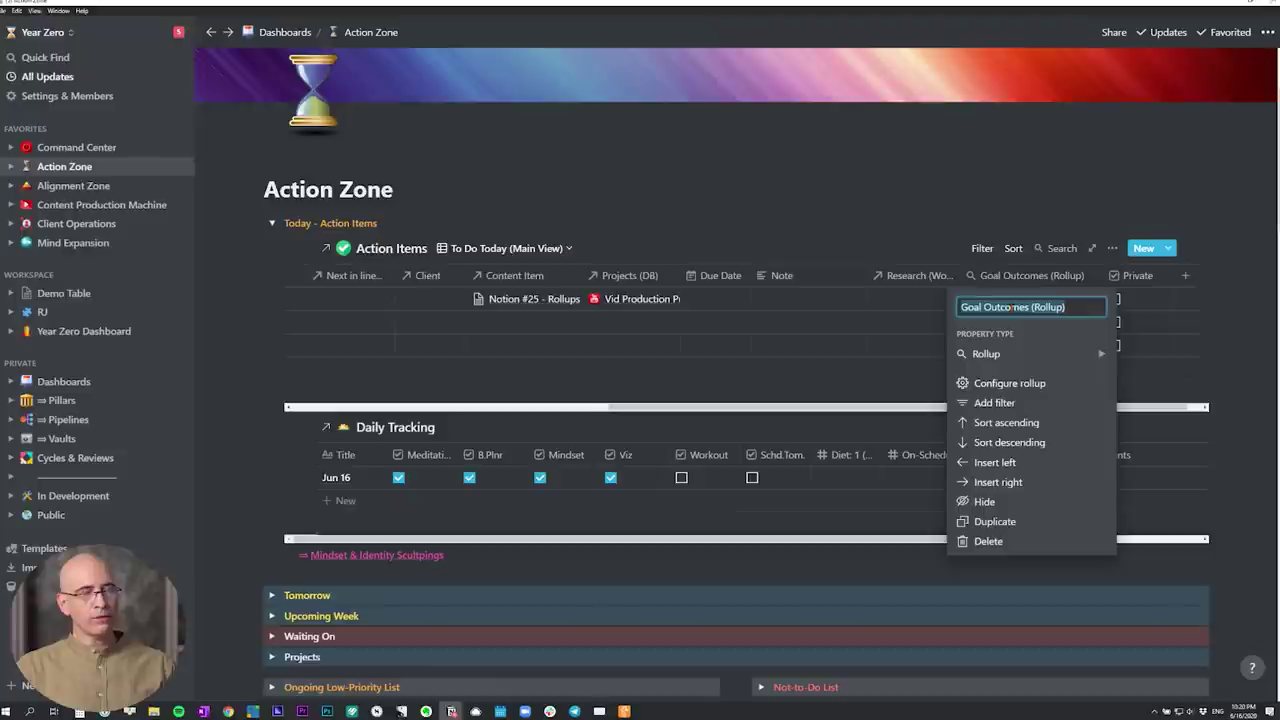
{"action": "key", "text": "Escape"}
{"action": "left_click", "coordinate": [1011, 299]}
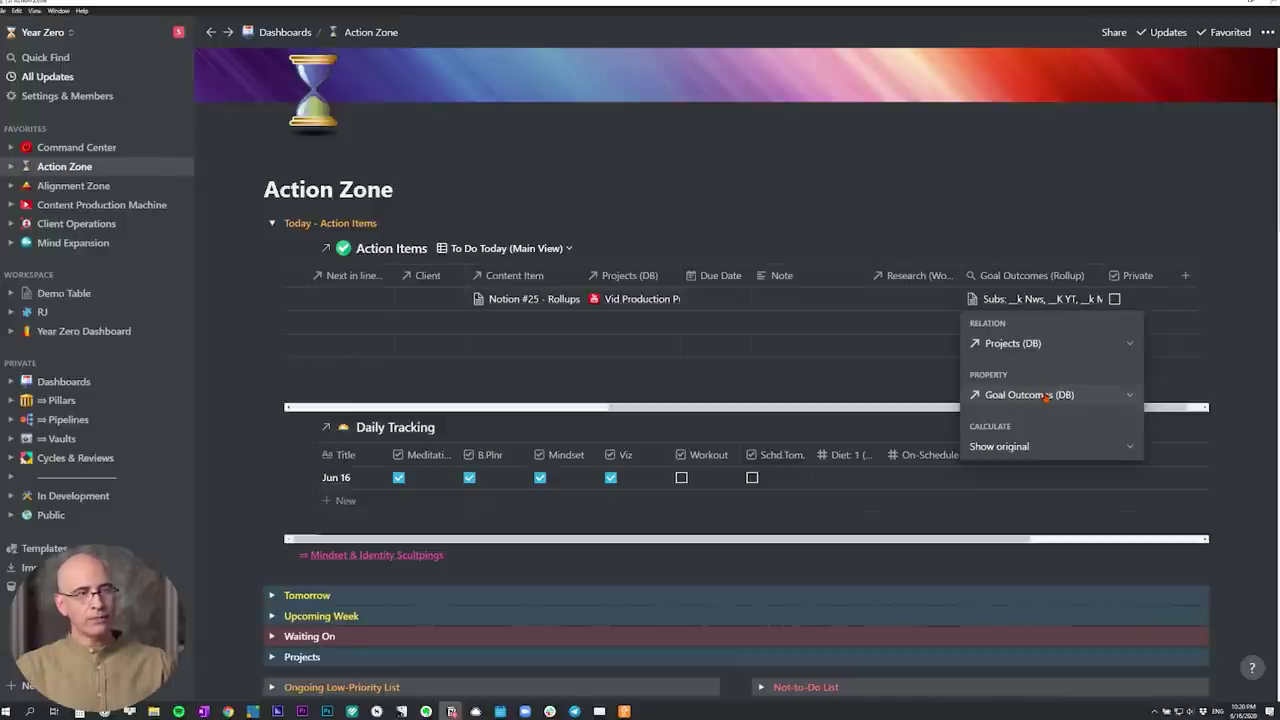
{"action": "key", "text": "Escape"}
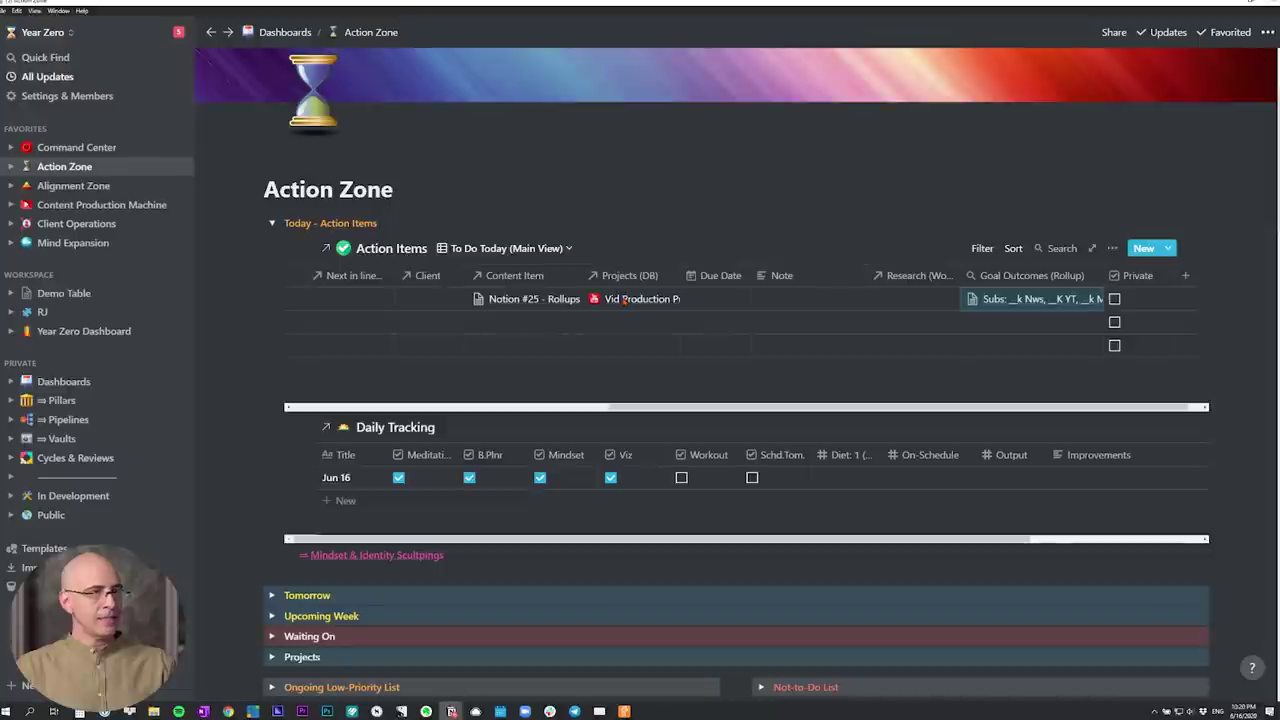
Compare the rollup's relation and property settings with the project linked in the first action item's Projects (DB) column
{"action": "left_click", "coordinate": [1000, 299]}
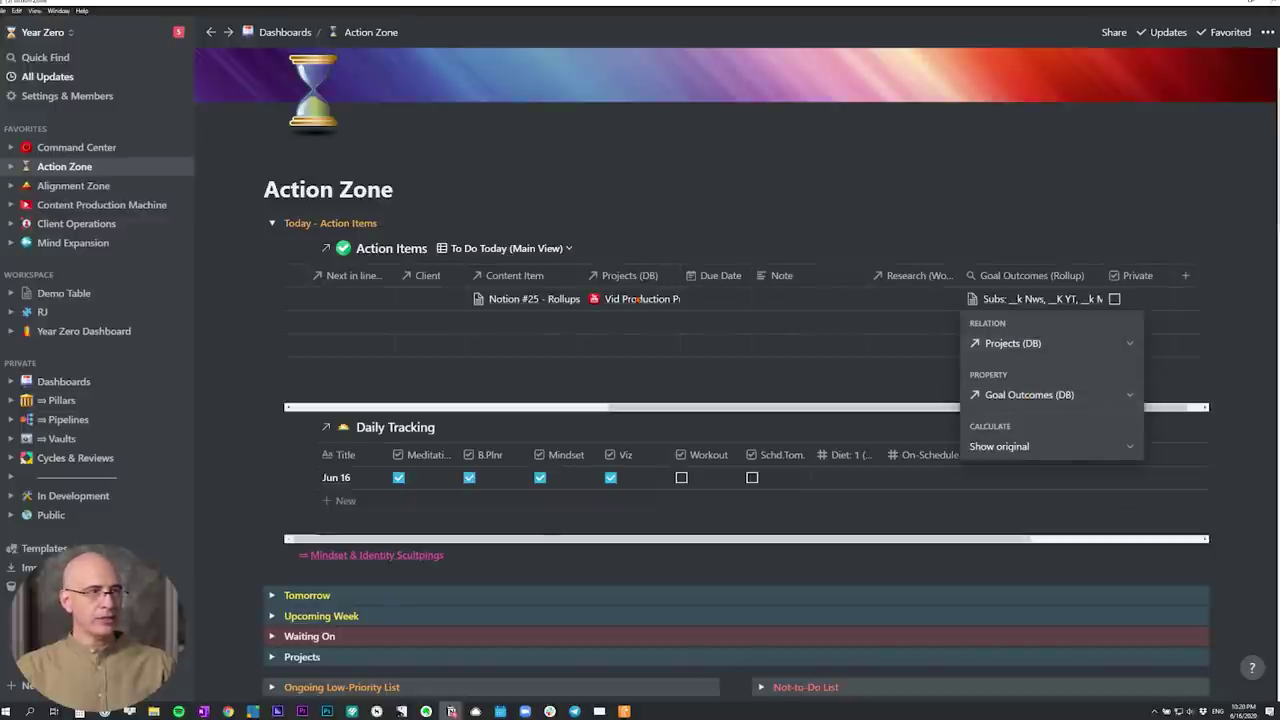
{"action": "left_click", "coordinate": [674, 213]}
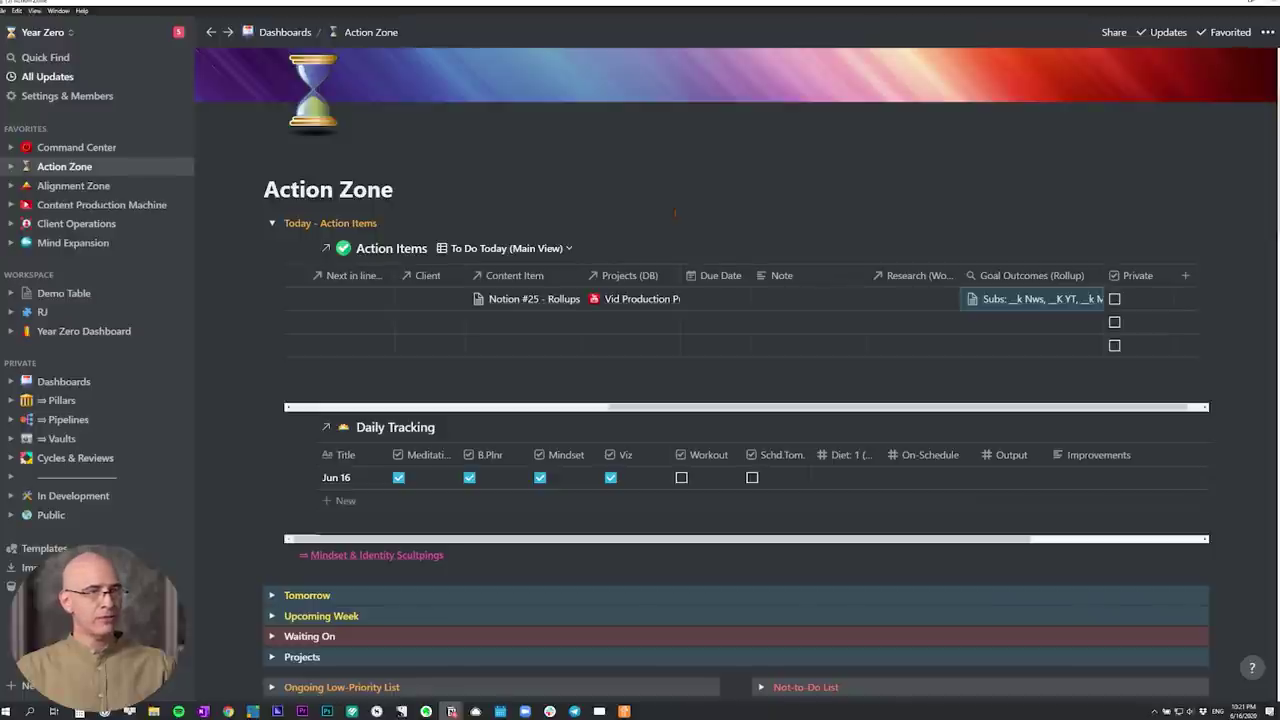
{"action": "left_click", "coordinate": [640, 298]}
{"action": "key", "text": "Escape"}
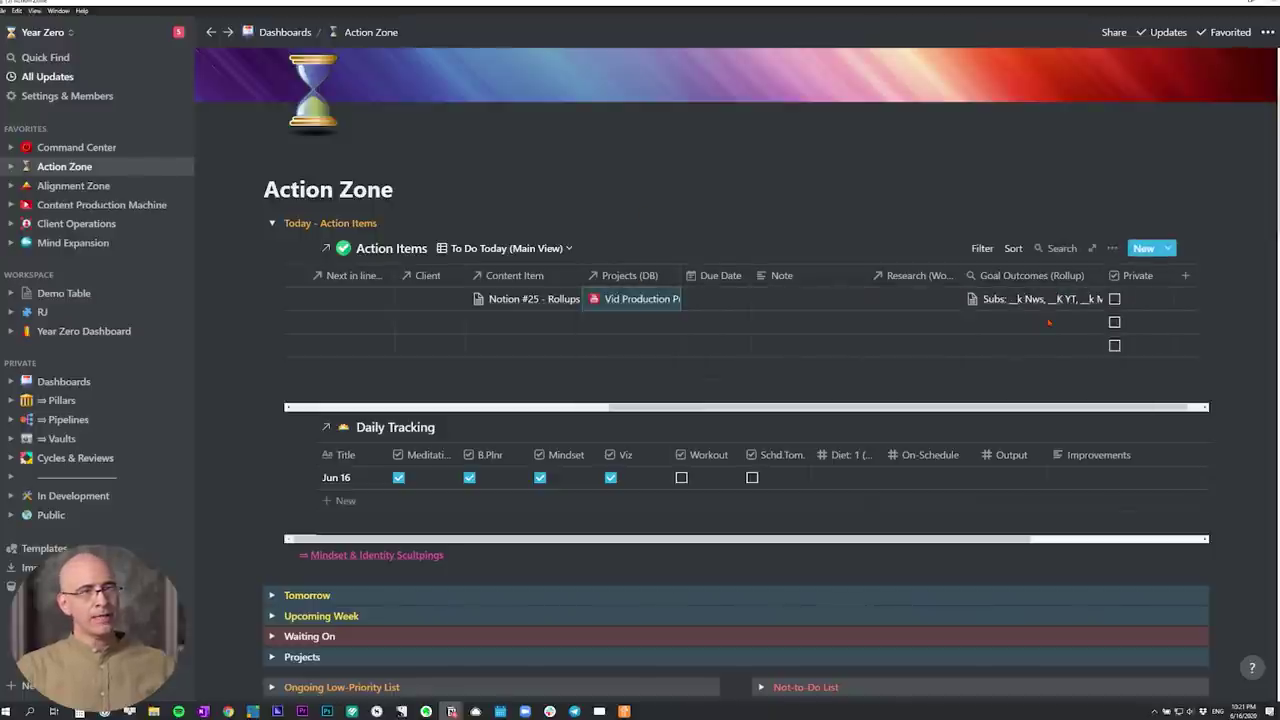
{"action": "left_click", "coordinate": [881, 208]}
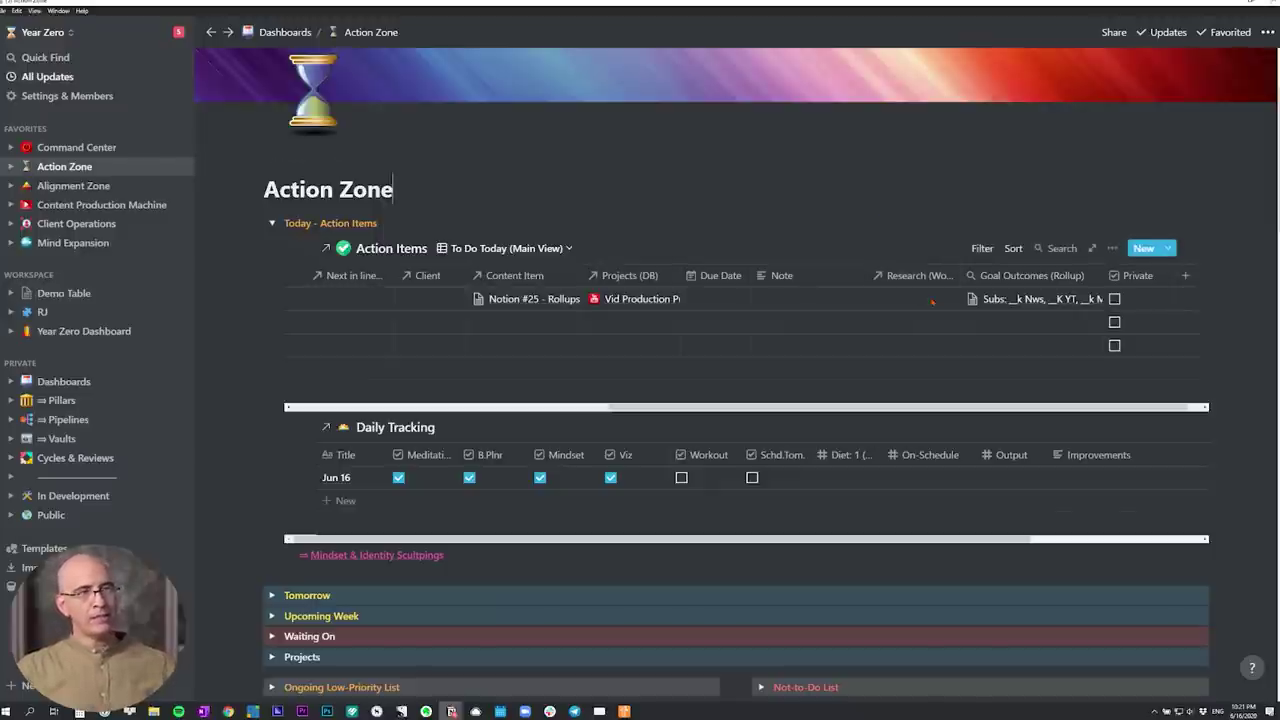
Examine how the Content Item, Projects (DB) and Goal Outcomes (Rollup) columns relate to each of today's action items
{"action": "scroll", "coordinate": [932, 300], "scroll_direction": "right", "scroll_amount": 1}
{"action": "scroll", "coordinate": [932, 300], "scroll_direction": "left", "scroll_amount": 5}
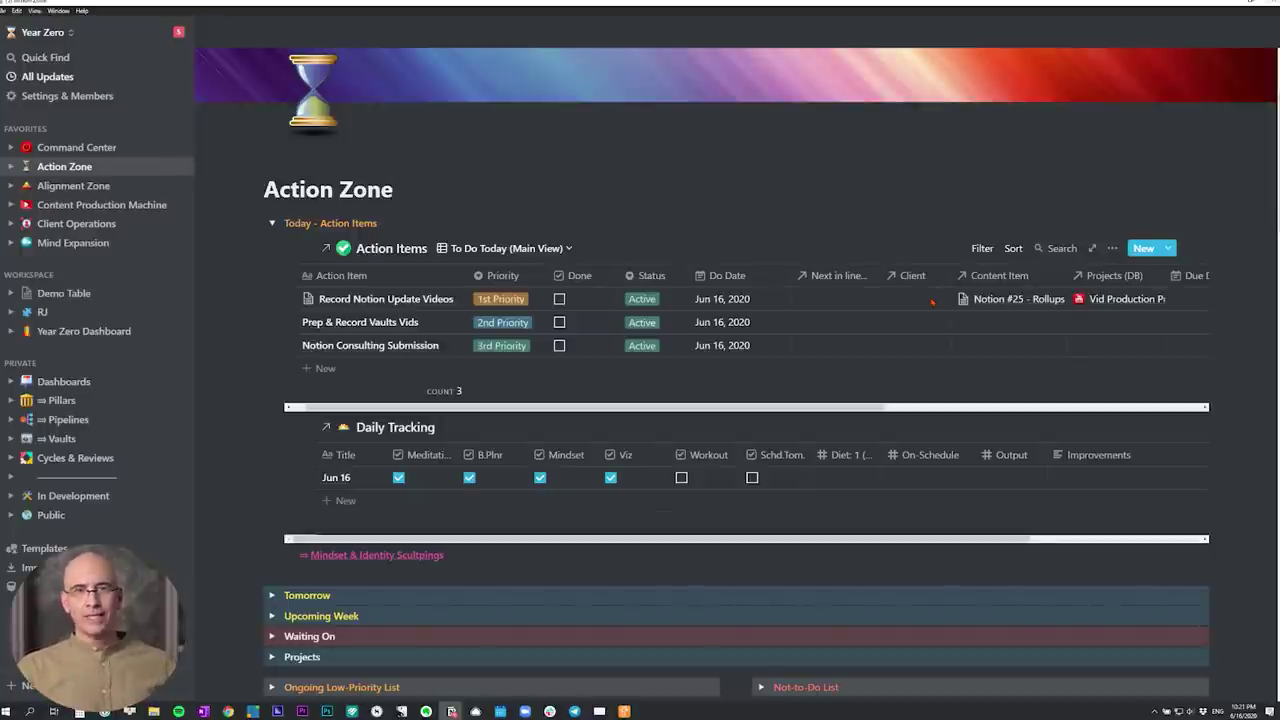
{"action": "scroll", "coordinate": [932, 302], "scroll_direction": "right", "scroll_amount": 5}
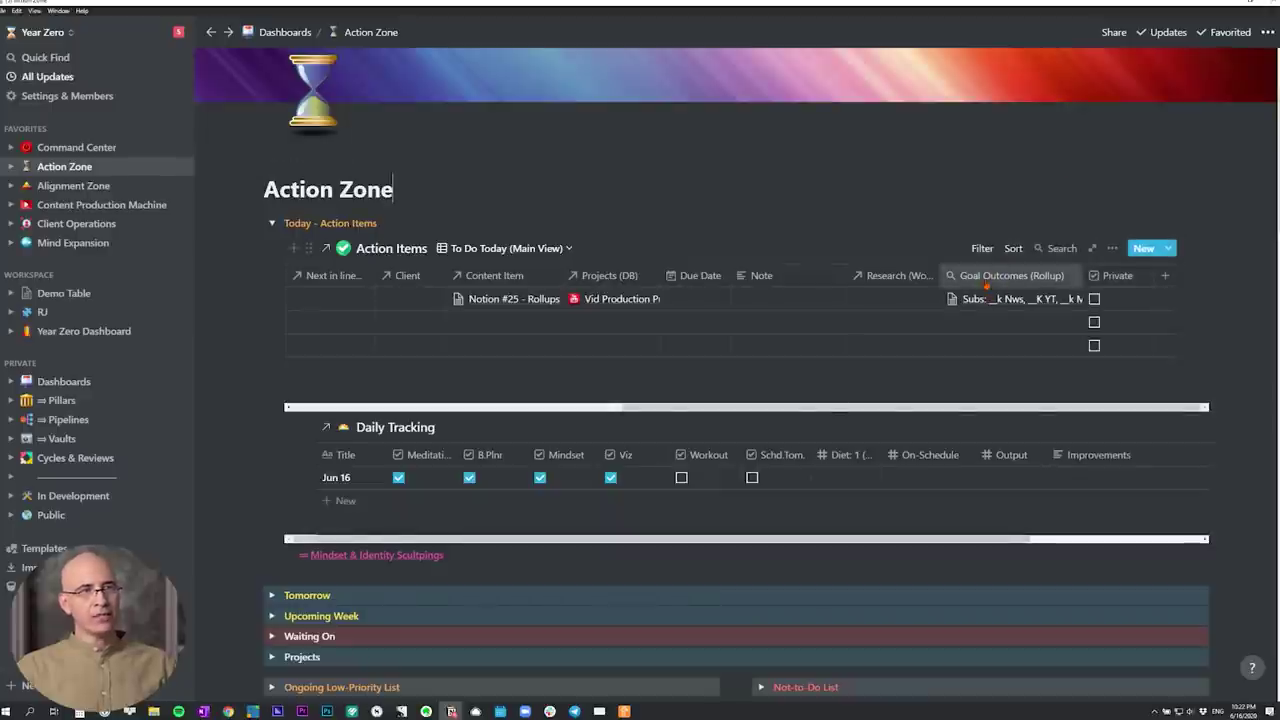
{"action": "left_click", "coordinate": [932, 183]}
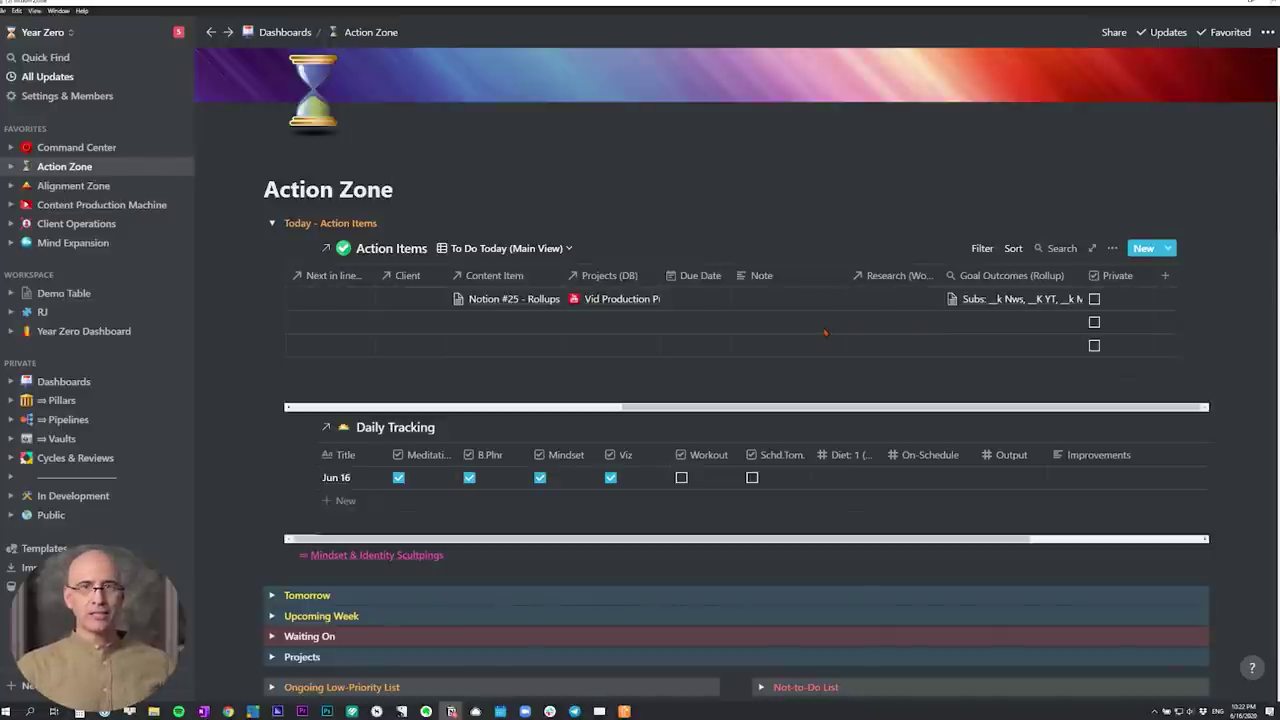
{"action": "scroll", "coordinate": [825, 332], "scroll_direction": "left", "scroll_amount": 5}
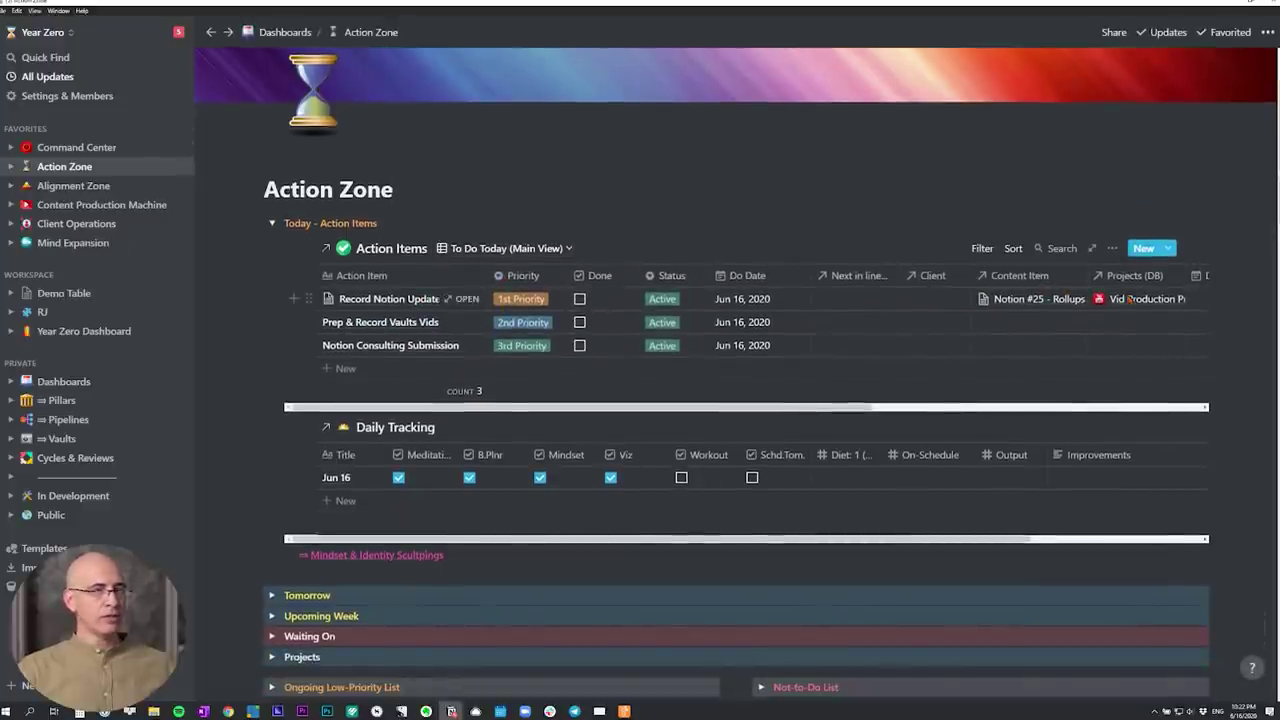
{"action": "scroll", "coordinate": [1128, 298], "scroll_direction": "right", "scroll_amount": 5}
{"action": "scroll", "coordinate": [1129, 298], "scroll_direction": "right", "scroll_amount": 2}
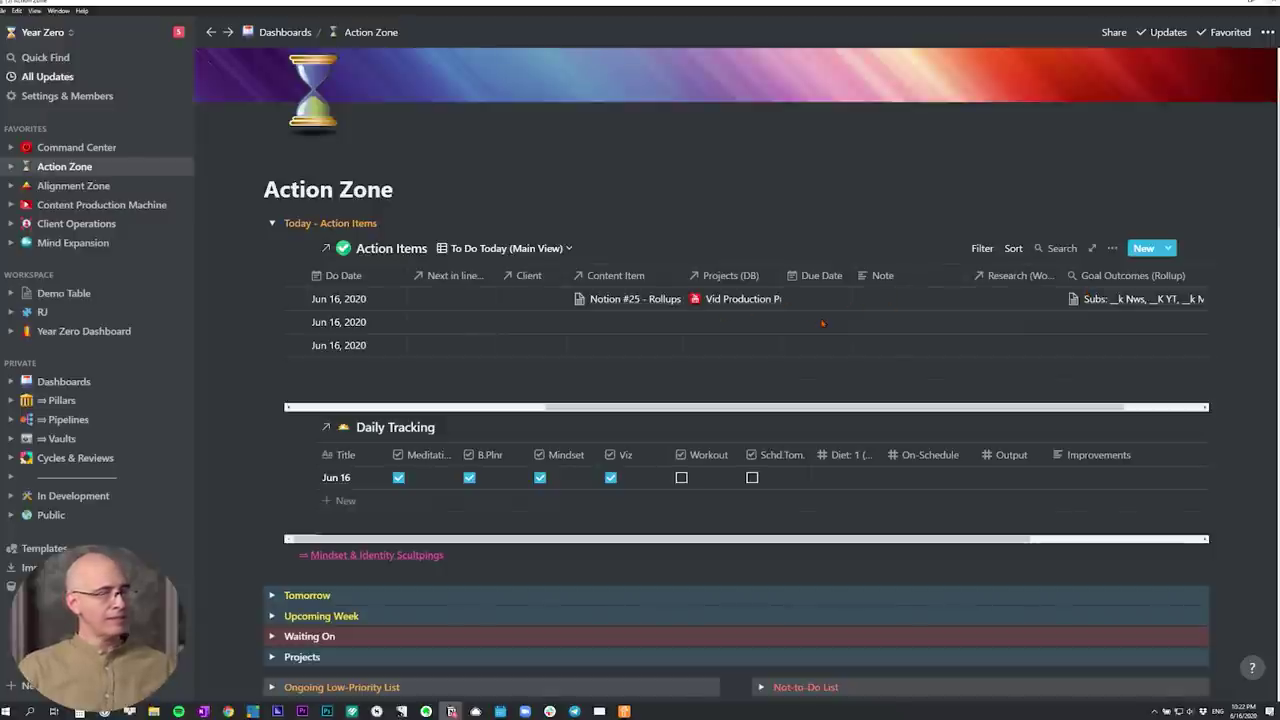
{"action": "scroll", "coordinate": [822, 323], "scroll_direction": "left", "scroll_amount": 5}
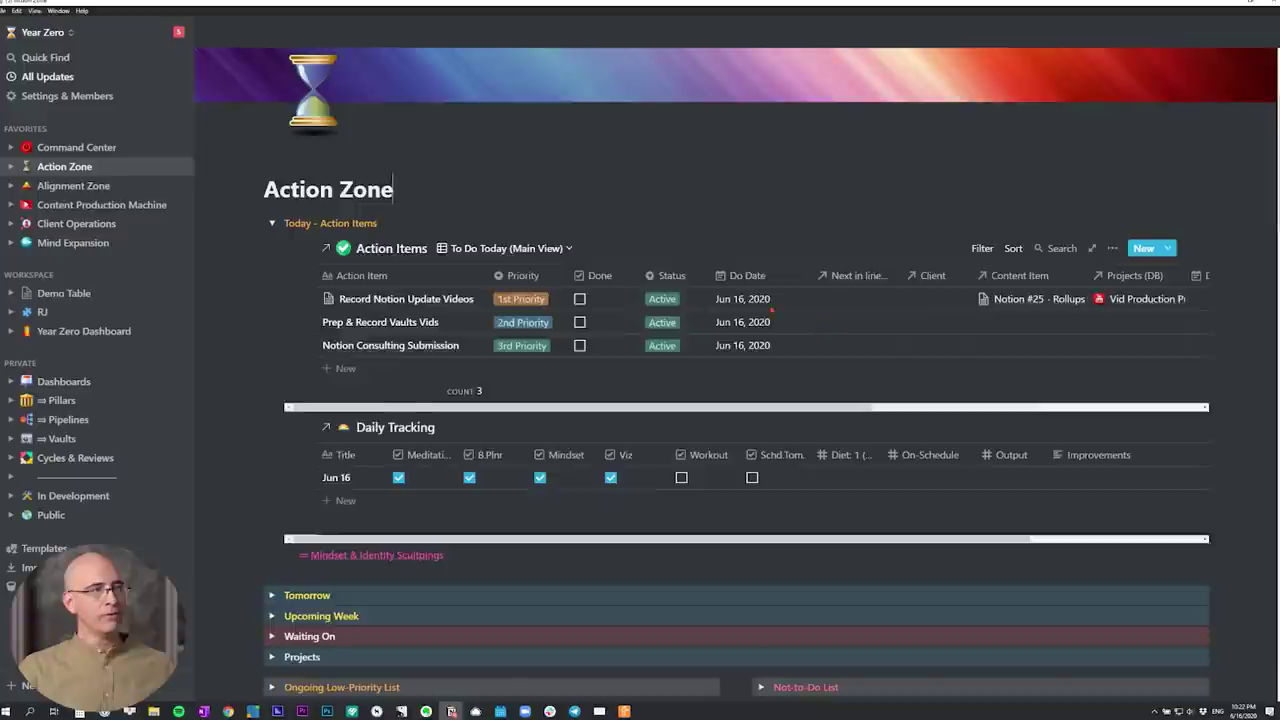
Collapse Today - Action Items, go to the Alignment Zone dashboard and expand Projects to view its goal columns
{"action": "left_click", "coordinate": [272, 223]}
{"action": "left_click", "coordinate": [65, 186]}
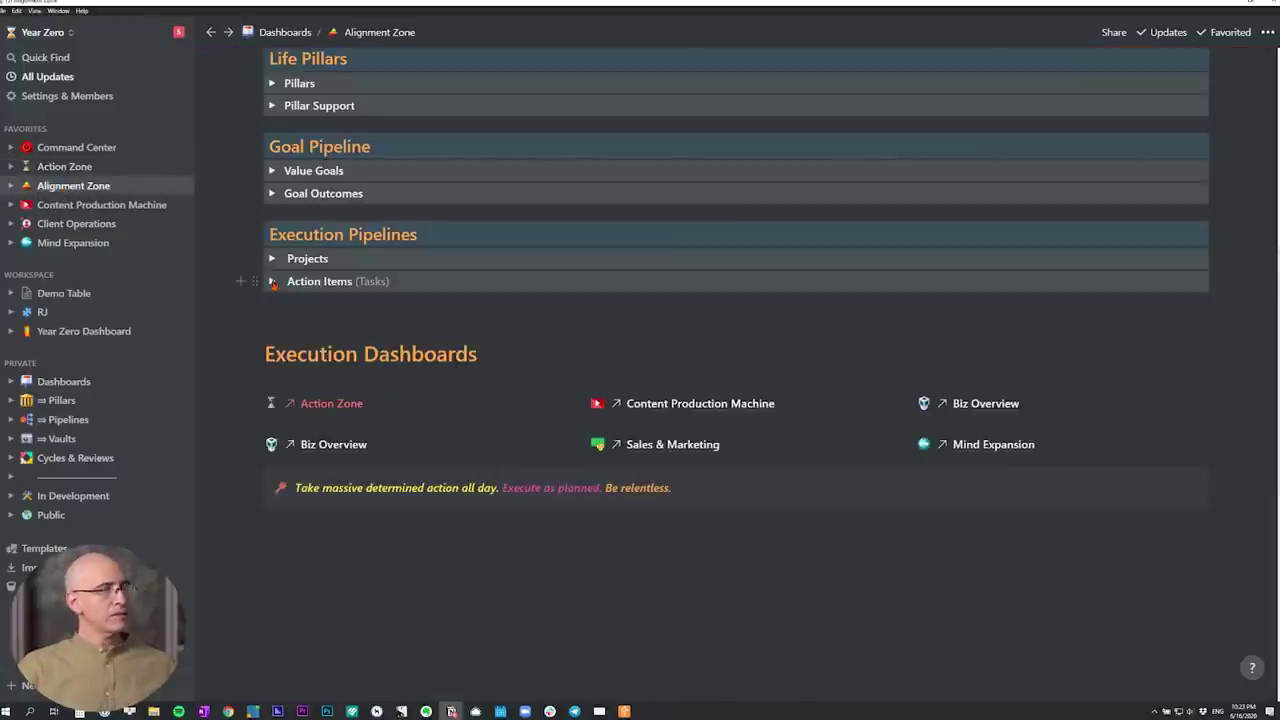
{"action": "left_click", "coordinate": [272, 258]}
{"action": "scroll", "coordinate": [557, 358], "scroll_direction": "right", "scroll_amount": 5}
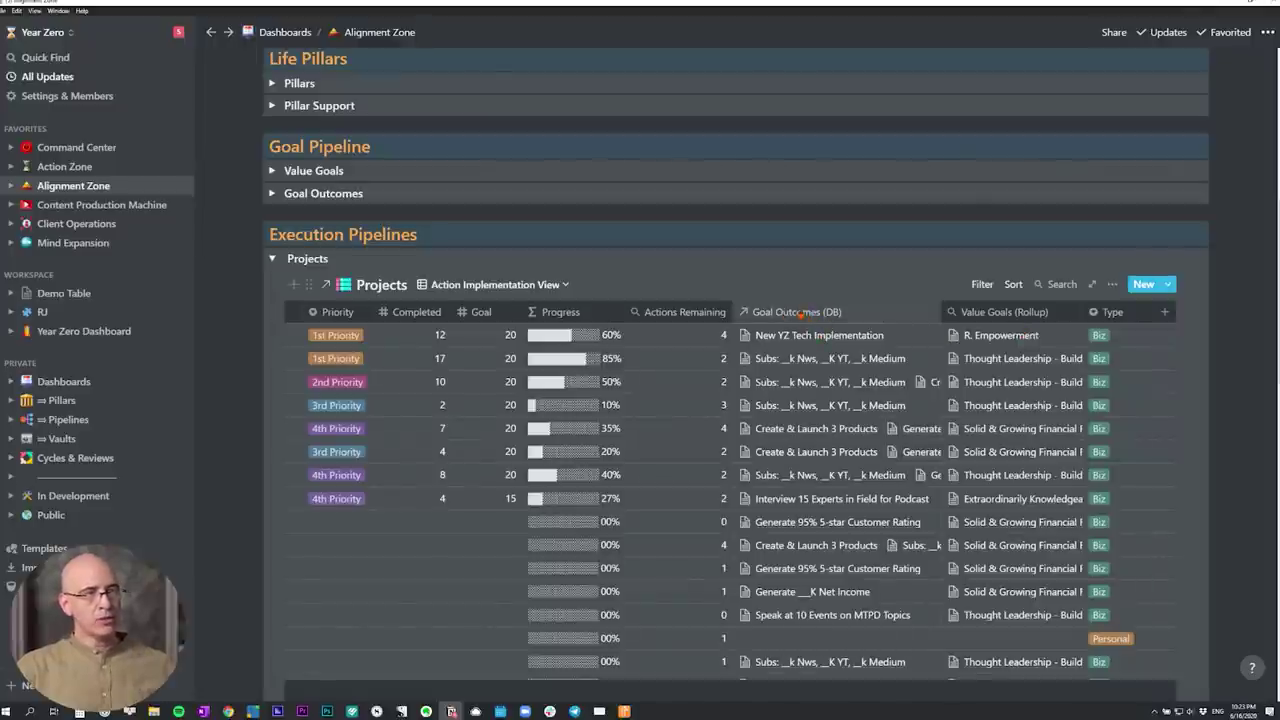
Inspect the Goal Outcomes (DB) column's relation property type and the goal outcome linked to the first project
{"action": "left_click", "coordinate": [800, 313]}
{"action": "left_click", "coordinate": [806, 388]}
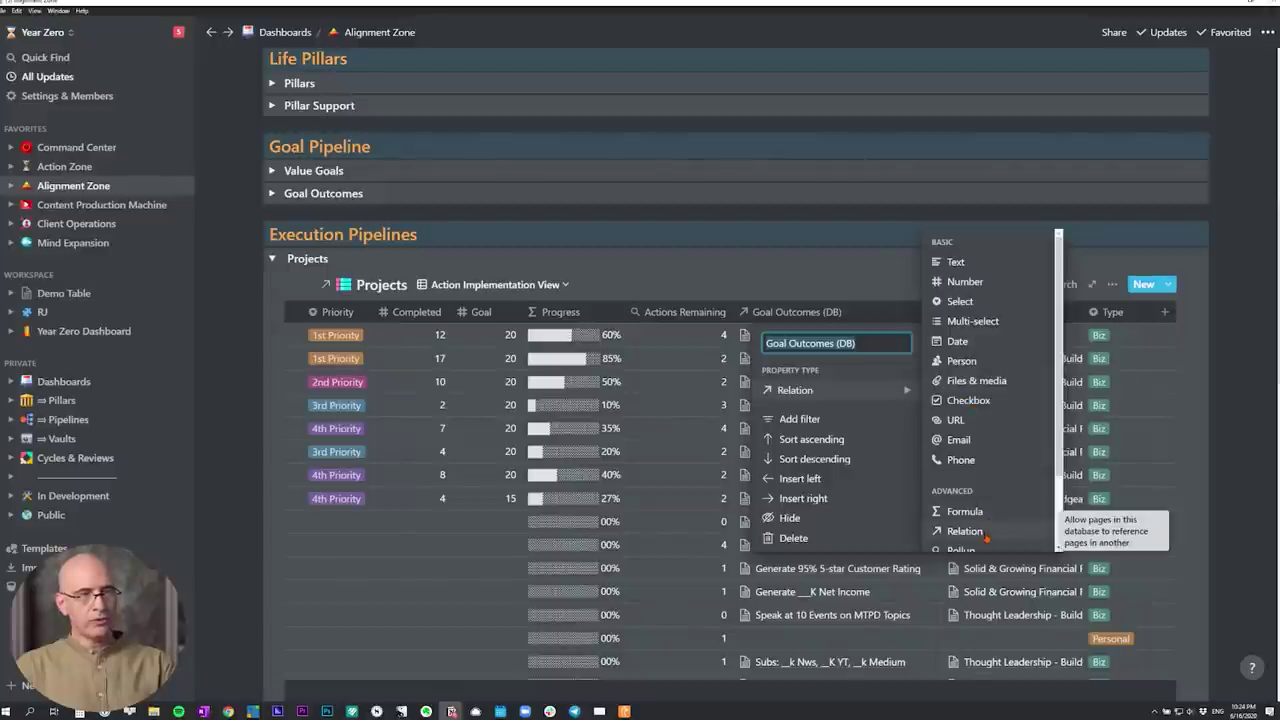
{"action": "left_click", "coordinate": [966, 531]}
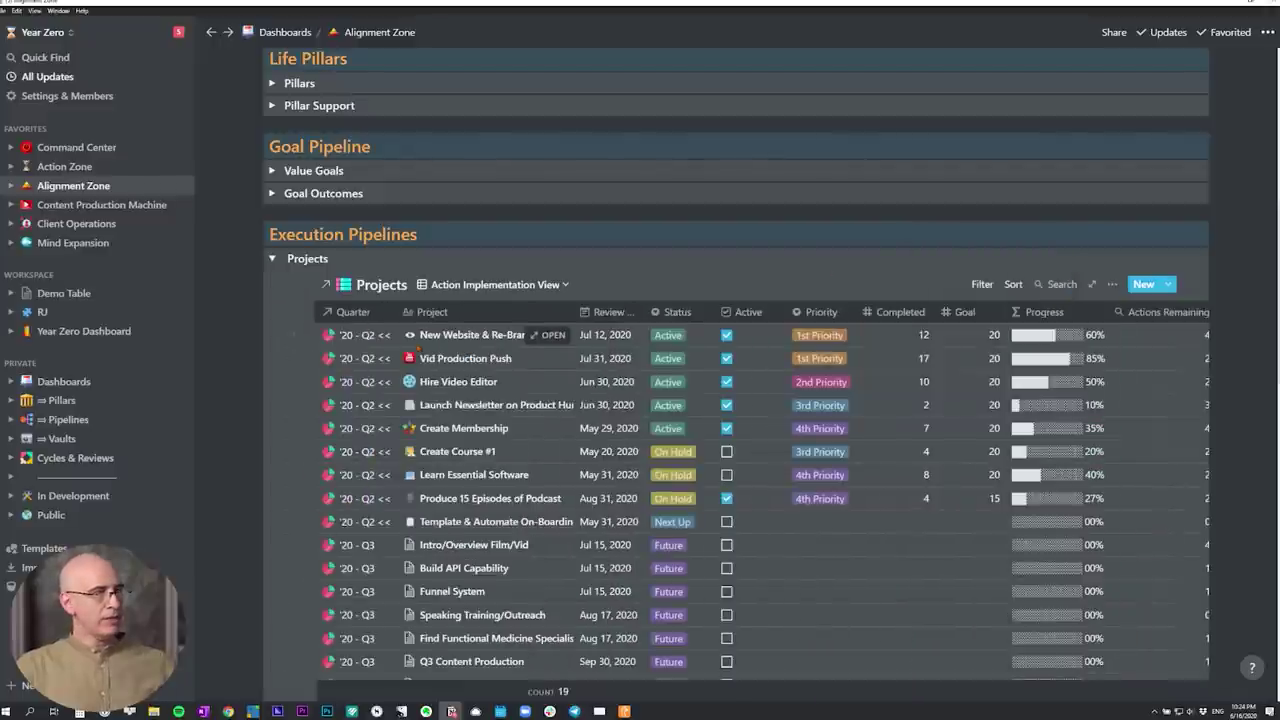
{"action": "scroll", "coordinate": [490, 340], "scroll_direction": "right", "scroll_amount": 5}
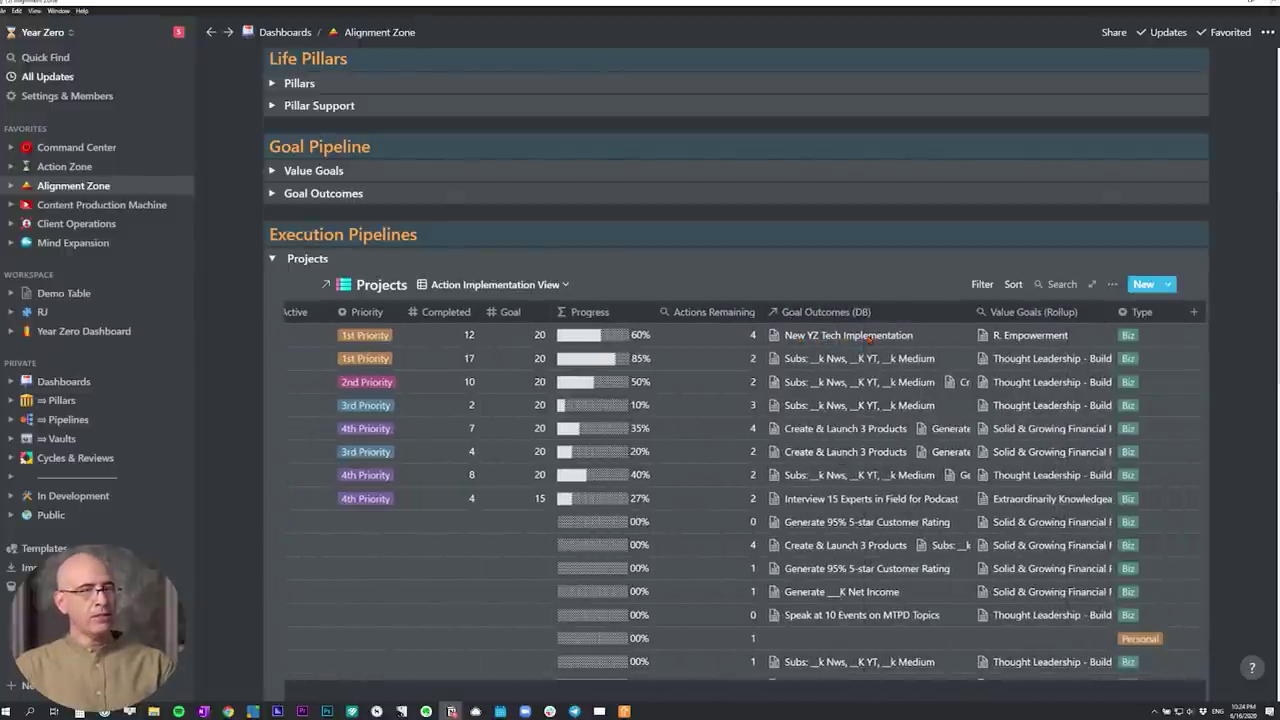
{"action": "left_click", "coordinate": [826, 312]}
{"action": "mouse_move", "coordinate": [852, 401]}
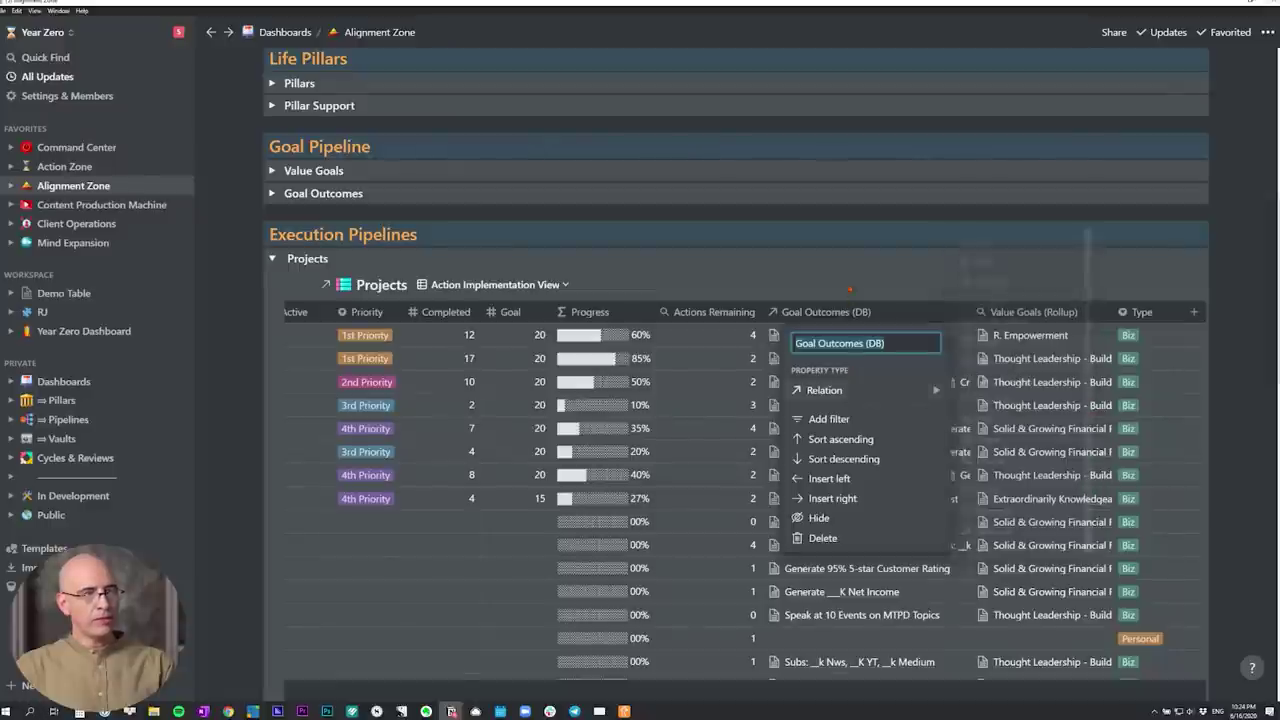
{"action": "key", "text": "Escape"}
{"action": "left_click", "coordinate": [800, 336]}
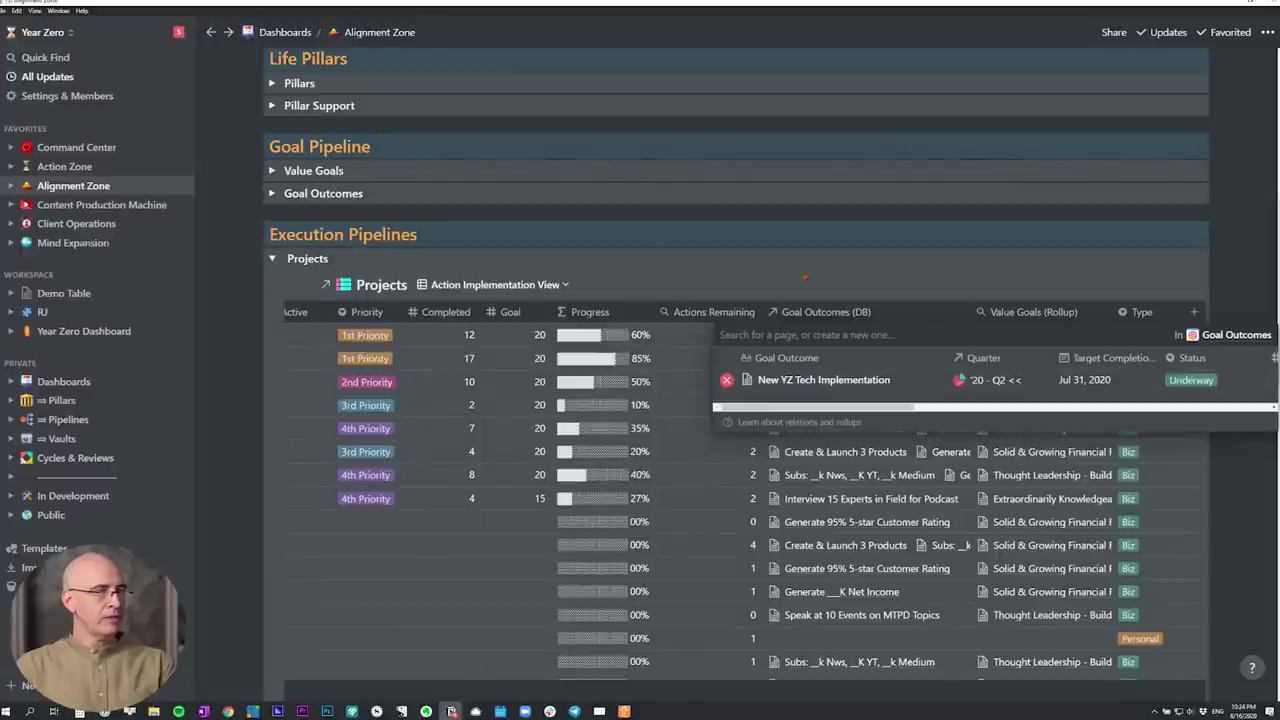
{"action": "key", "text": "Escape"}
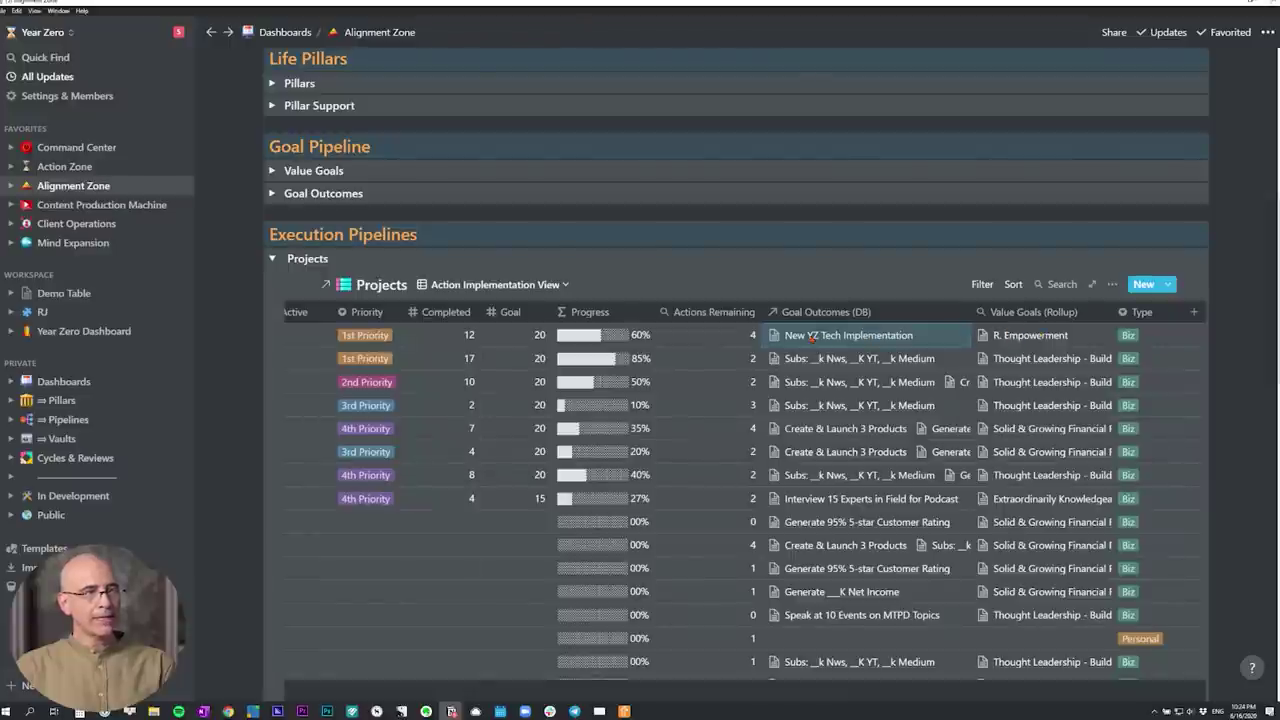
Review the relation, property and calculation behind the Value Goals (Rollup) column, and collapse the Projects section
{"action": "left_click", "coordinate": [1012, 315]}
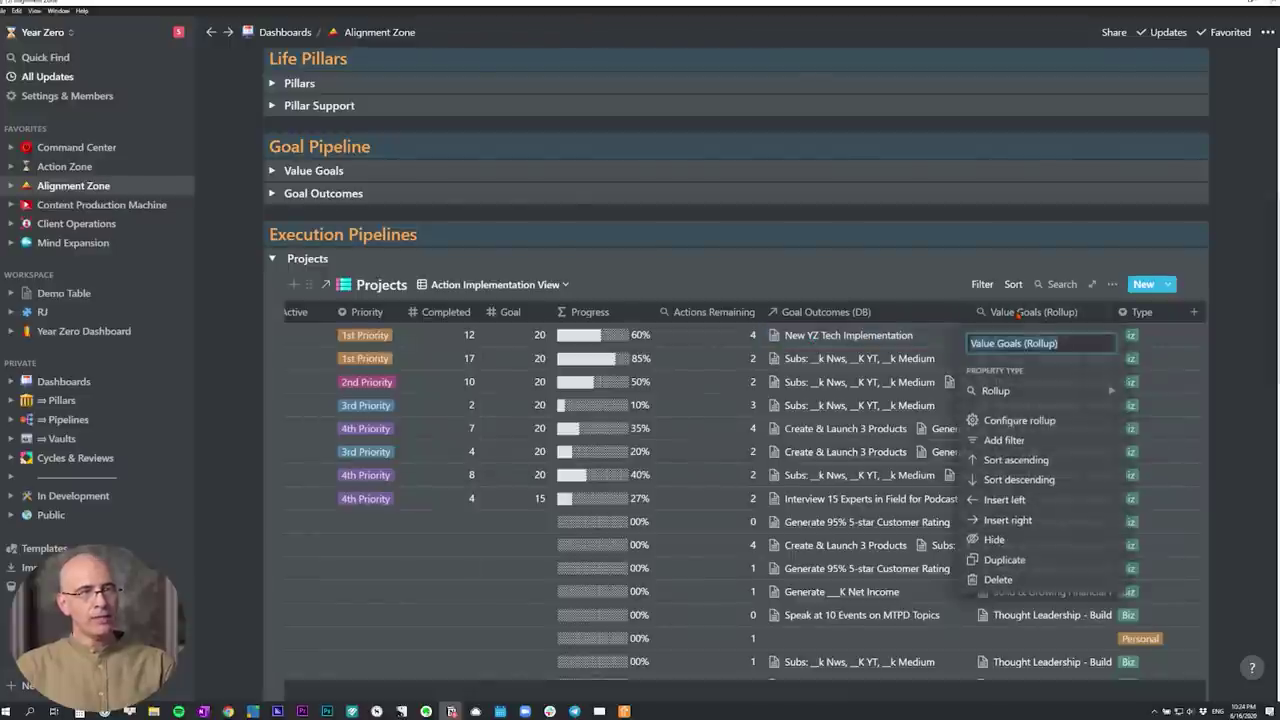
{"action": "left_click", "coordinate": [1022, 390]}
{"action": "left_click", "coordinate": [1008, 419]}
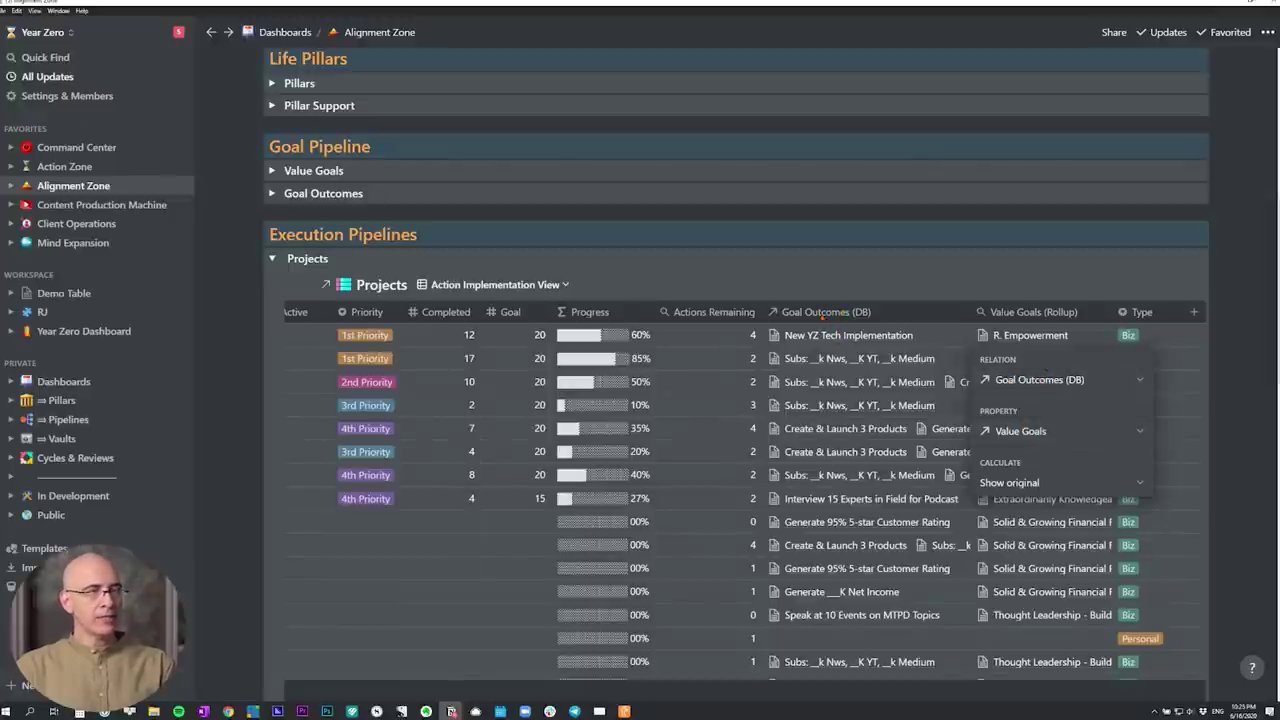
{"action": "left_click", "coordinate": [895, 281]}
{"action": "left_click", "coordinate": [271, 258]}
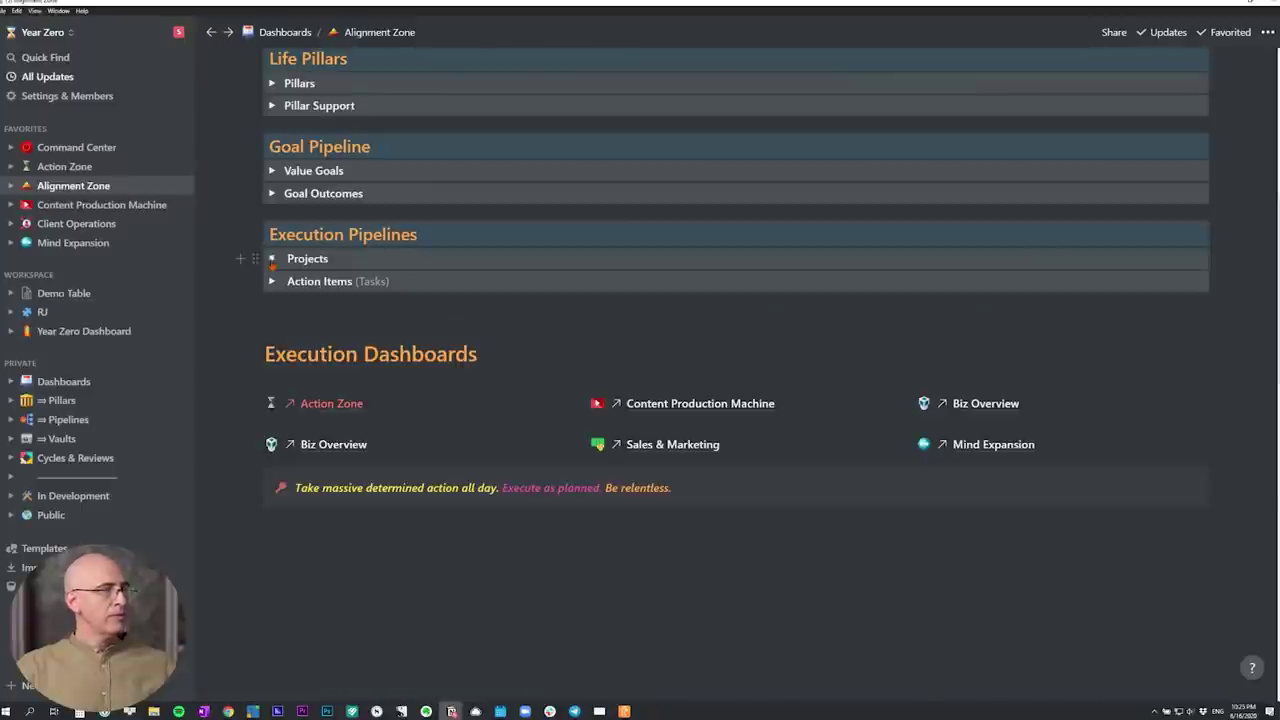
Expand Goal Outcomes and Value Goals in the Goal Pipeline and compare the columns of the two tables
{"action": "left_click", "coordinate": [271, 195]}
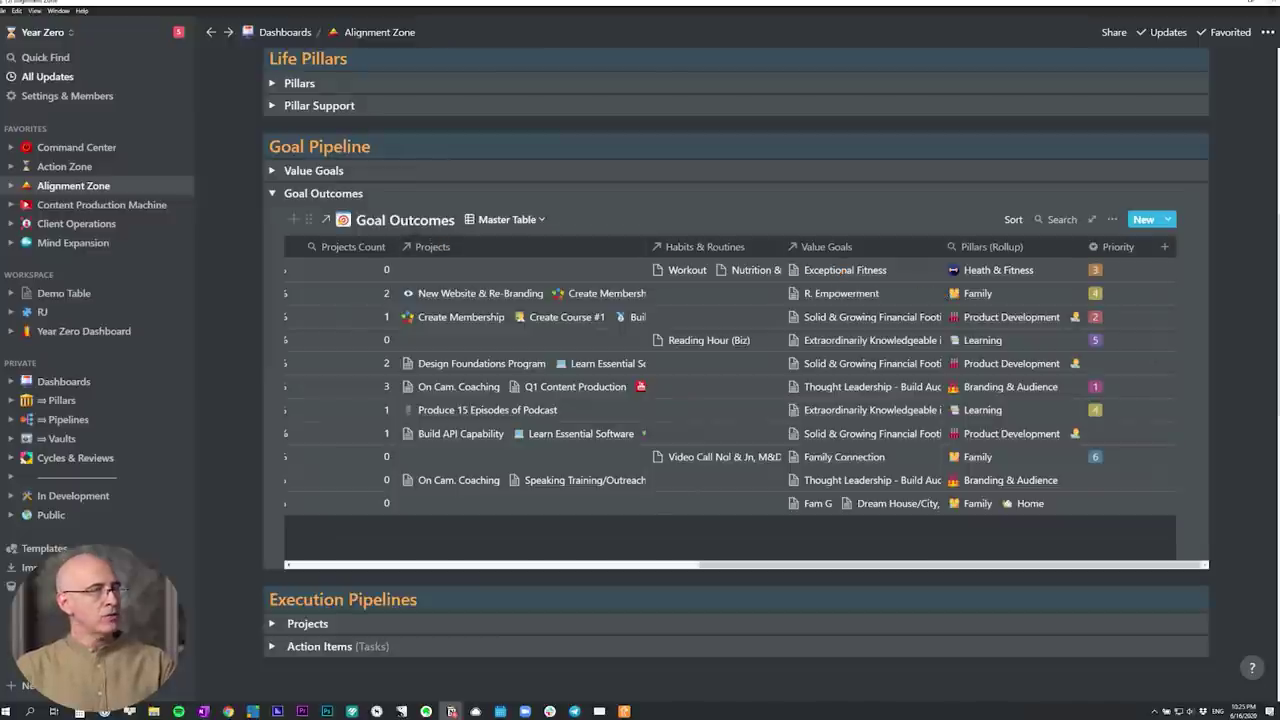
{"action": "left_click", "coordinate": [271, 170]}
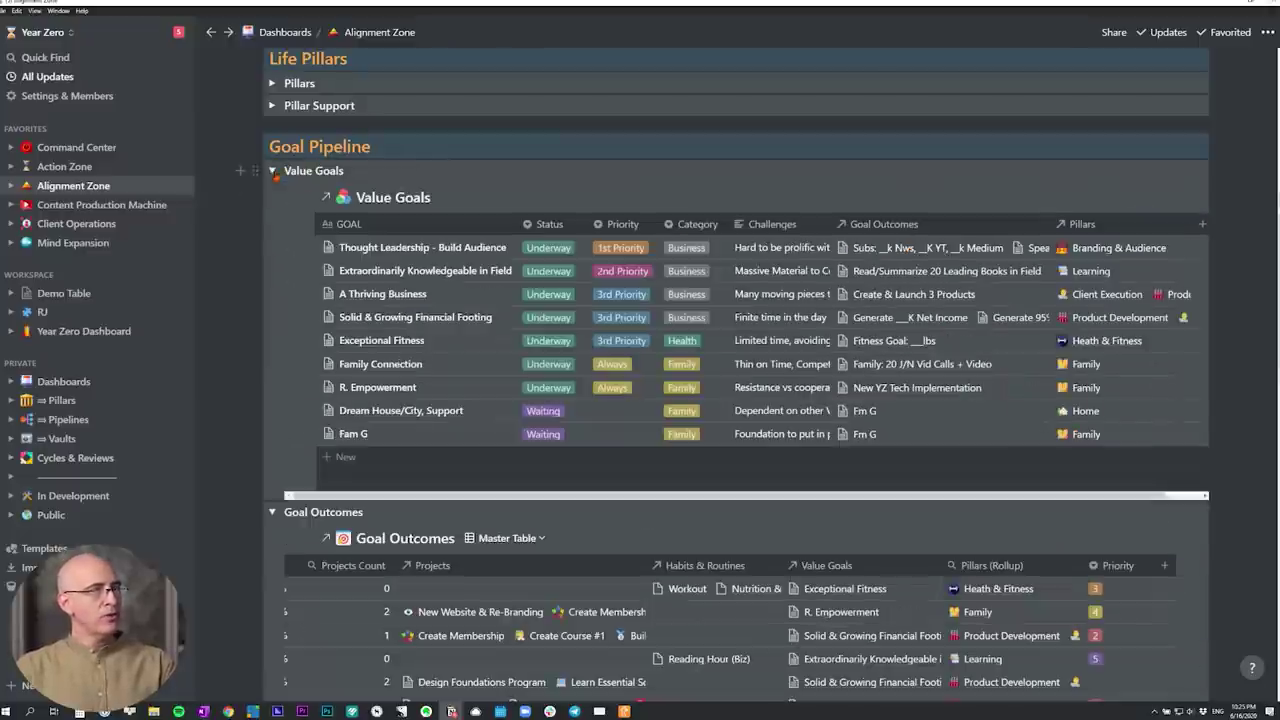
{"action": "scroll", "coordinate": [916, 118], "scroll_direction": "down", "scroll_amount": 1}
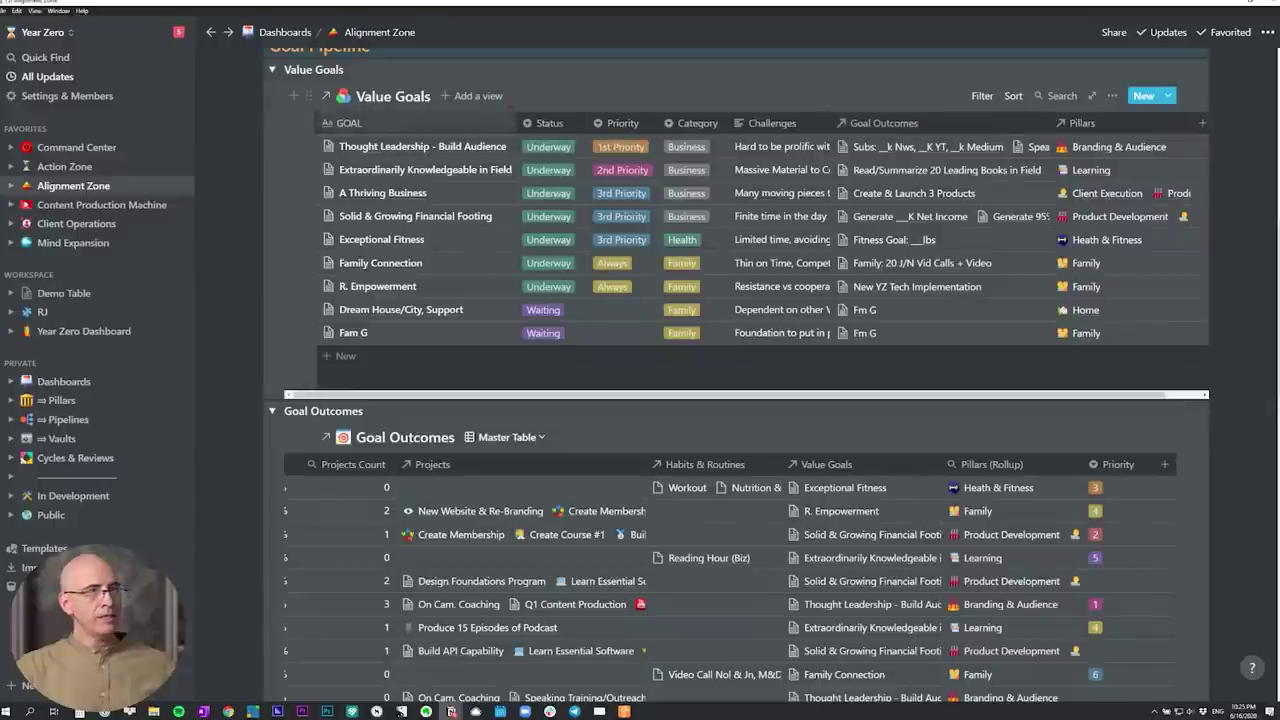
{"action": "scroll", "coordinate": [514, 512], "scroll_direction": "left", "scroll_amount": 10}
{"action": "scroll", "coordinate": [514, 512], "scroll_direction": "right", "scroll_amount": 8}
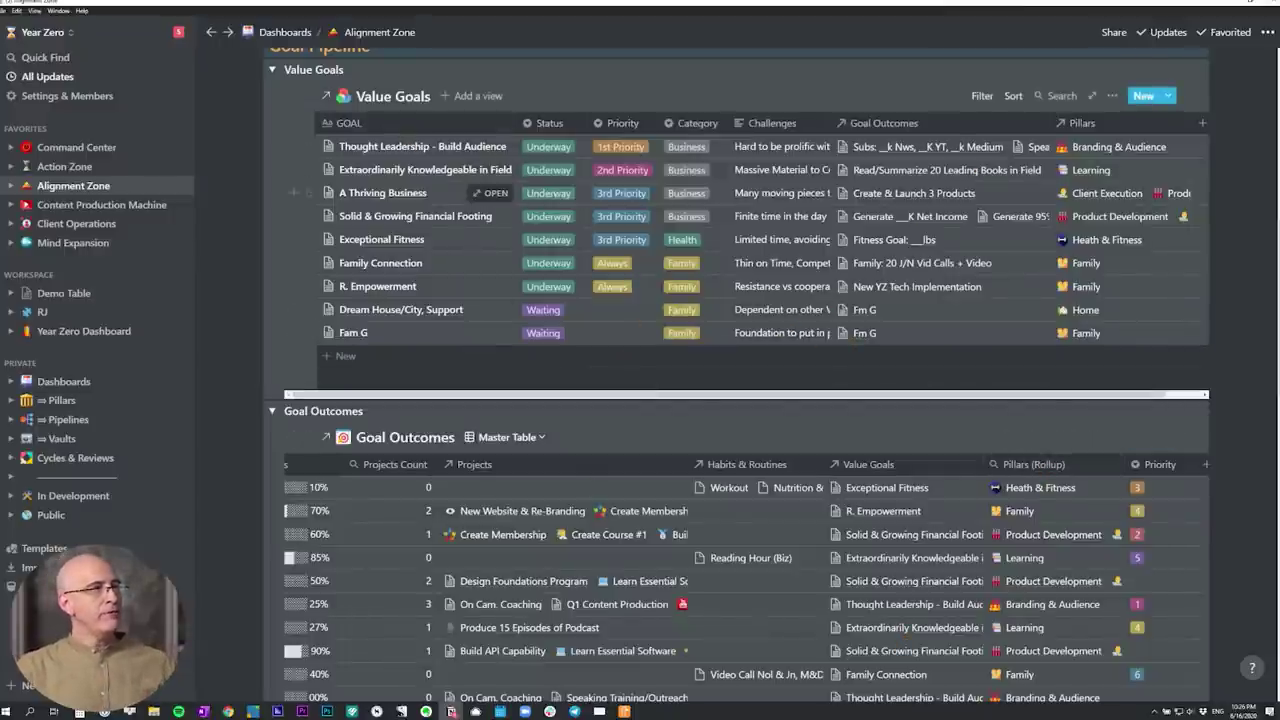
Inspect the Pillars relation in Value Goals, and the linked value goal and Pillars (Rollup) of the first Goal Outcomes row
{"action": "left_click", "coordinate": [1106, 148]}
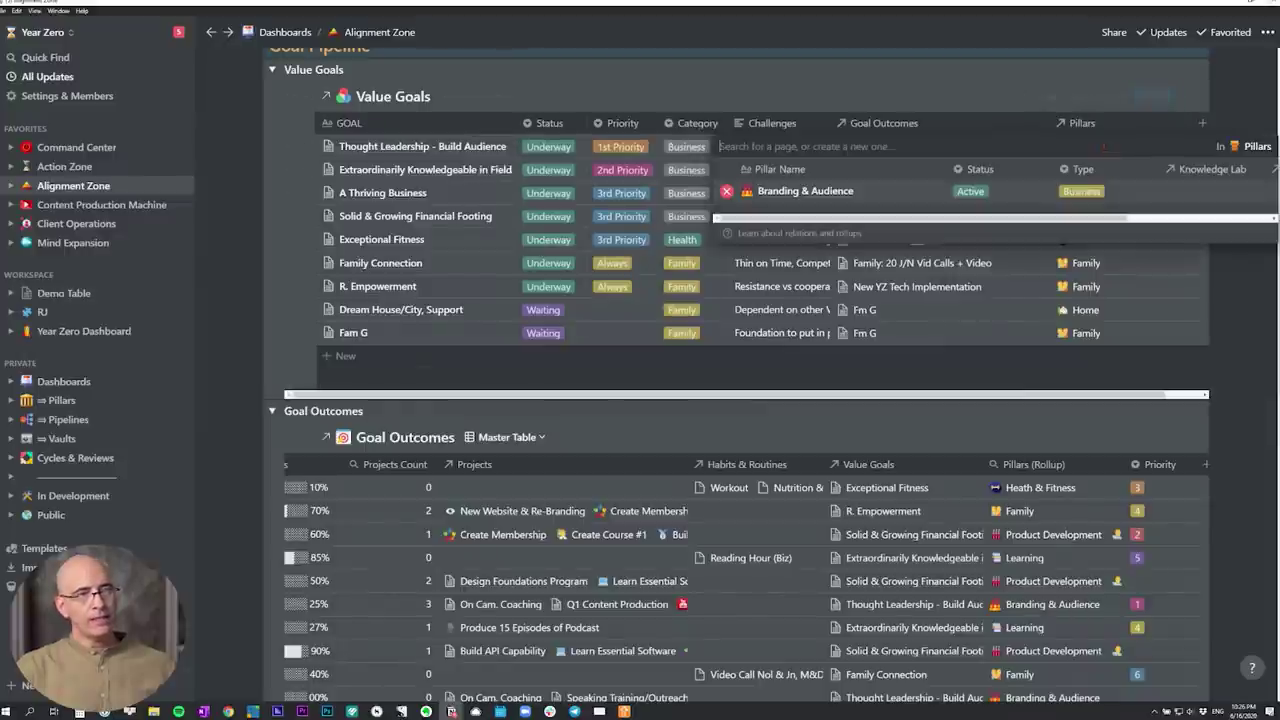
{"action": "left_click", "coordinate": [1085, 123]}
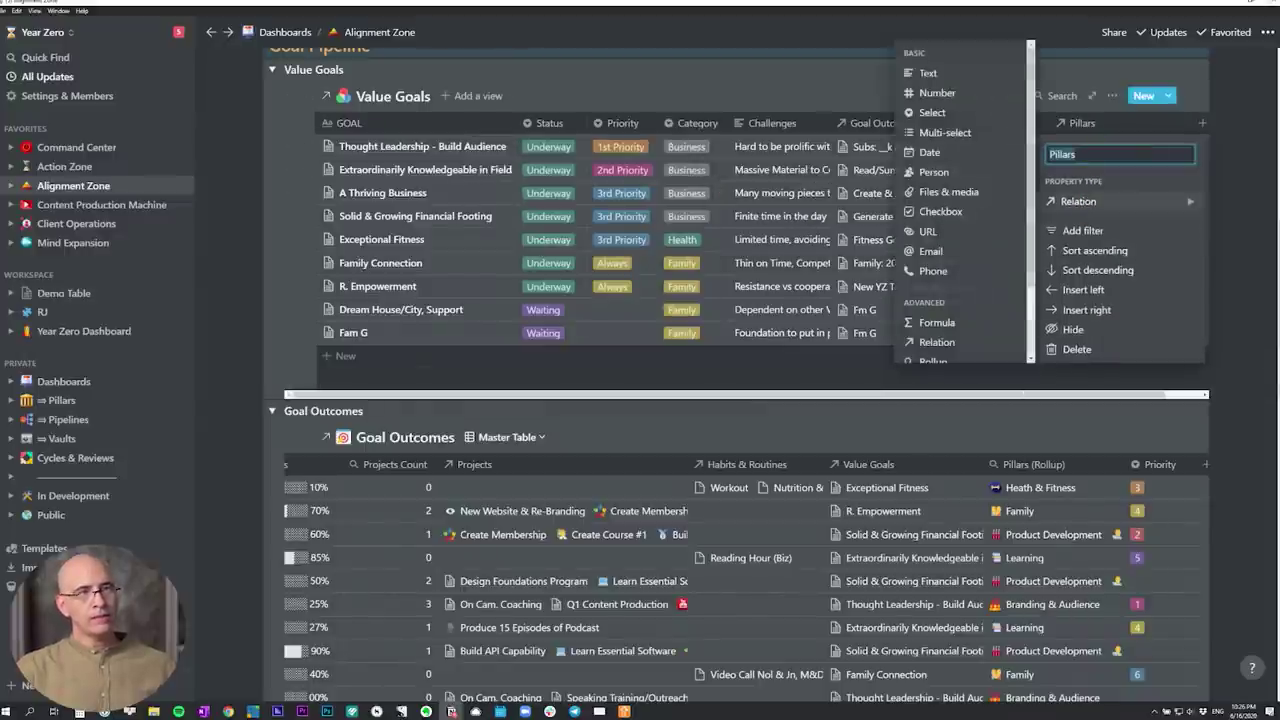
{"action": "key", "text": "Escape"}
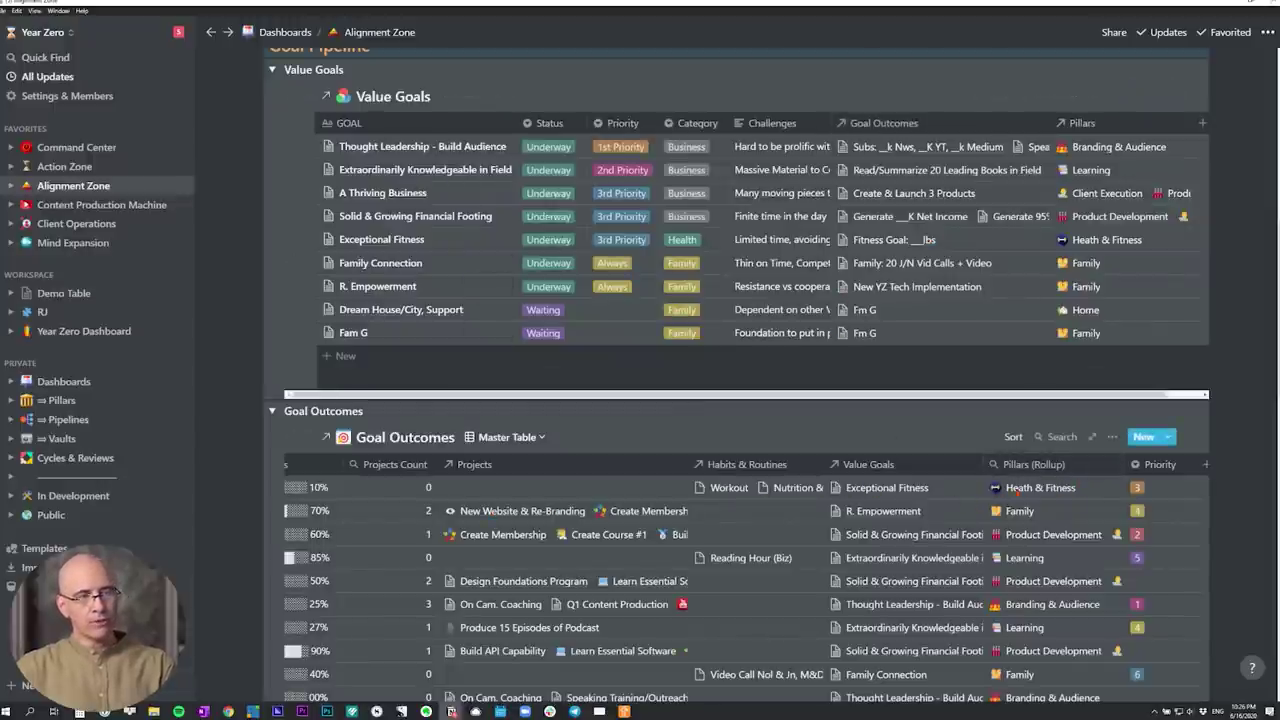
{"action": "left_click", "coordinate": [884, 488]}
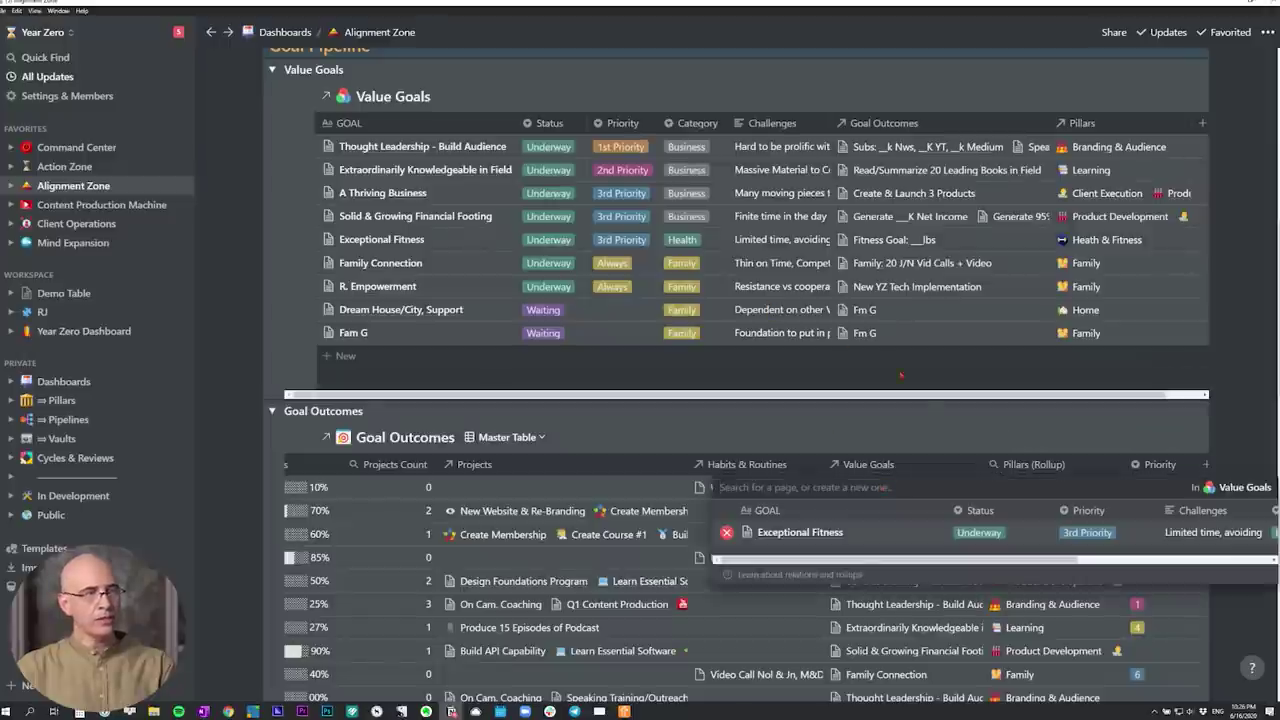
{"action": "left_click", "coordinate": [1052, 489]}
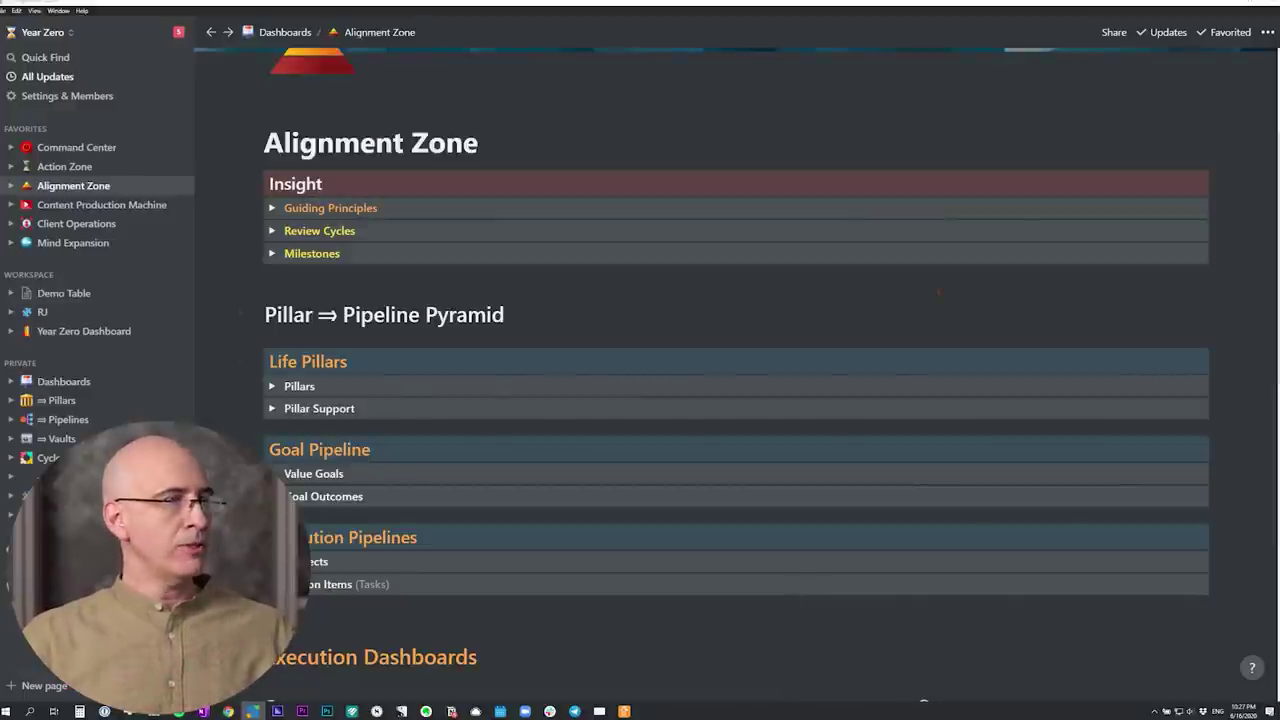
Expand Review Cycles and its Quarter & Monthly Insight section to view the Quarters and Months tables
{"action": "scroll", "coordinate": [268, 234], "scroll_direction": "up", "scroll_amount": 1}
{"action": "left_click", "coordinate": [271, 282]}
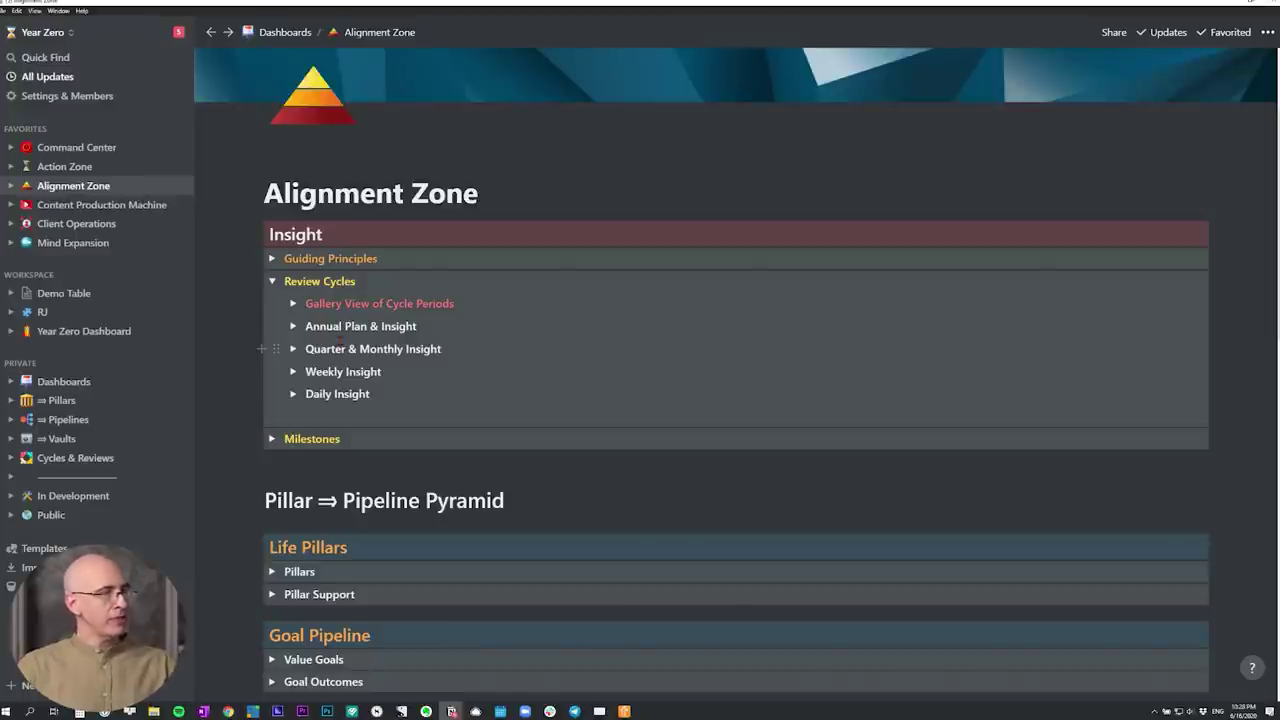
{"action": "left_click", "coordinate": [293, 348]}
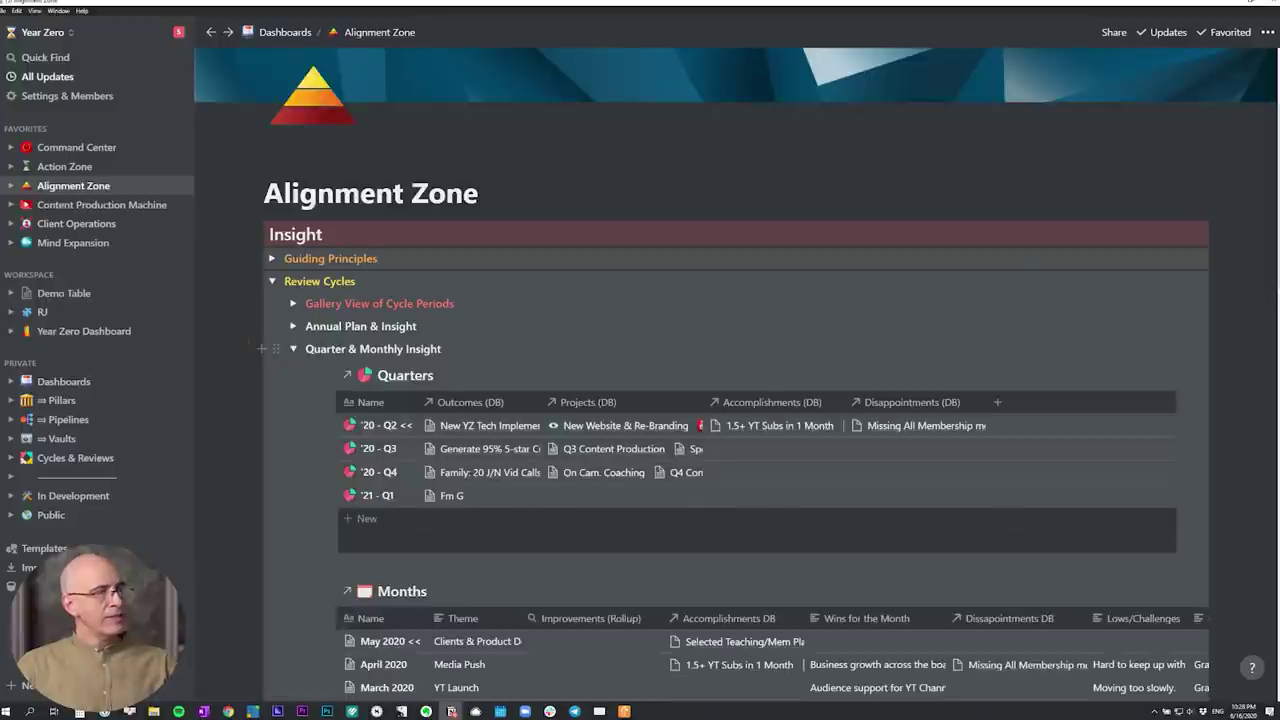
{"action": "scroll", "coordinate": [700, 400], "scroll_direction": "down", "scroll_amount": 2}
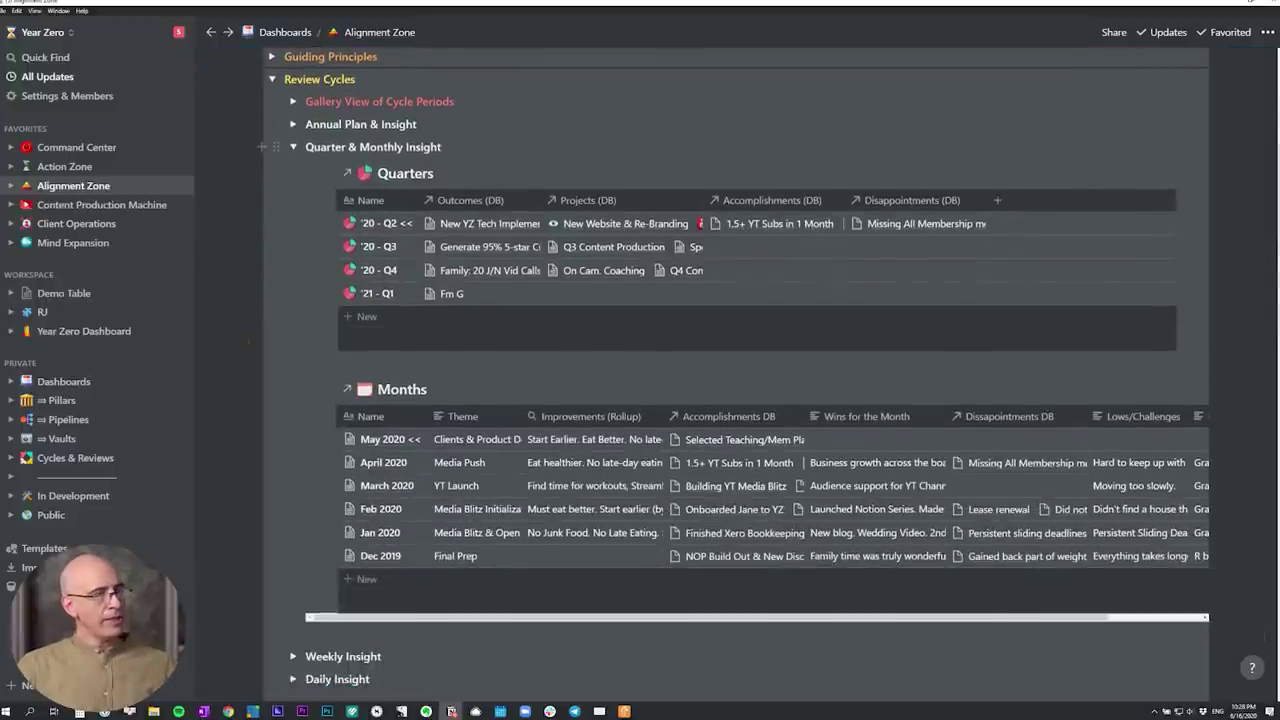
Open the April 2020 page from the Months table and review its relation and weekly rollup properties
{"action": "left_click", "coordinate": [383, 462]}
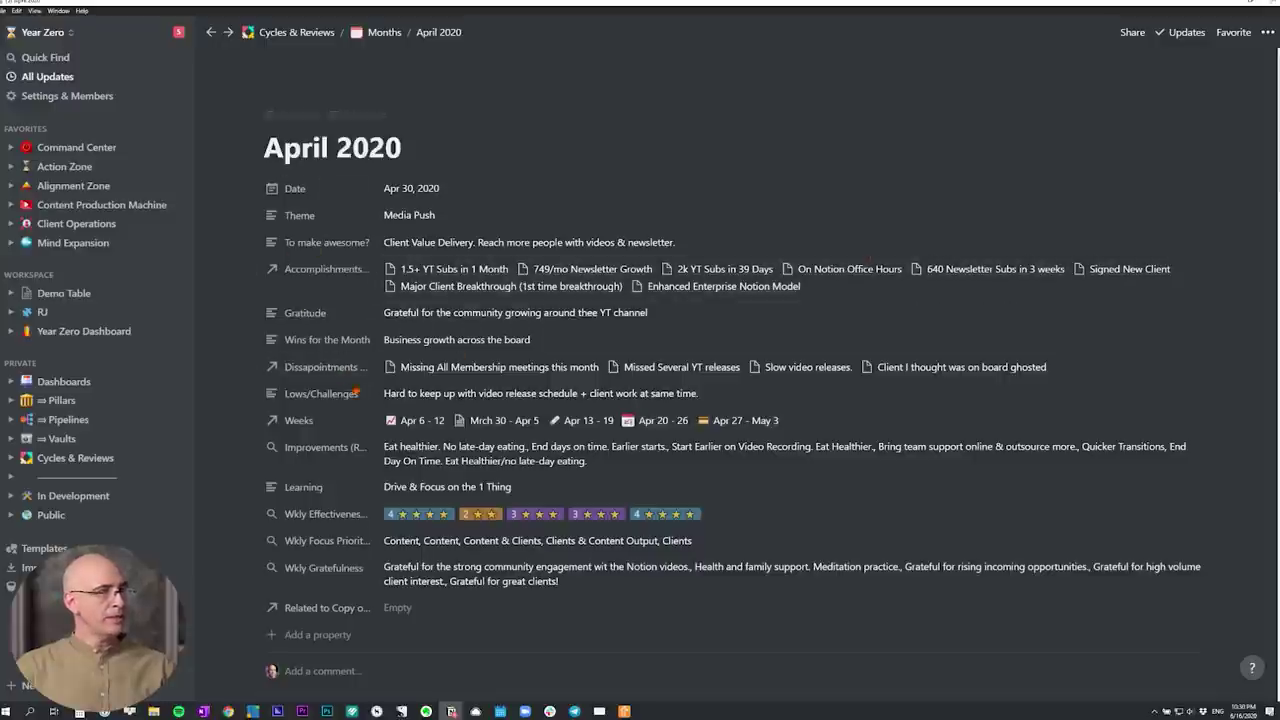
{"action": "scroll", "coordinate": [430, 368], "scroll_direction": "down", "scroll_amount": 1}
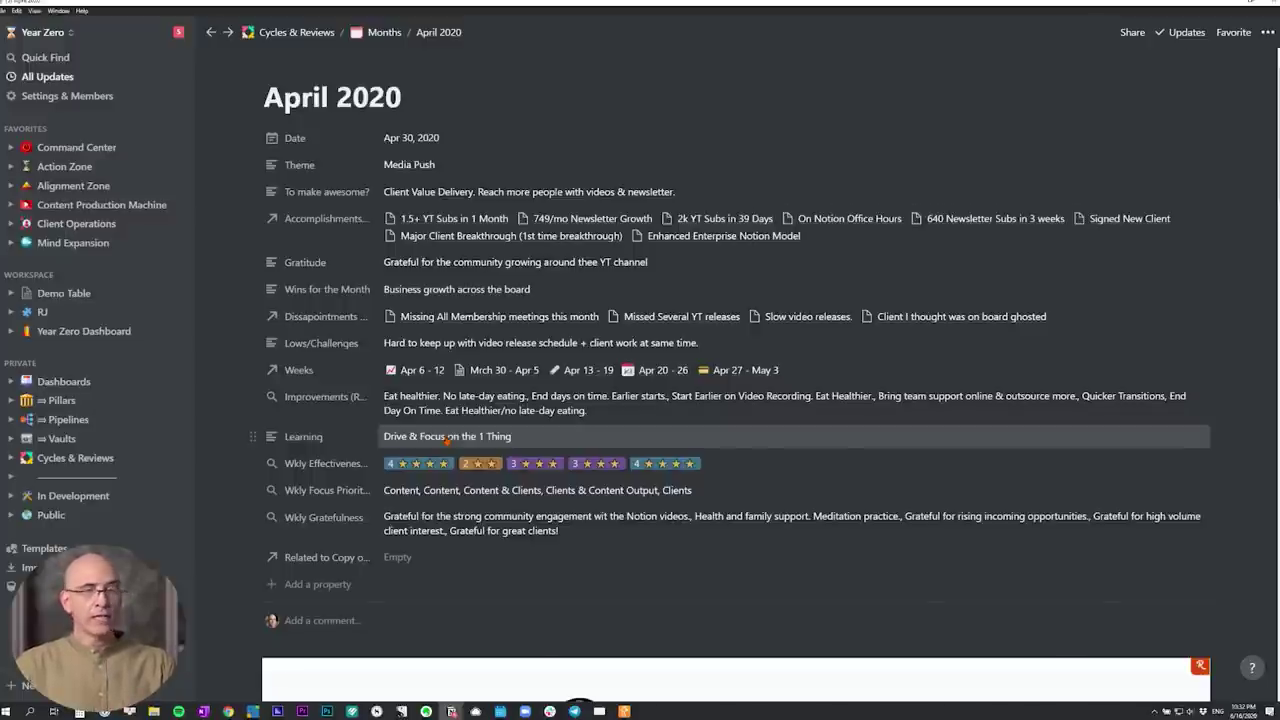
{"action": "scroll", "coordinate": [447, 440], "scroll_direction": "down", "scroll_amount": 1}
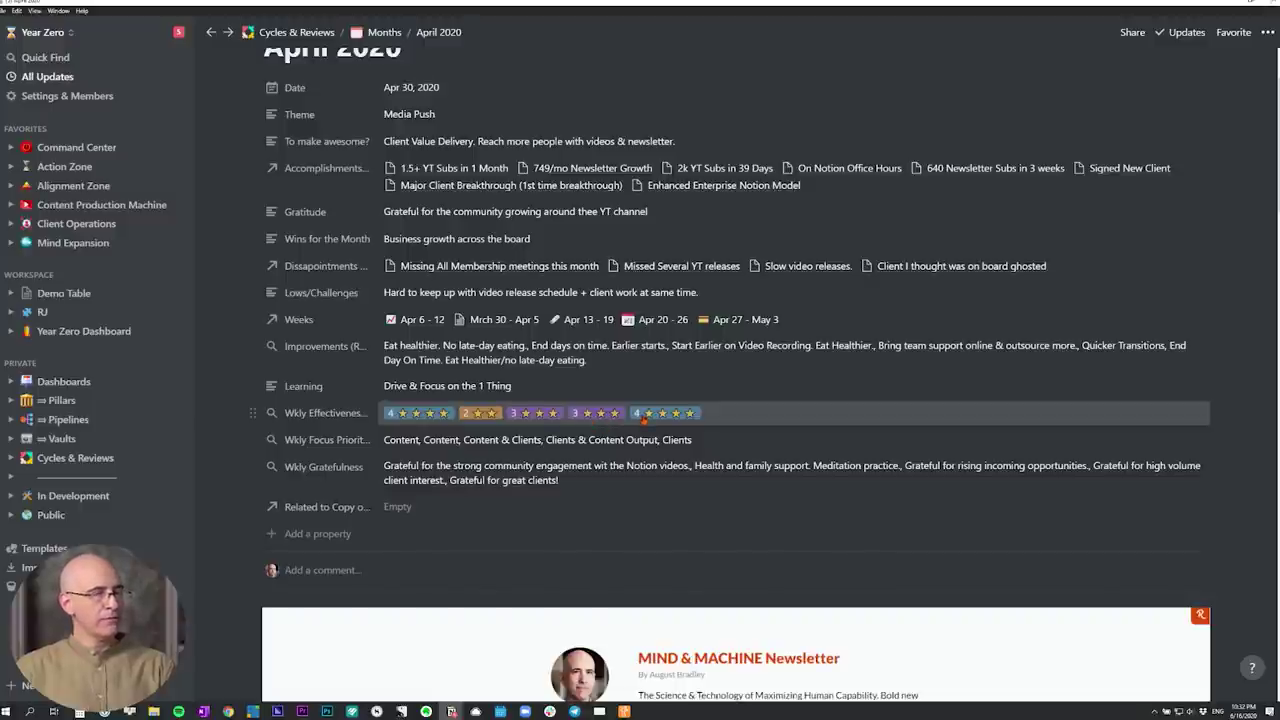
{"action": "scroll", "coordinate": [643, 421], "scroll_direction": "down", "scroll_amount": 1}
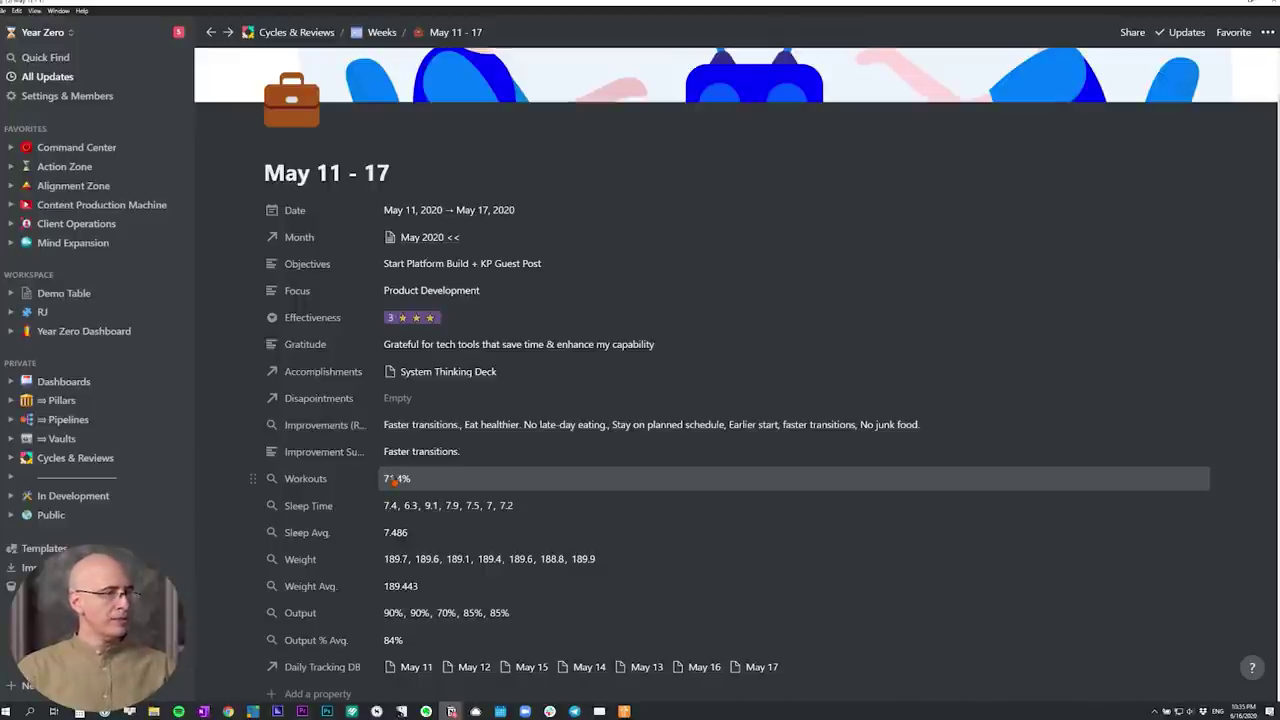
Examine the Workouts rollup on the May 11 - 17 page and try the Show original and Count all calculations
{"action": "left_click", "coordinate": [388, 480]}
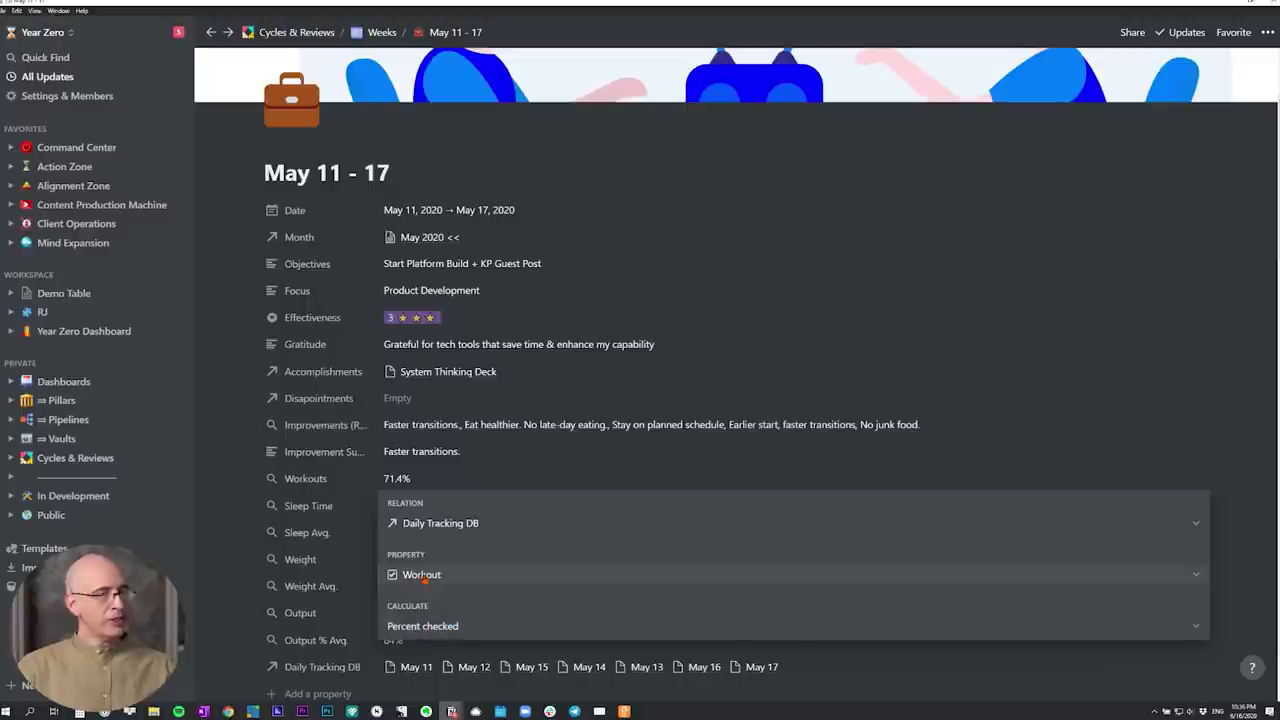
{"action": "left_click", "coordinate": [765, 626]}
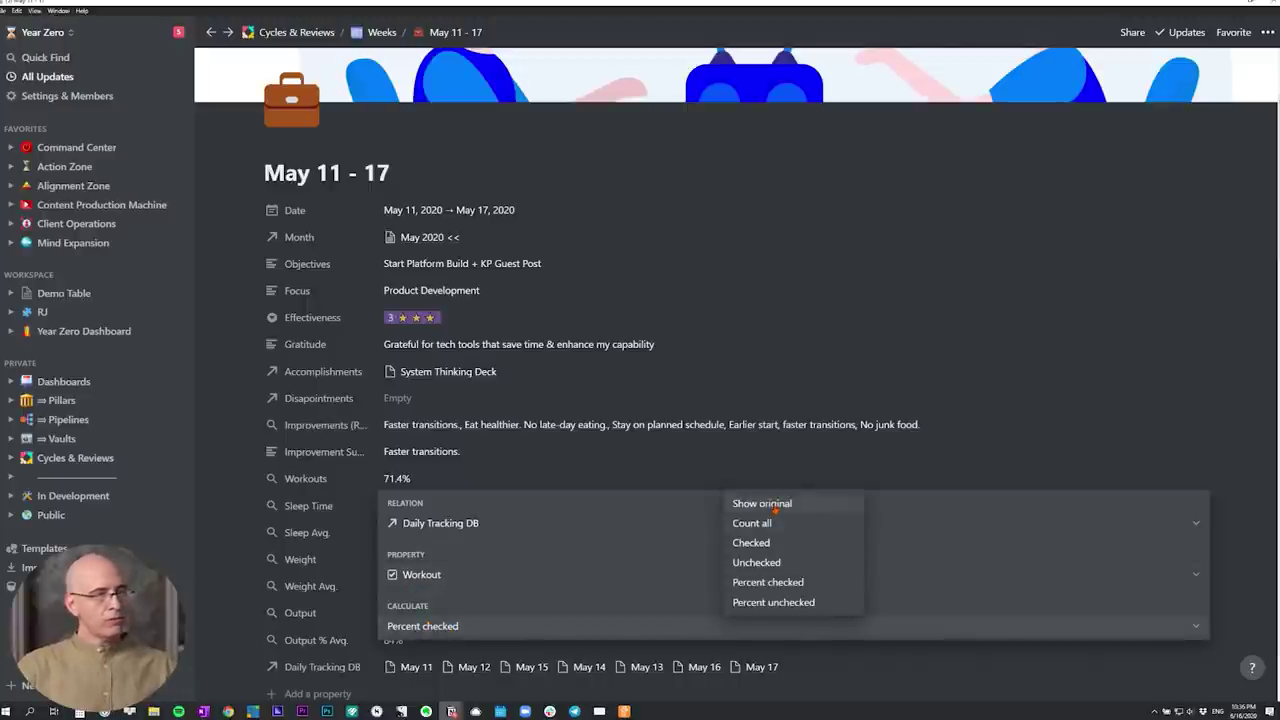
{"action": "left_click", "coordinate": [775, 505]}
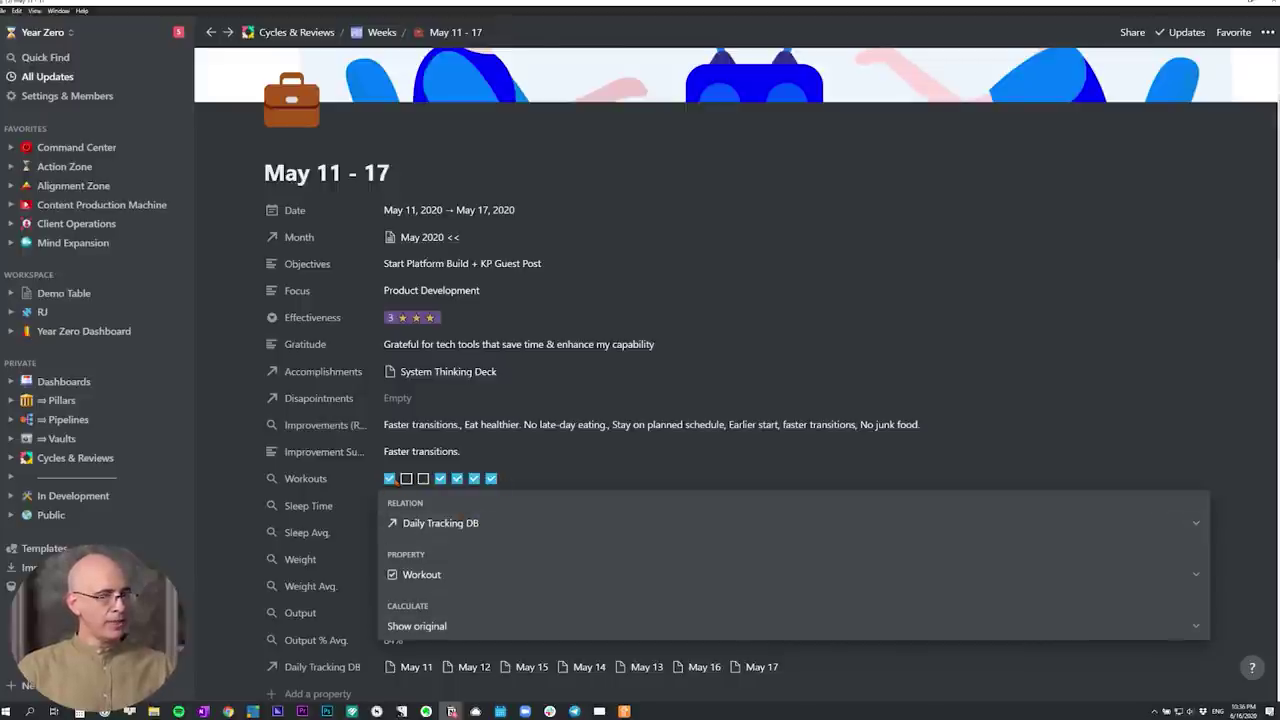
{"action": "left_click", "coordinate": [418, 628]}
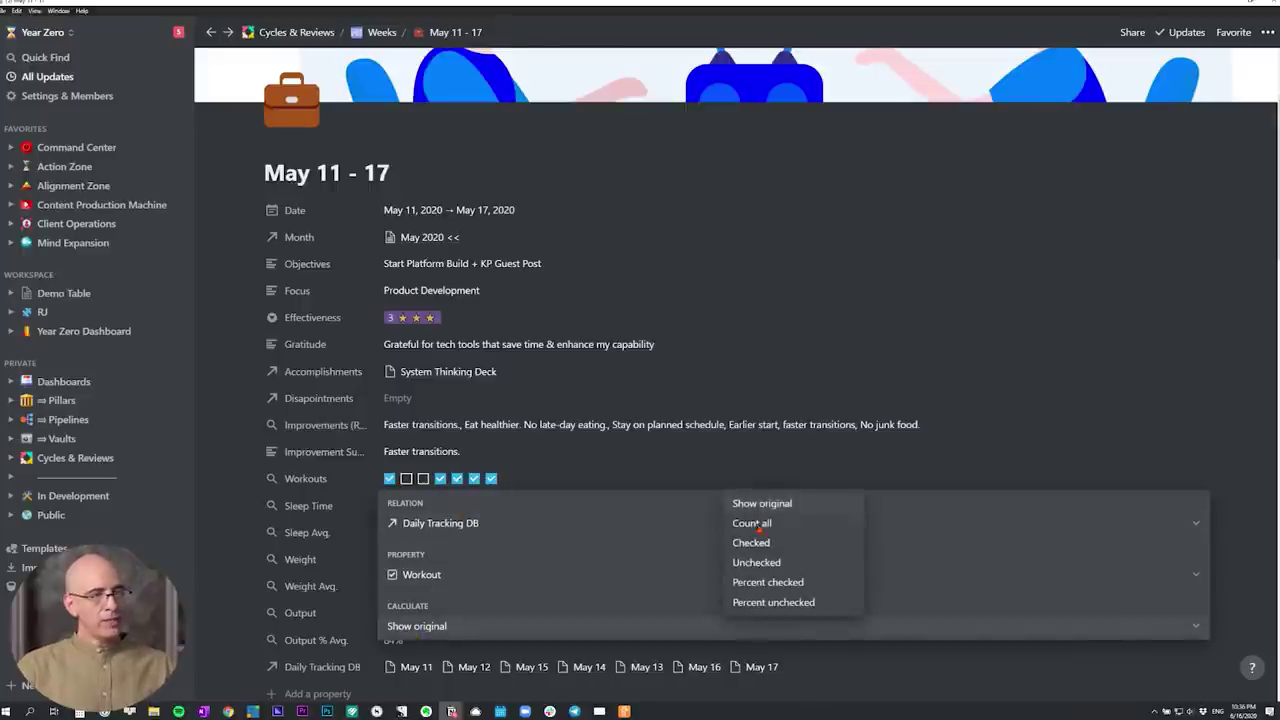
{"action": "left_click", "coordinate": [763, 527]}
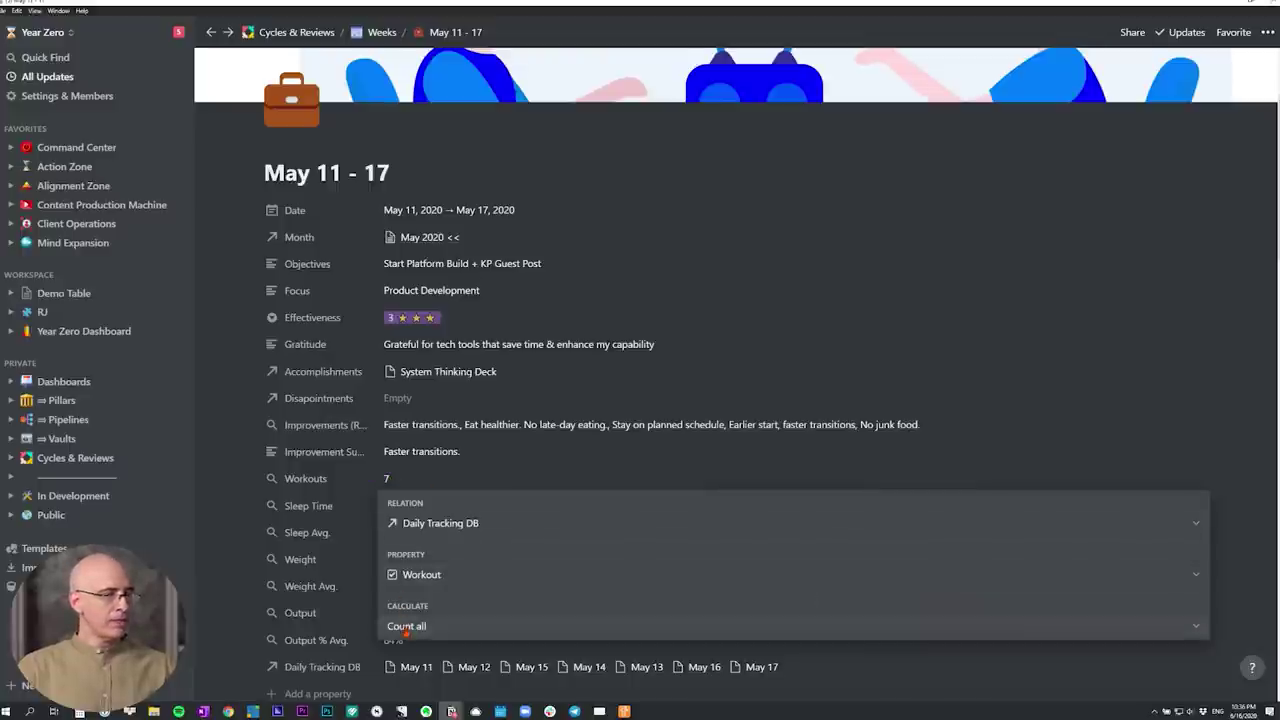
Try the Checked and Unchecked calculations on the Workouts rollup
{"action": "left_click", "coordinate": [418, 627]}
{"action": "left_click", "coordinate": [750, 543]}
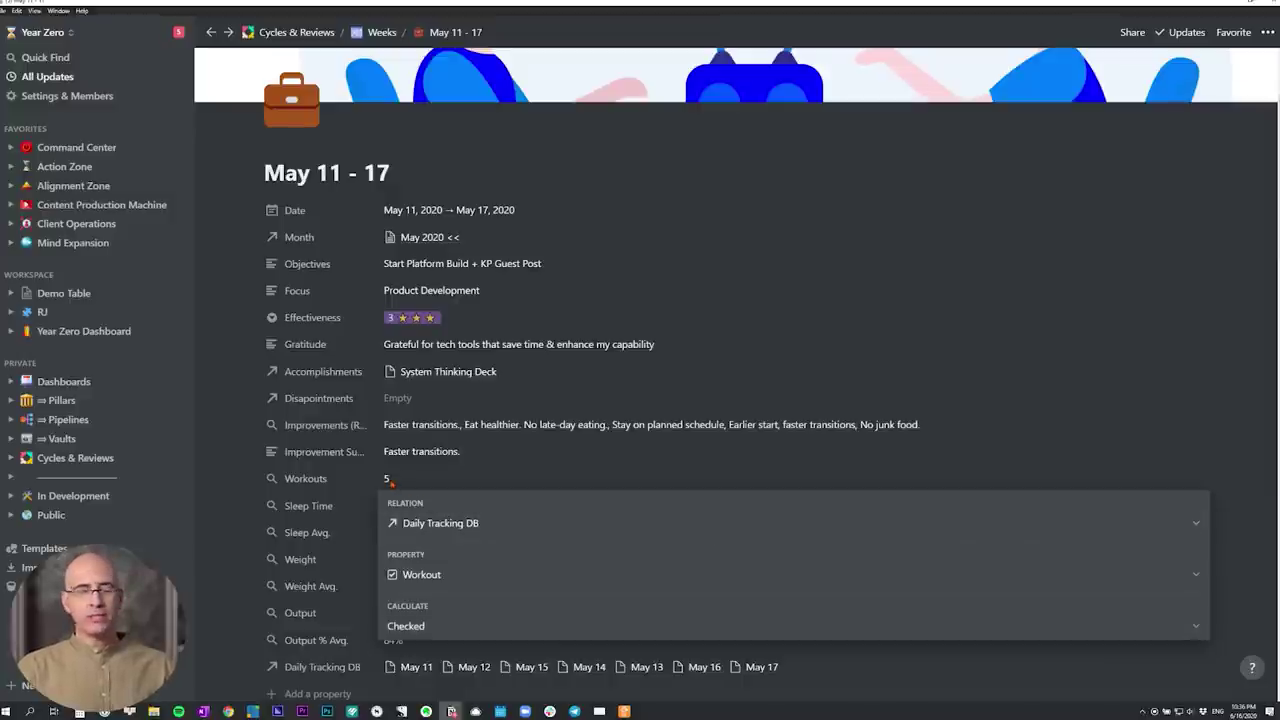
{"action": "left_click", "coordinate": [760, 626]}
{"action": "left_click", "coordinate": [769, 568]}
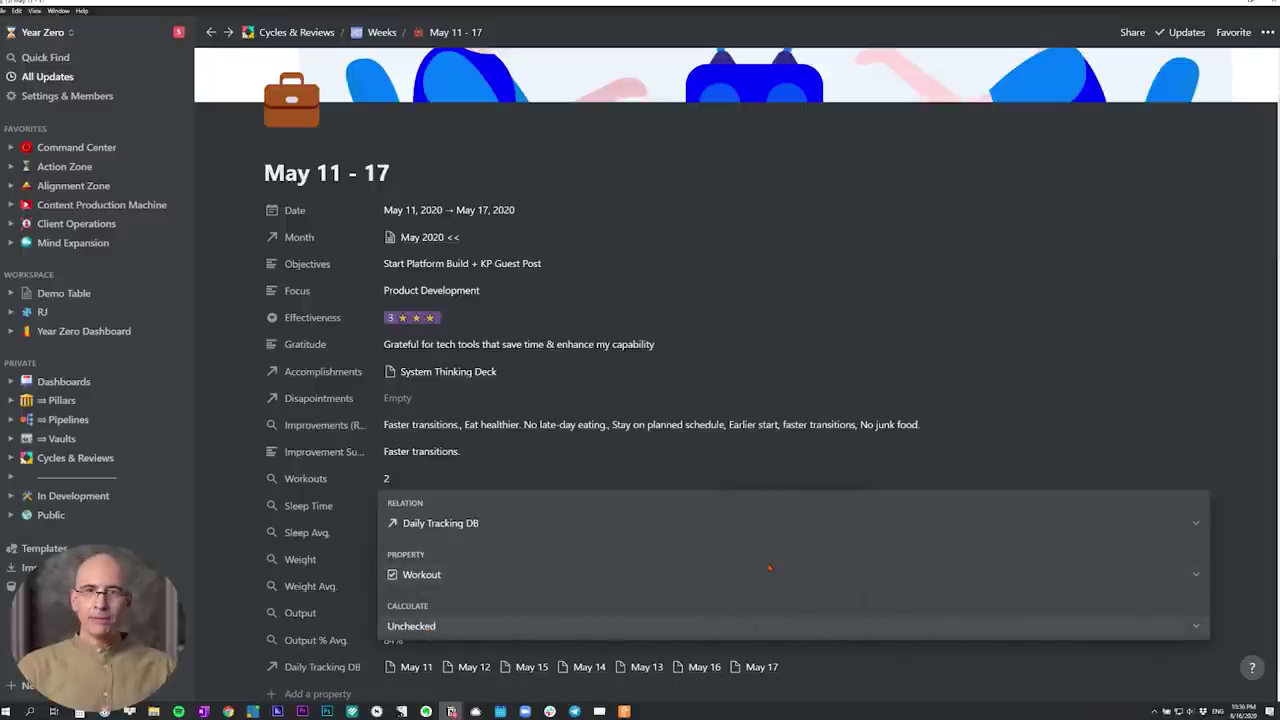
Set the Workouts rollup's calculation to Percent checked and close its settings
{"action": "left_click", "coordinate": [770, 626]}
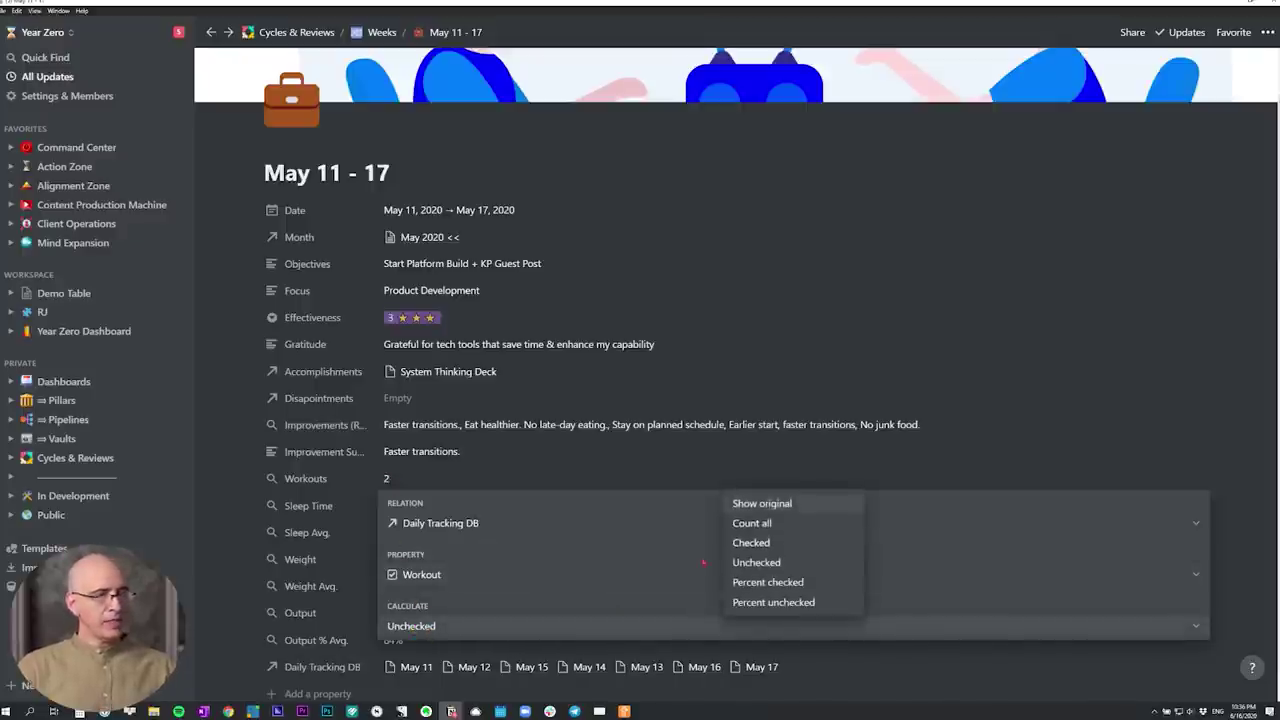
{"action": "left_click", "coordinate": [786, 583]}
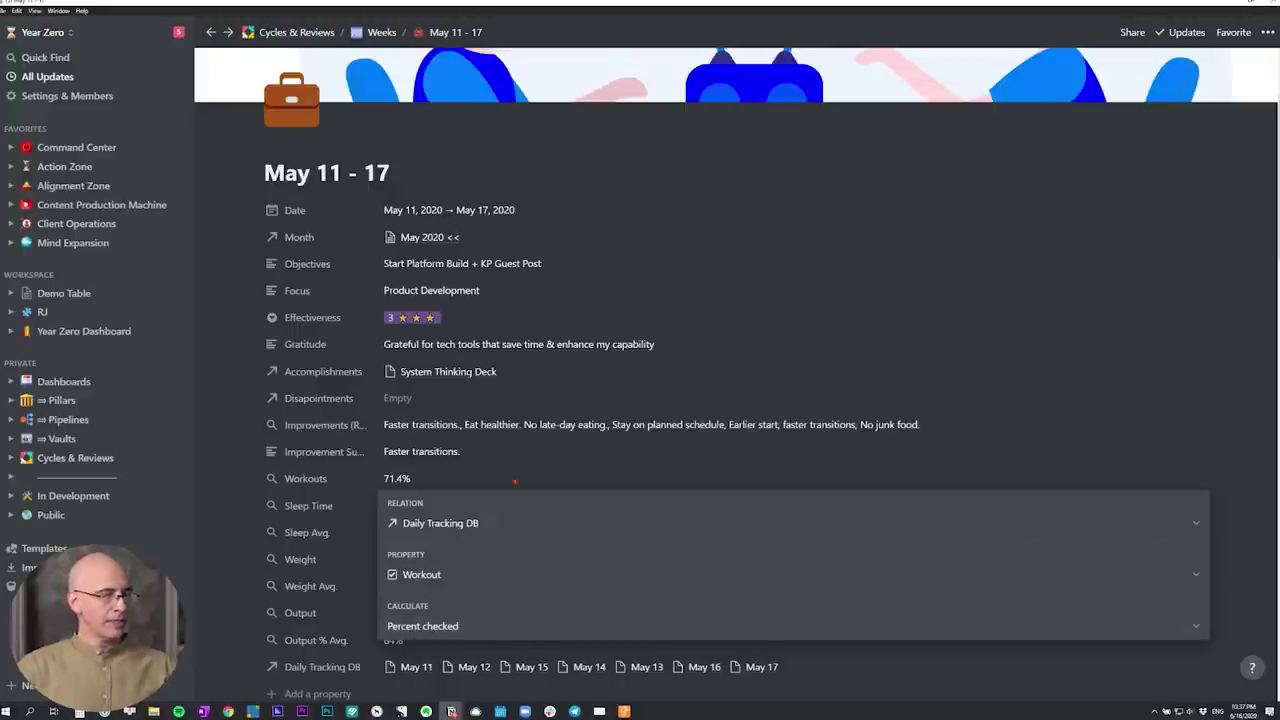
{"action": "left_click", "coordinate": [514, 481]}
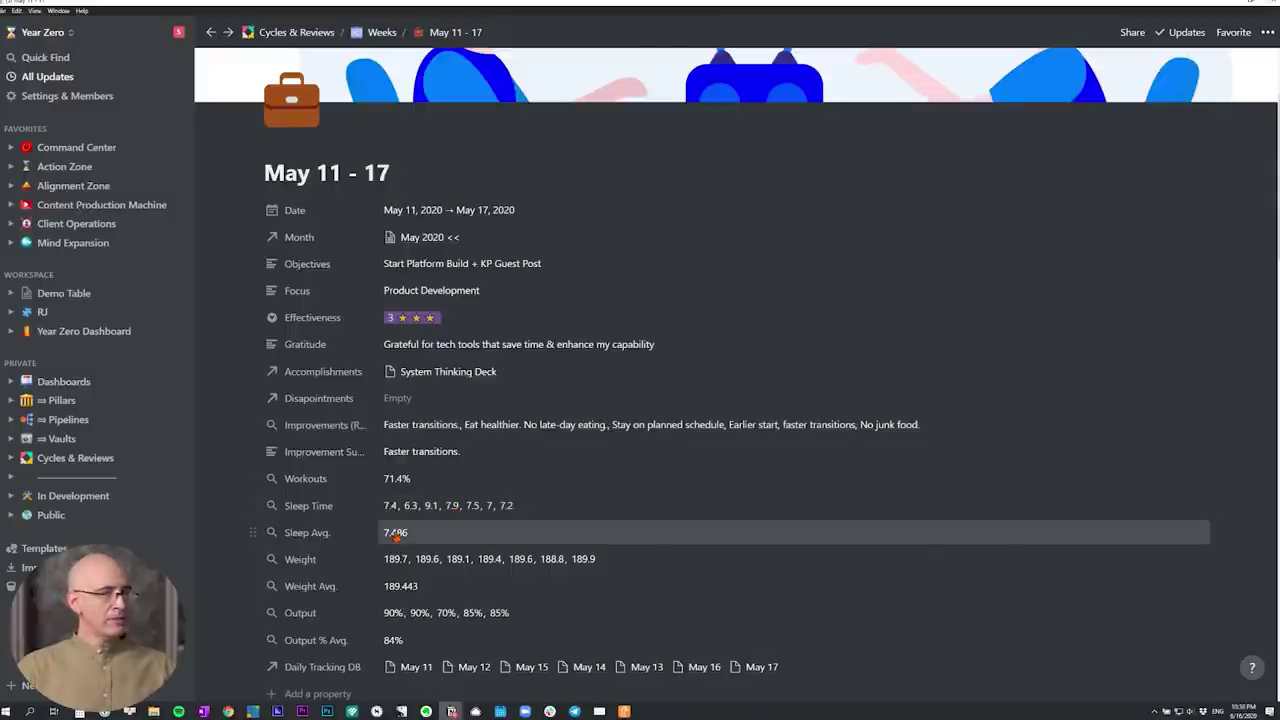
Review the Sleep Avg. rollup's relation, property and calculation options, keeping Average selected
{"action": "left_click", "coordinate": [395, 533]}
{"action": "left_click", "coordinate": [405, 530]}
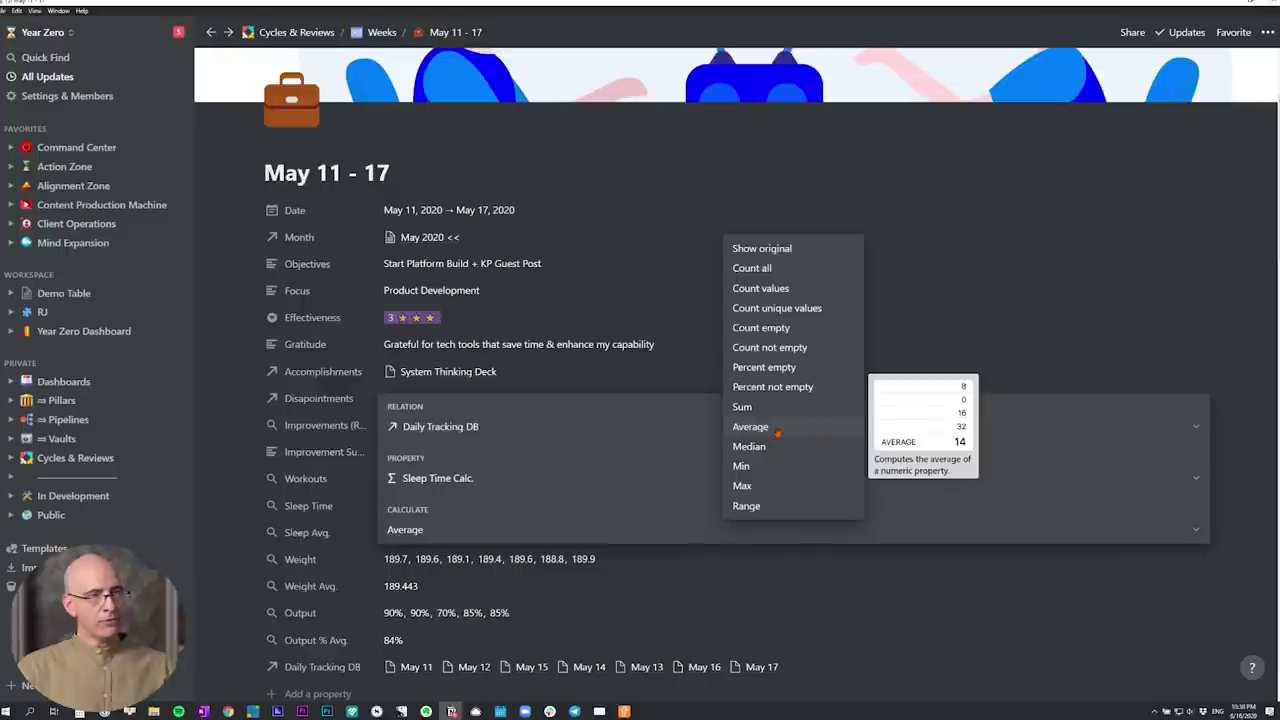
{"action": "left_click", "coordinate": [750, 426]}
{"action": "key", "text": "Escape"}
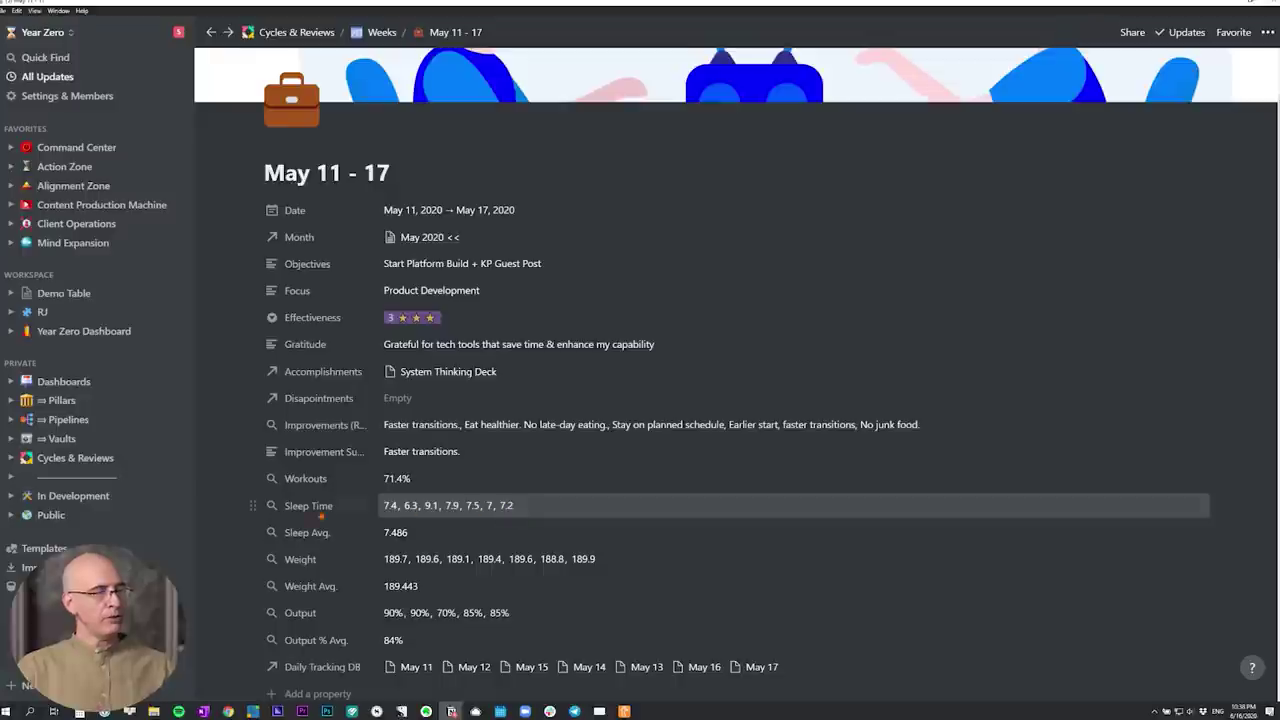
Try the Range calculation on the Sleep Time rollup and return it to Show original
{"action": "left_click", "coordinate": [426, 507]}
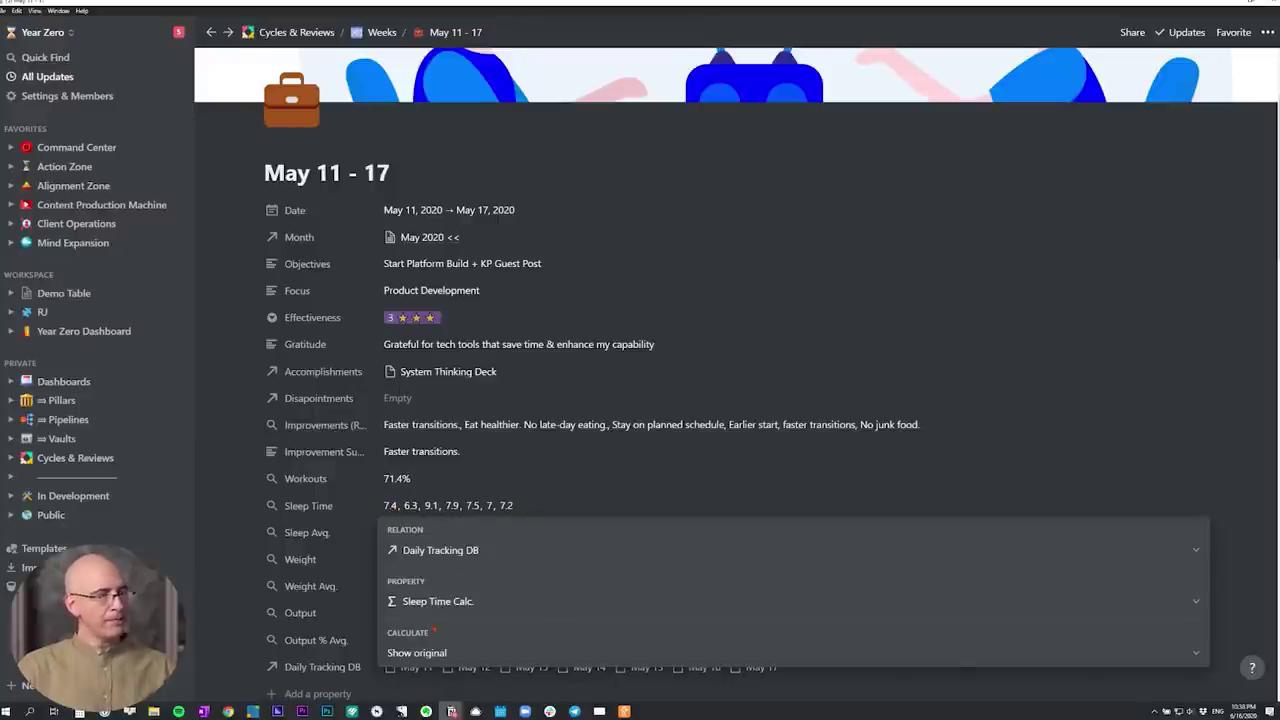
{"action": "left_click", "coordinate": [420, 652]}
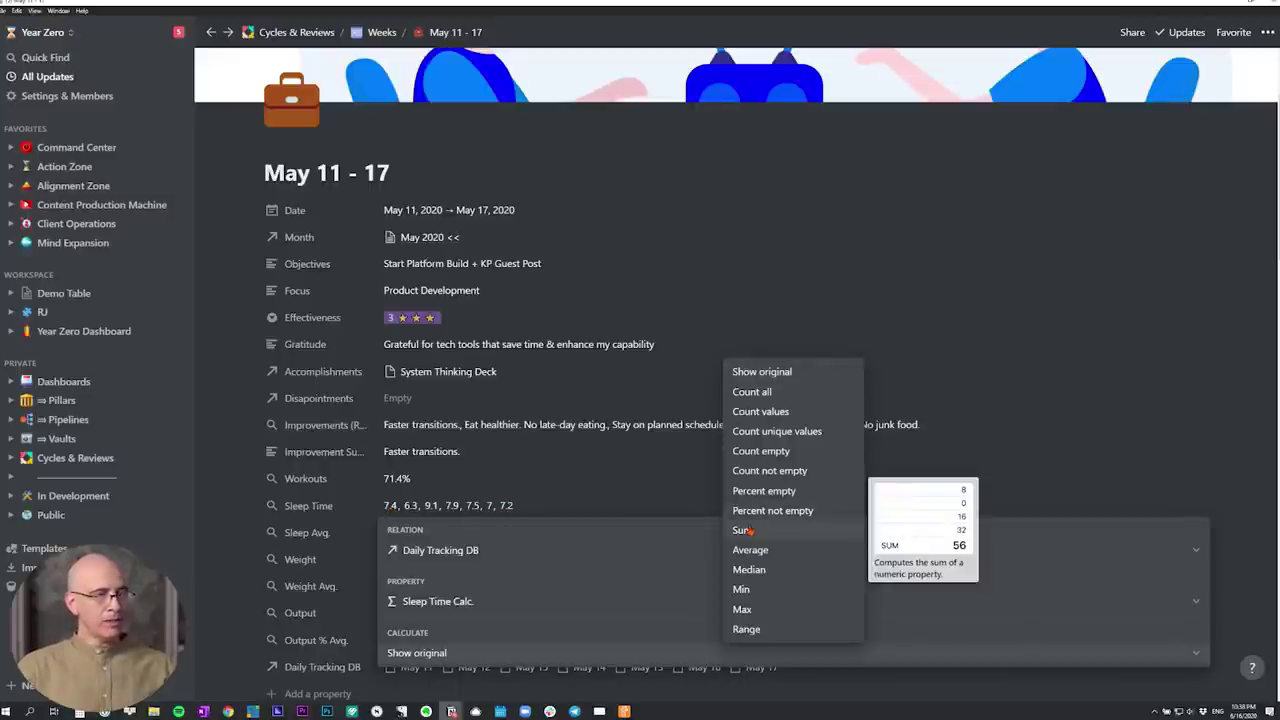
{"action": "left_click", "coordinate": [760, 630]}
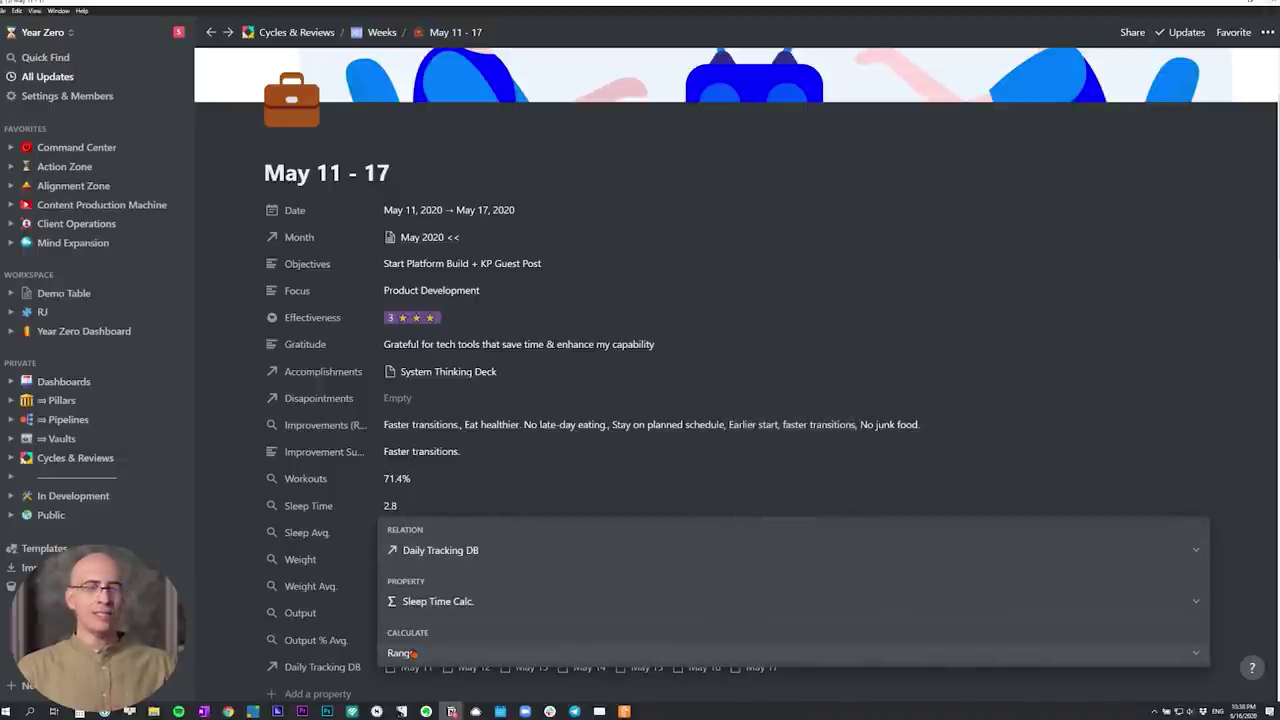
{"action": "left_click", "coordinate": [412, 653]}
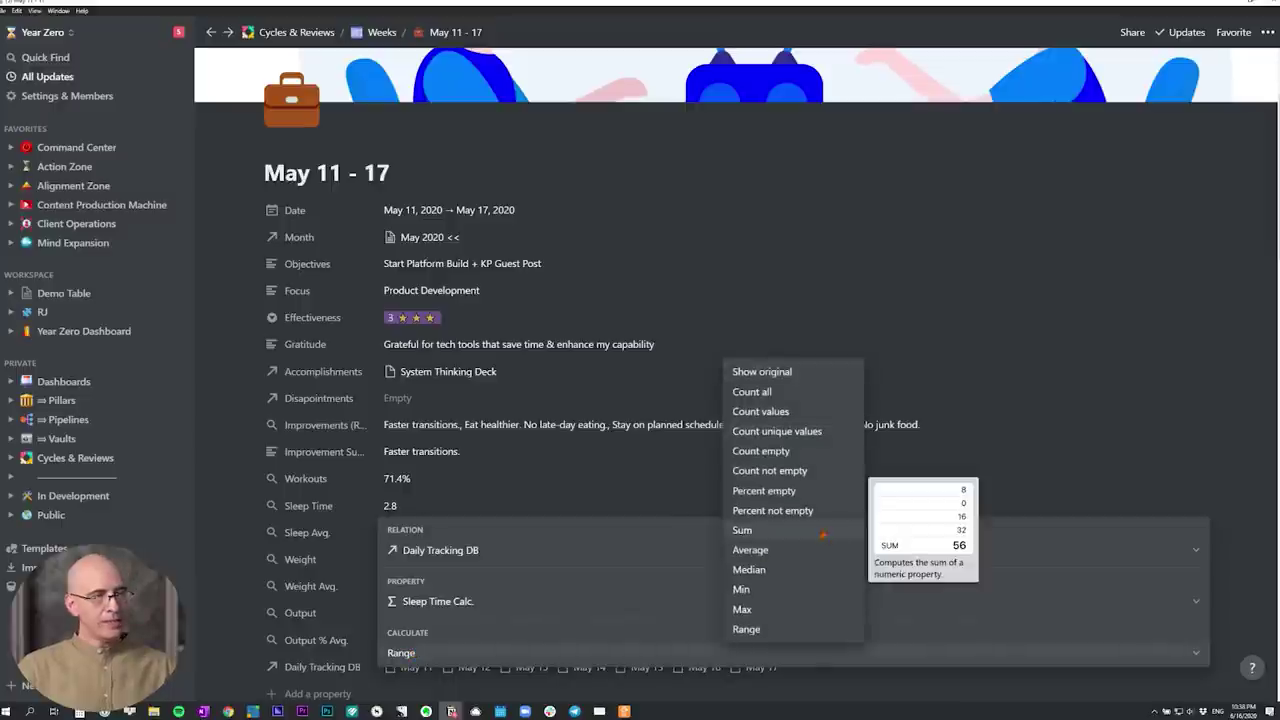
{"action": "left_click", "coordinate": [768, 373]}
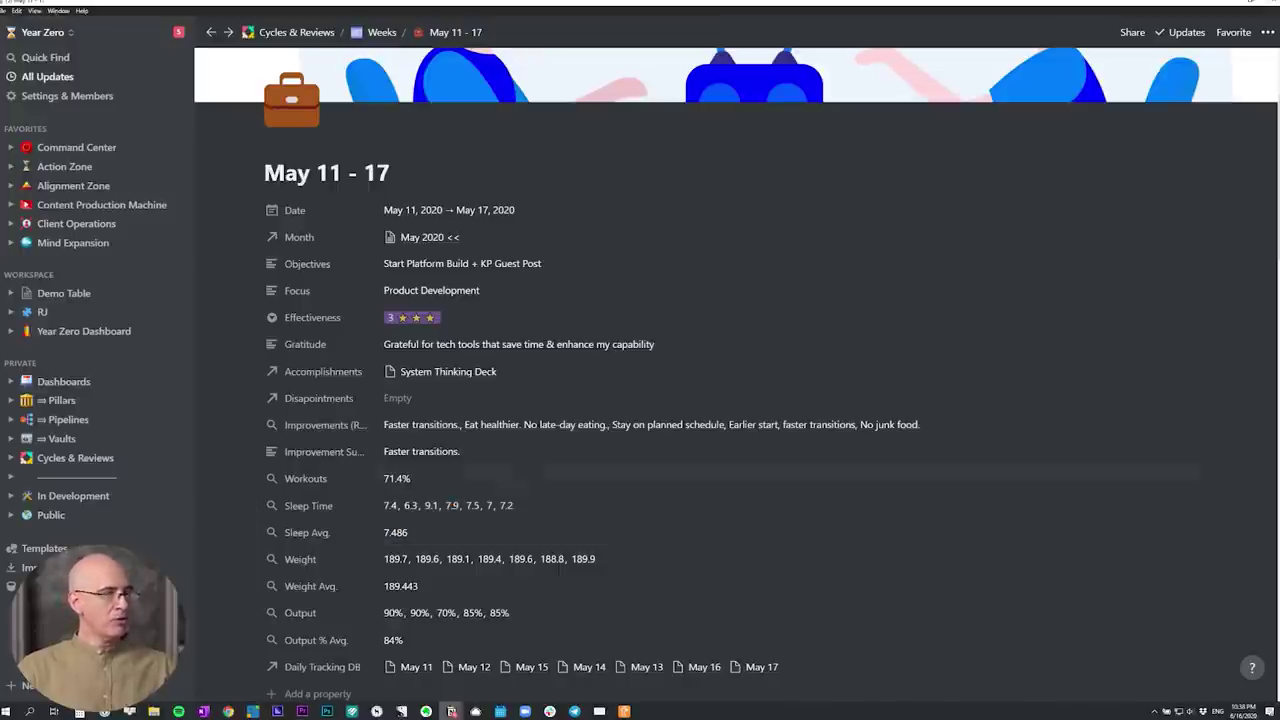
Review the Weight Avg. rollup's relation, property and available calculations
{"action": "left_click", "coordinate": [400, 586]}
{"action": "left_click", "coordinate": [418, 533]}
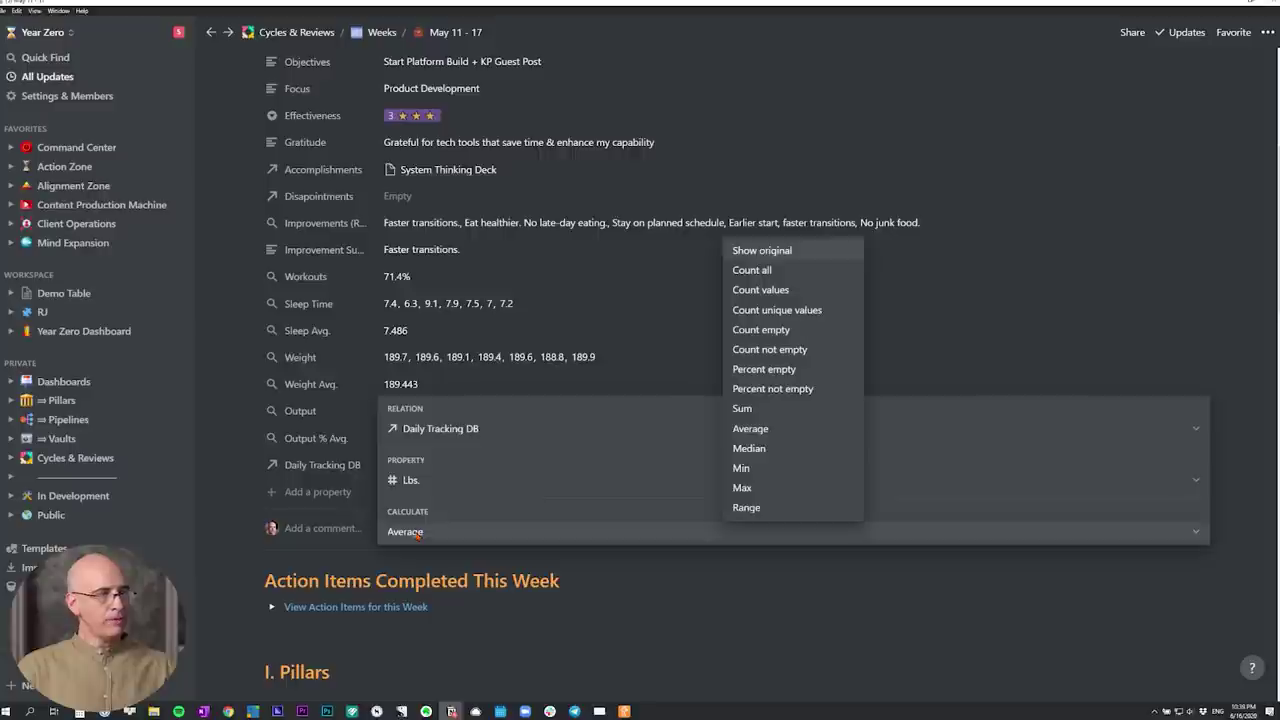
{"action": "left_click", "coordinate": [762, 250]}
{"action": "left_click", "coordinate": [481, 341]}
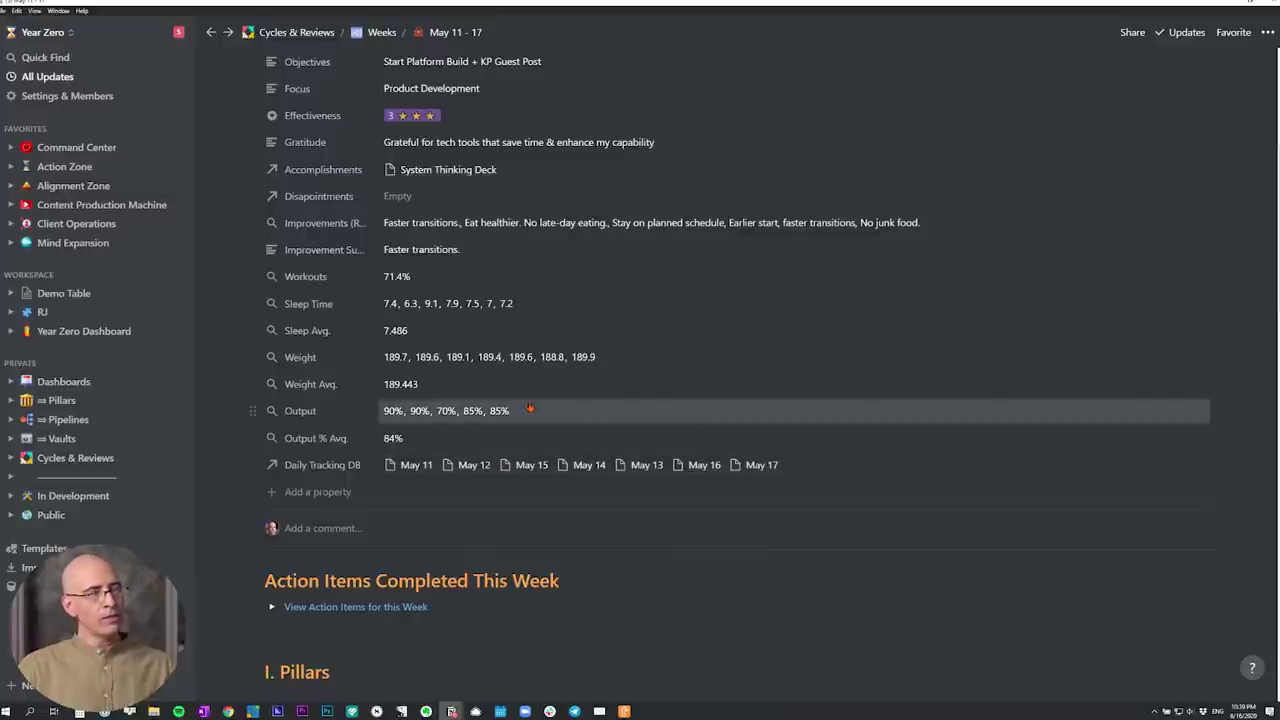
Inspect the relation, property and calculation behind the week's Improvements rollup, and return to the Alignment Zone dashboard
{"action": "scroll", "coordinate": [530, 408], "scroll_direction": "up", "scroll_amount": 3}
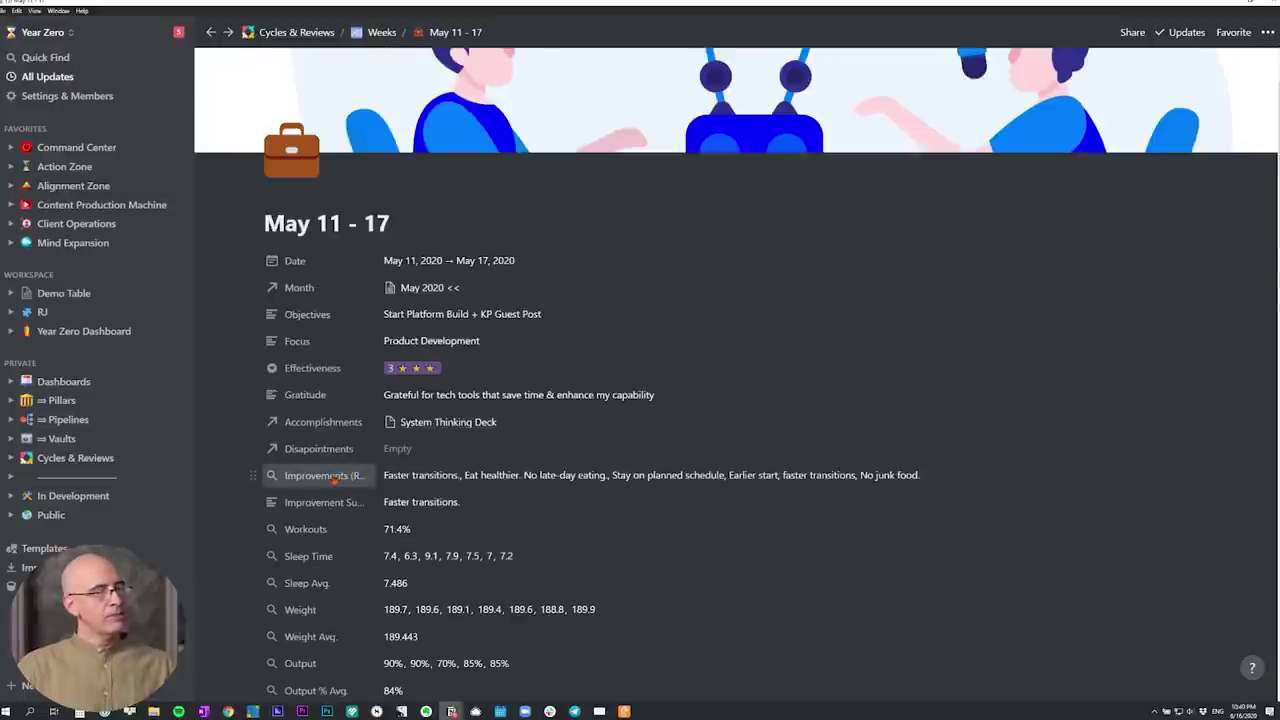
{"action": "left_click", "coordinate": [528, 475]}
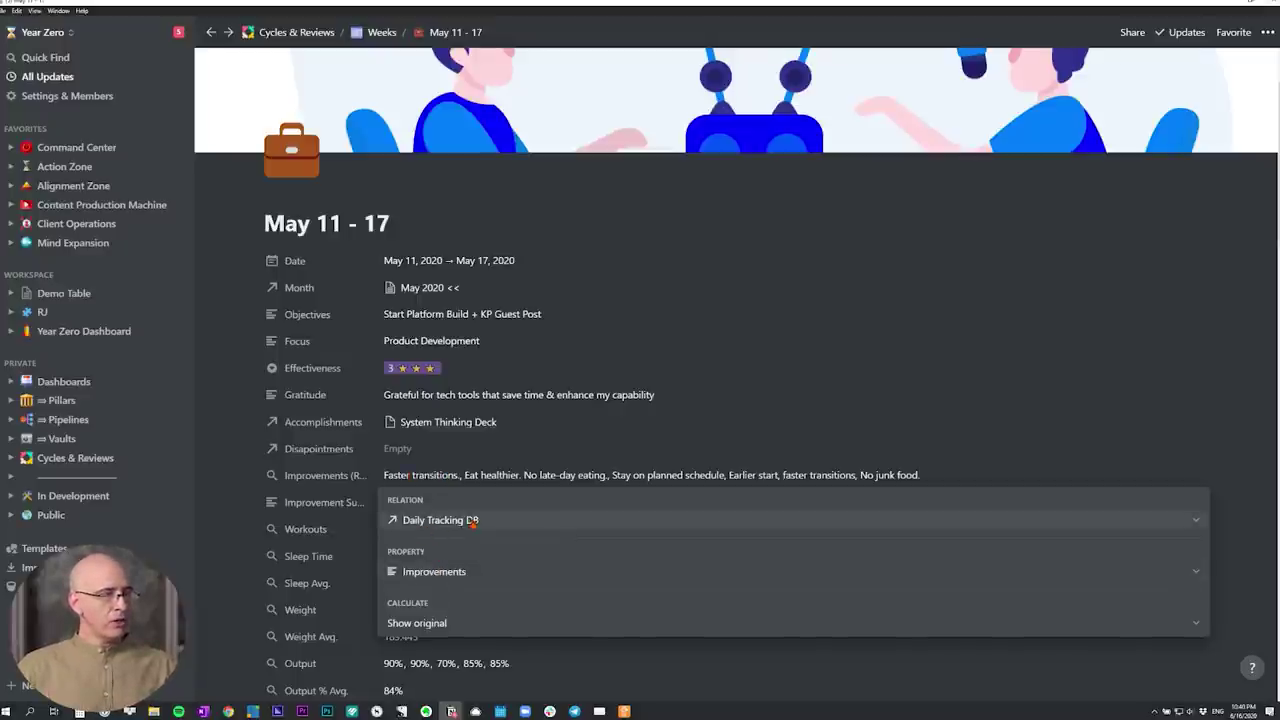
{"action": "left_click", "coordinate": [515, 477]}
{"action": "scroll", "coordinate": [515, 477], "scroll_direction": "down", "scroll_amount": 3}
{"action": "scroll", "coordinate": [440, 420], "scroll_direction": "up", "scroll_amount": 3}
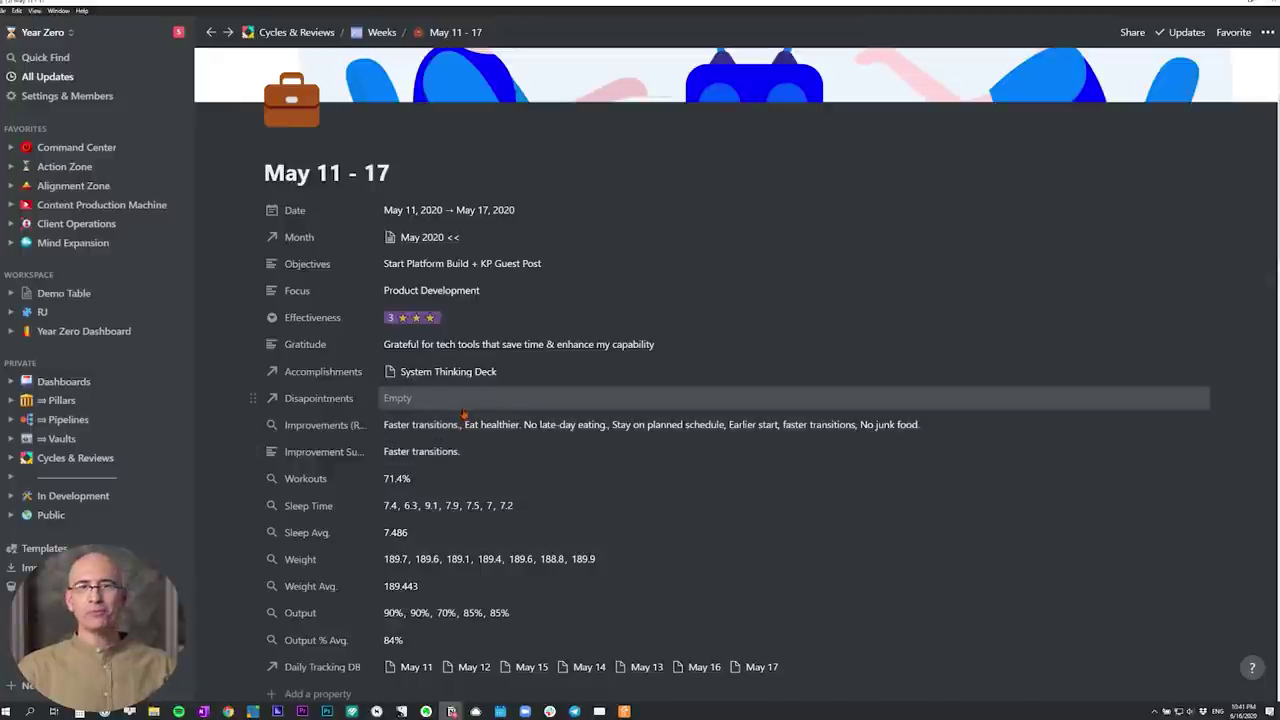
{"action": "left_click", "coordinate": [73, 185]}
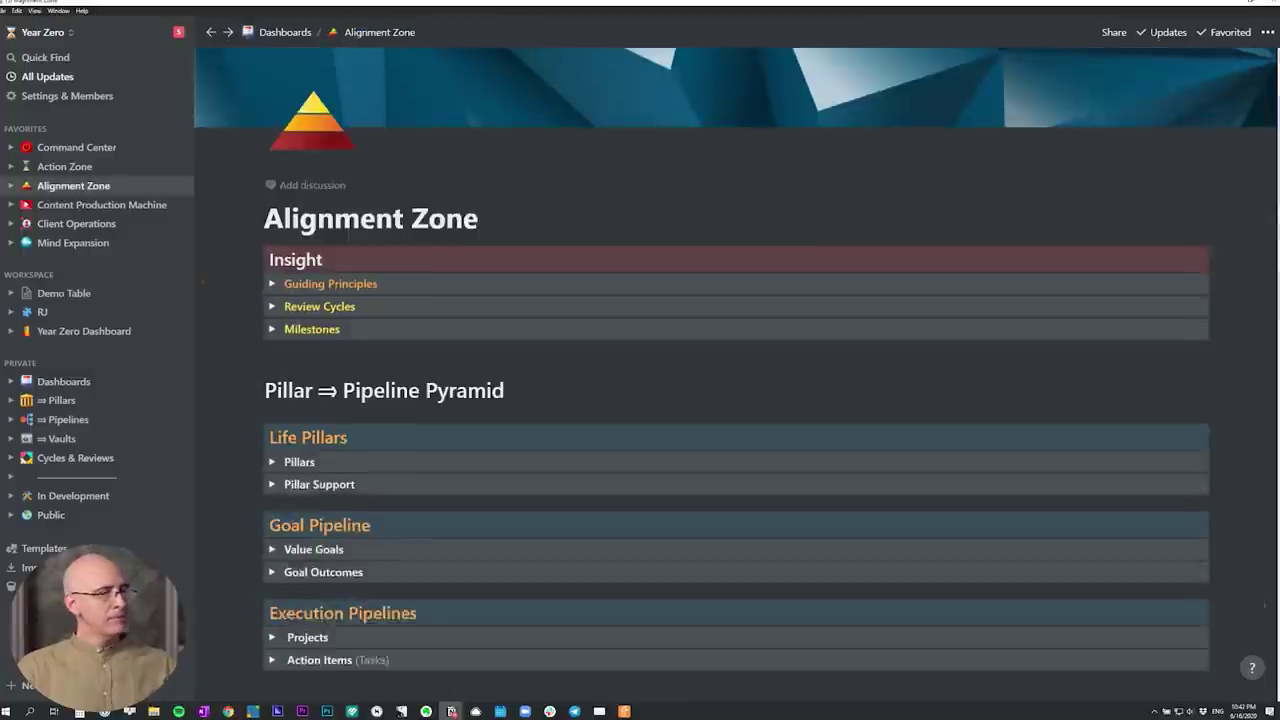
Expand the Projects list under Execution Pipelines and hide the sidebar to show the wide table
{"action": "scroll", "coordinate": [210, 271], "scroll_direction": "down", "scroll_amount": 3}
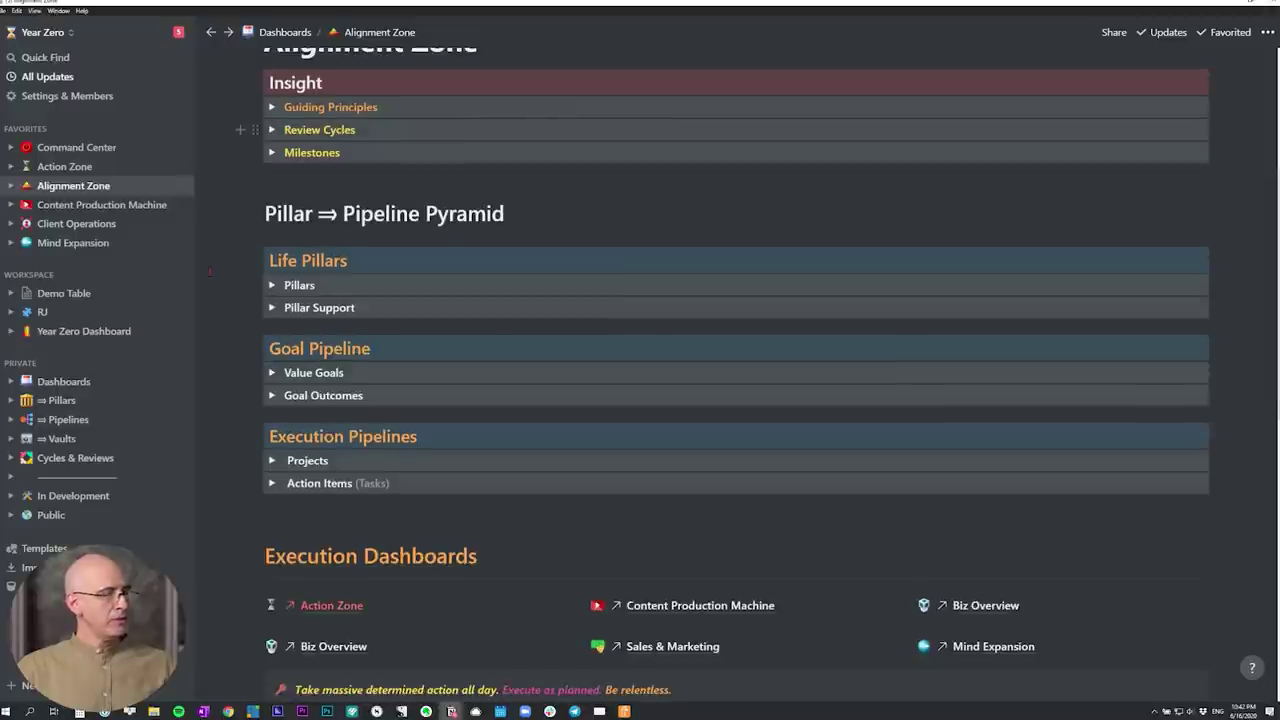
{"action": "left_click", "coordinate": [271, 460]}
{"action": "scroll", "coordinate": [229, 347], "scroll_direction": "down", "scroll_amount": 3}
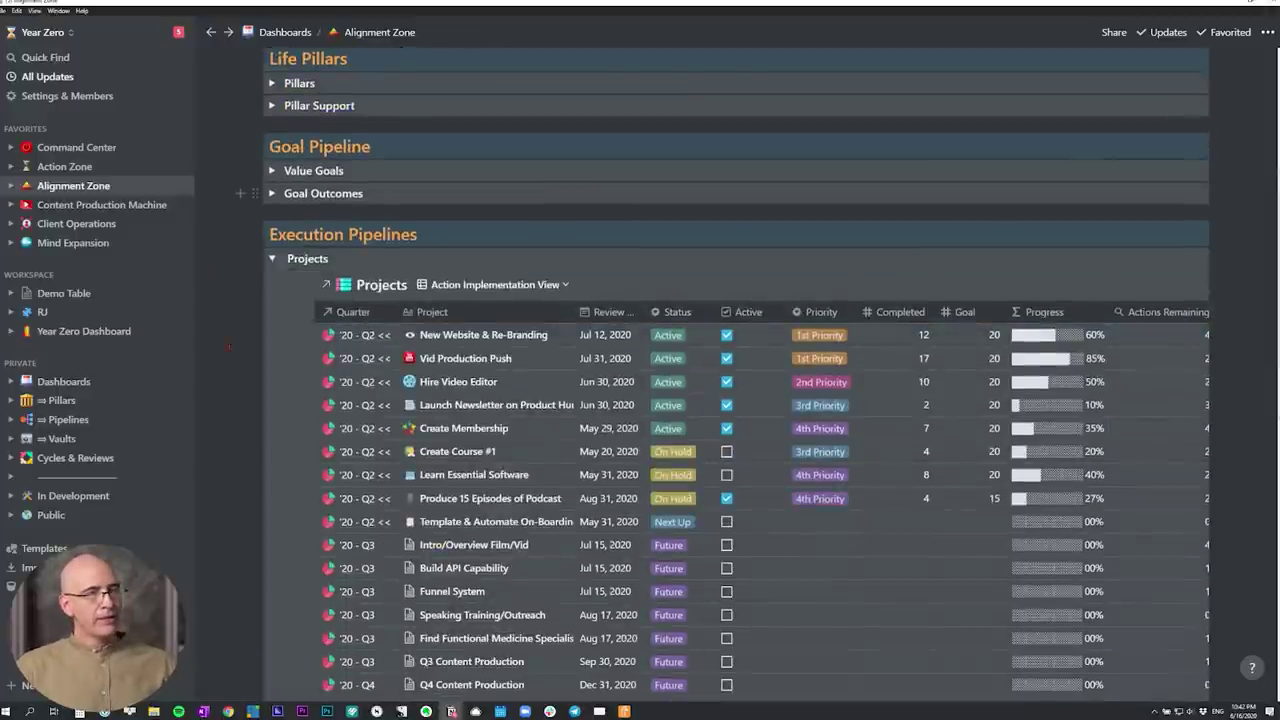
{"action": "key", "text": "ctrl+backslash"}
{"action": "scroll", "coordinate": [560, 405], "scroll_direction": "down", "scroll_amount": 2}
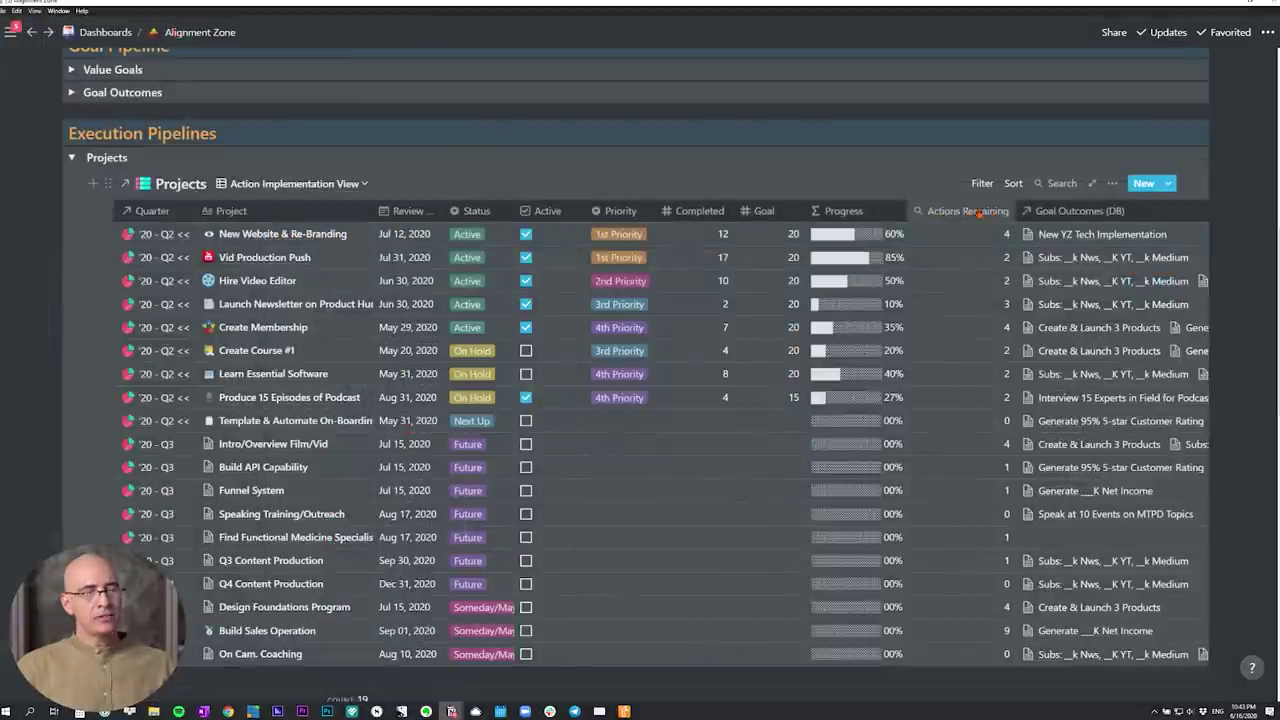
{"action": "scroll", "coordinate": [993, 222], "scroll_direction": "down", "scroll_amount": 1}
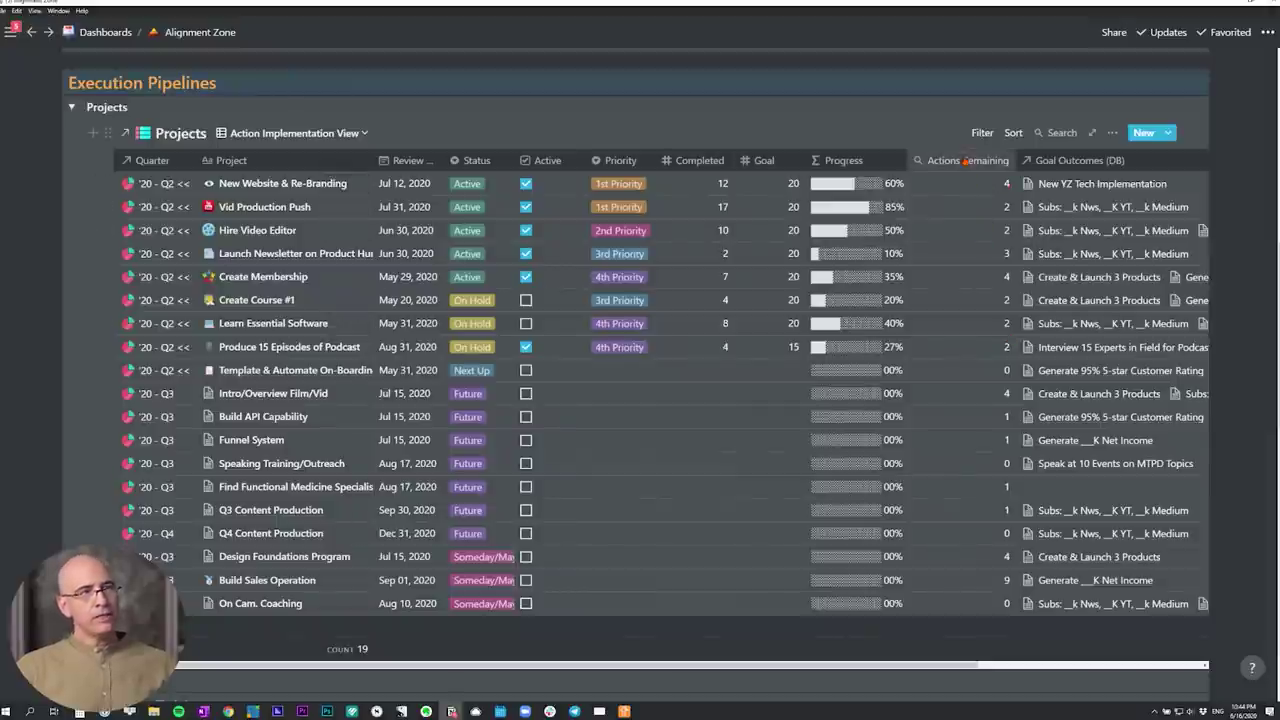
Review the relation, property and calculation behind the Actions Remaining rollup in the Projects table
{"action": "left_click", "coordinate": [962, 161]}
{"action": "left_click", "coordinate": [939, 267]}
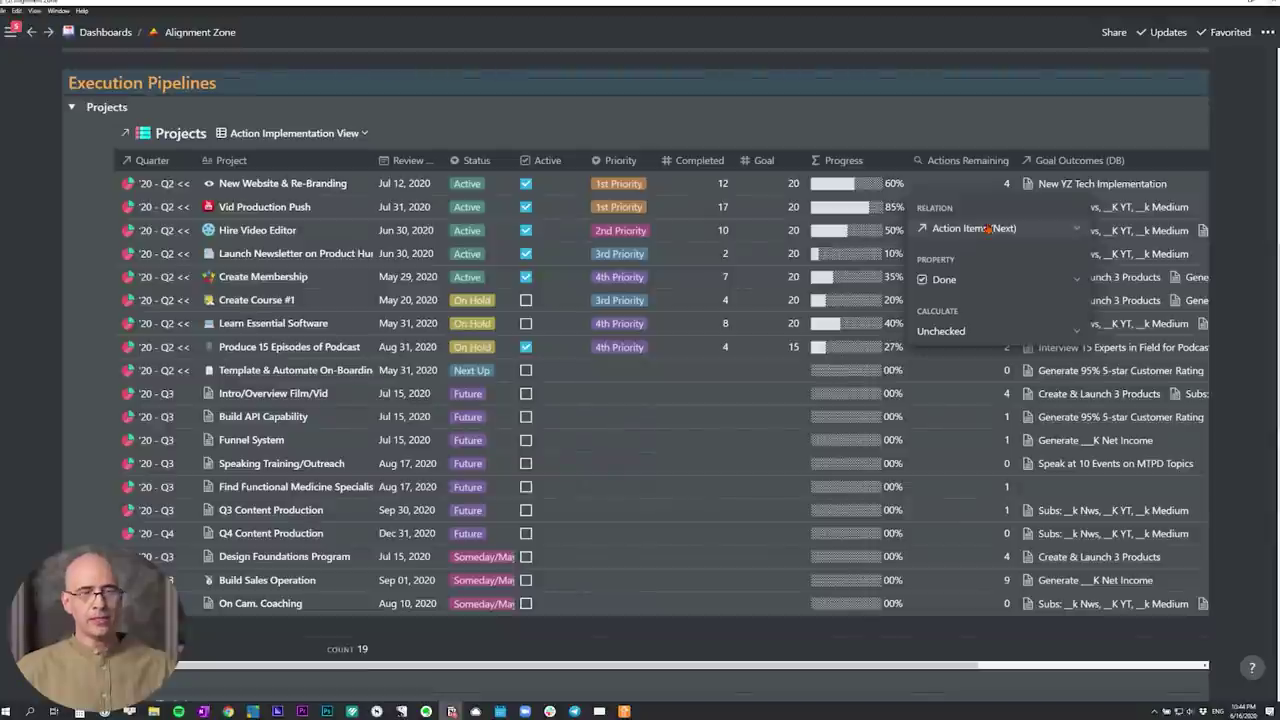
{"action": "key", "text": "Escape"}
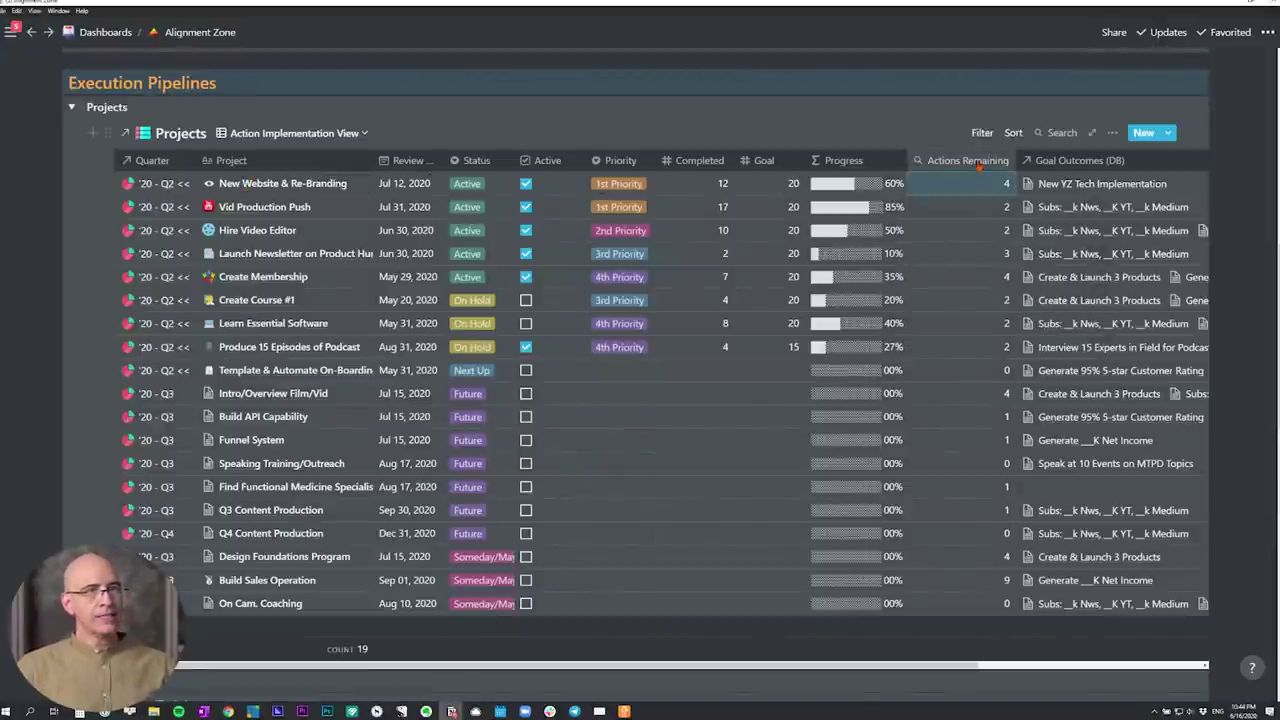
{"action": "left_click", "coordinate": [973, 183]}
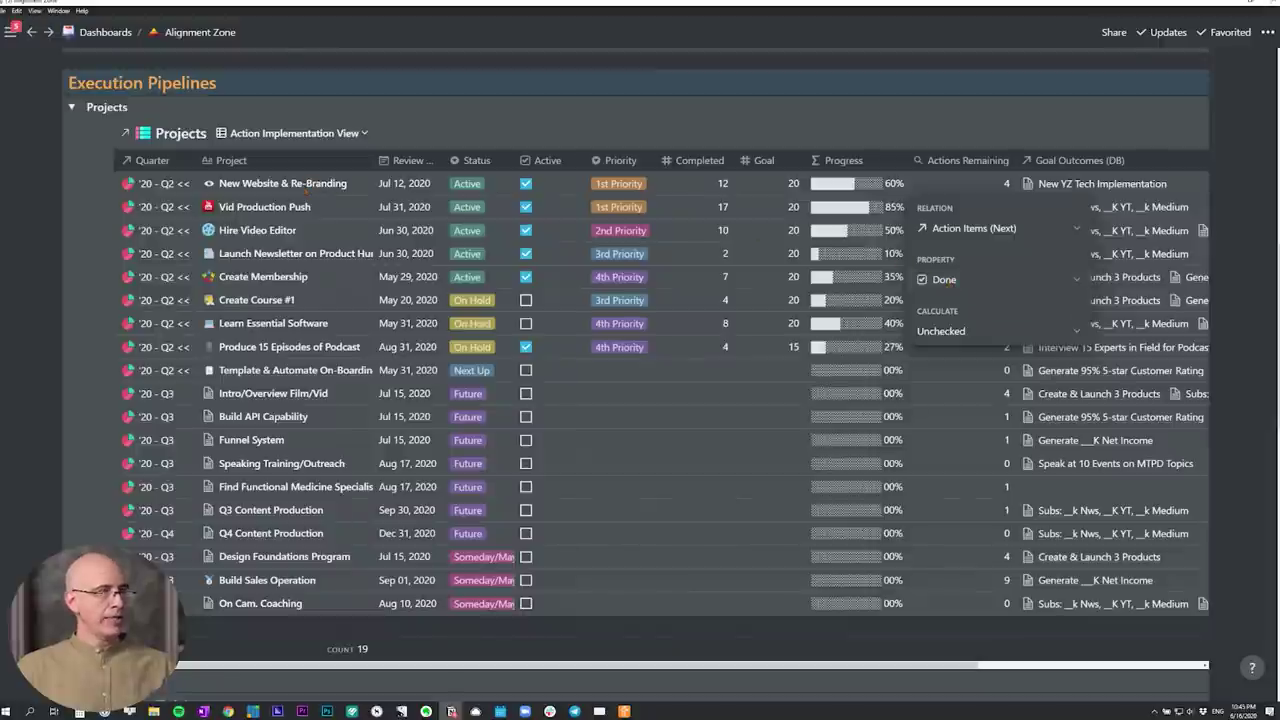
{"action": "key", "text": "Escape"}
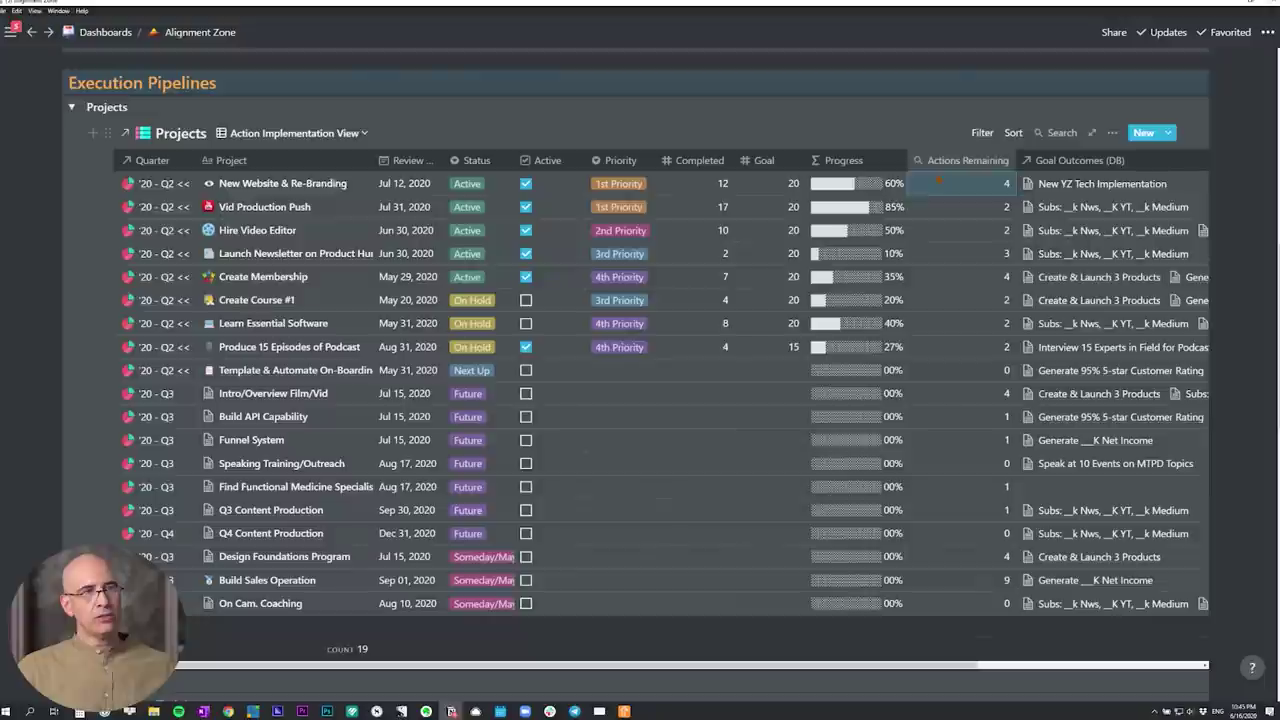
Open the Hire Video Editor project, compare its Action Items (Next) relation with its Action Items table, and close the page
{"action": "scroll", "coordinate": [955, 180], "scroll_direction": "down", "scroll_amount": 1}
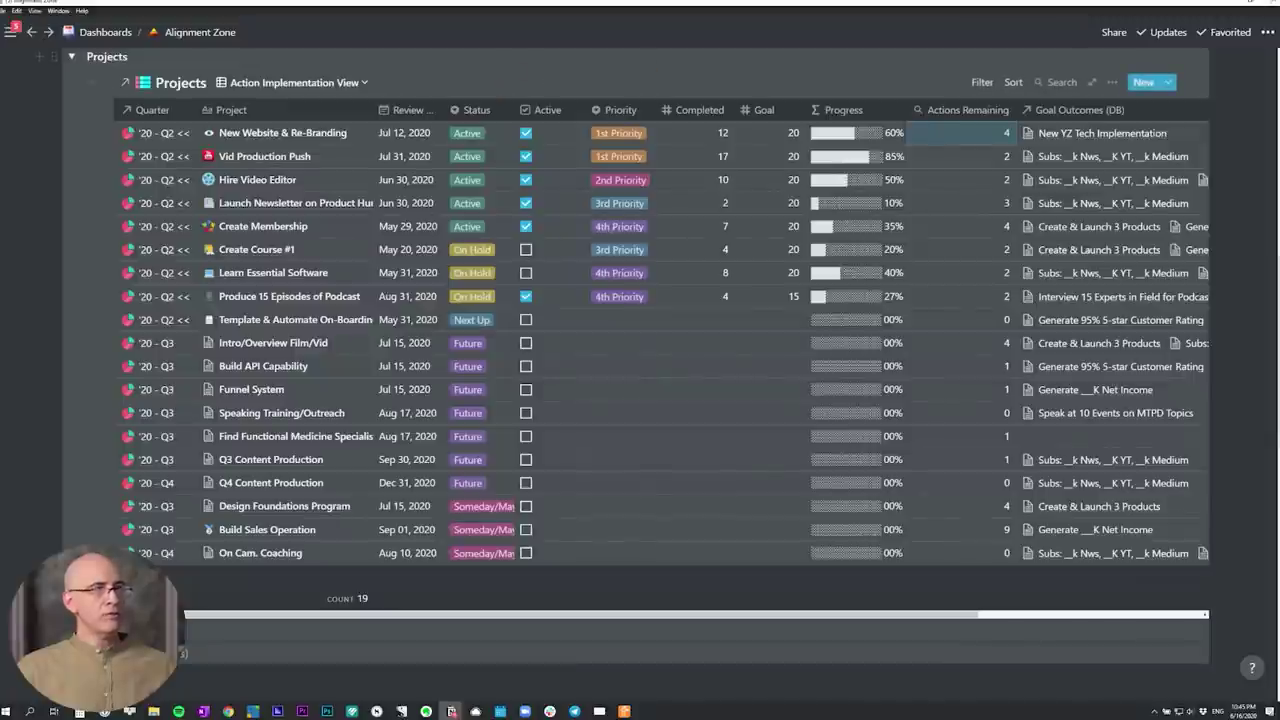
{"action": "left_click", "coordinate": [345, 180]}
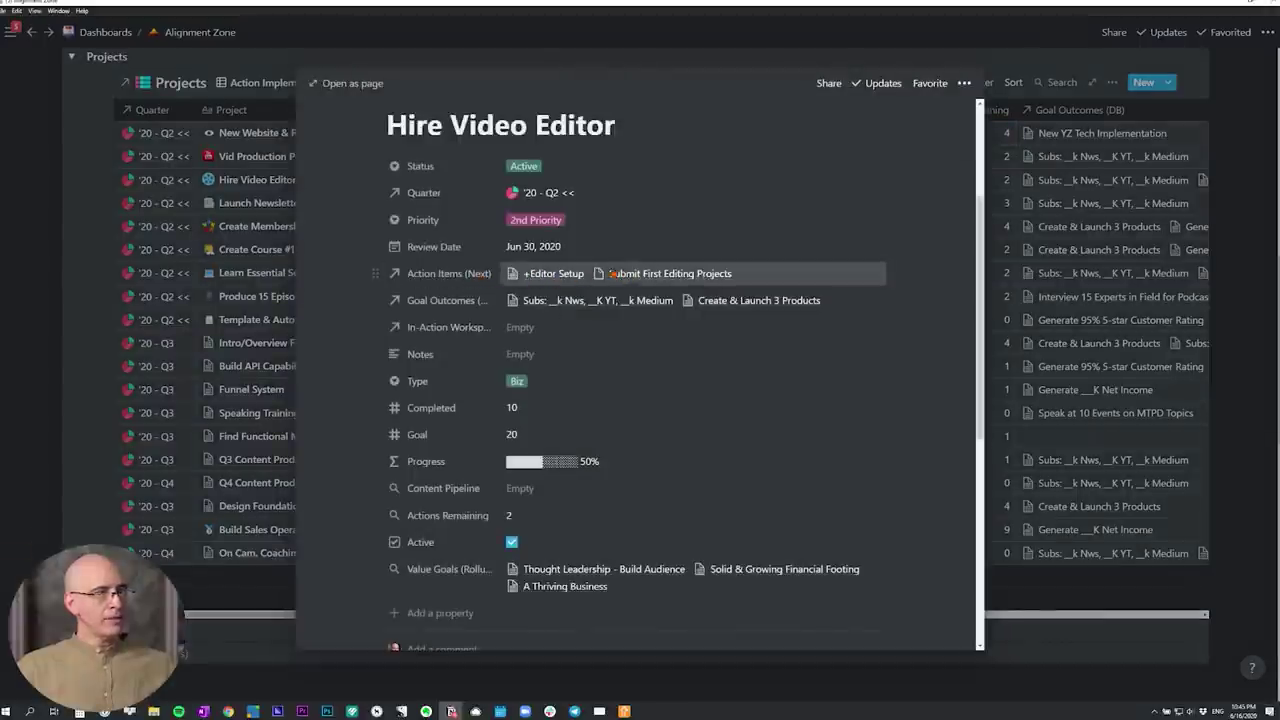
{"action": "scroll", "coordinate": [560, 275], "scroll_direction": "down", "scroll_amount": 5}
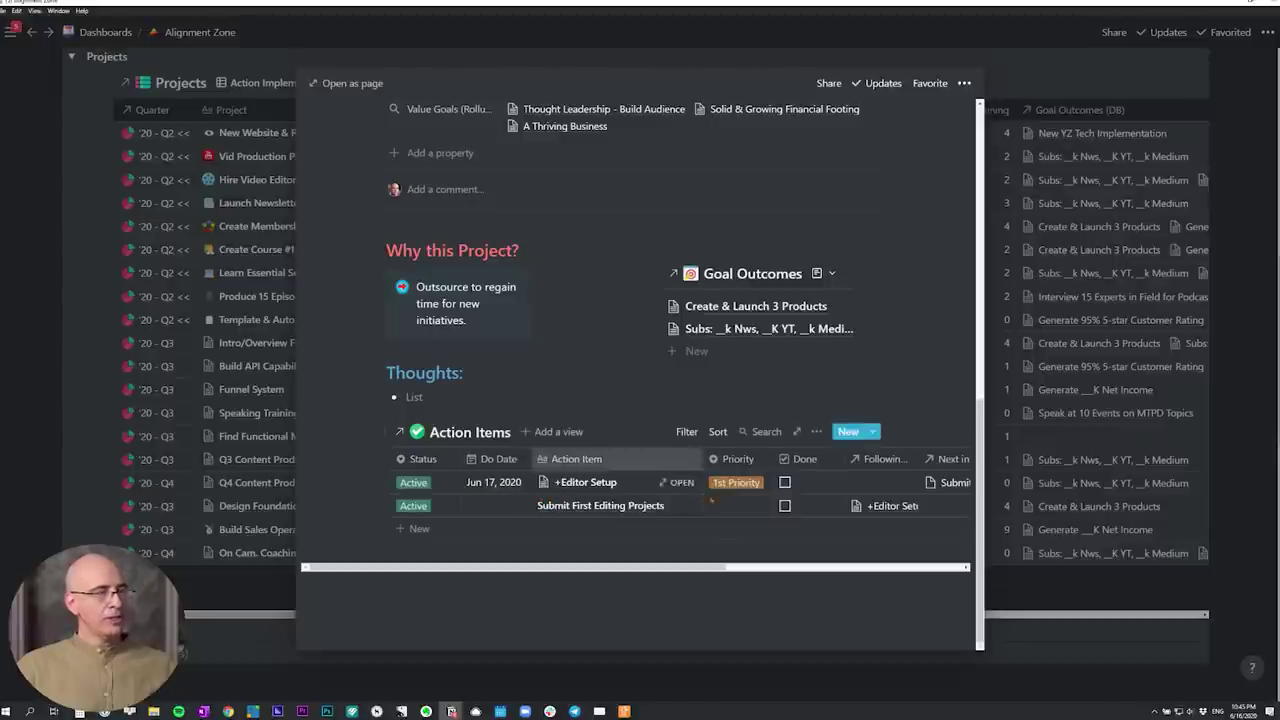
{"action": "scroll", "coordinate": [637, 463], "scroll_direction": "up", "scroll_amount": 10}
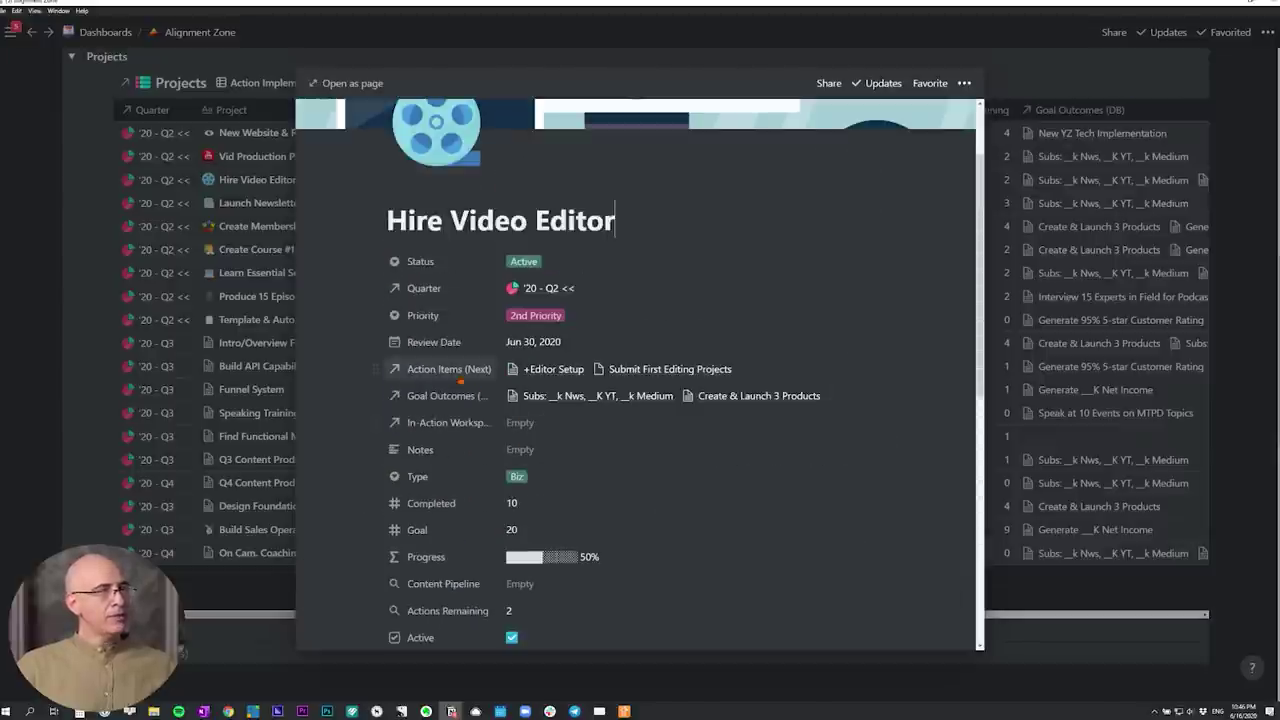
{"action": "scroll", "coordinate": [637, 463], "scroll_direction": "down", "scroll_amount": 10}
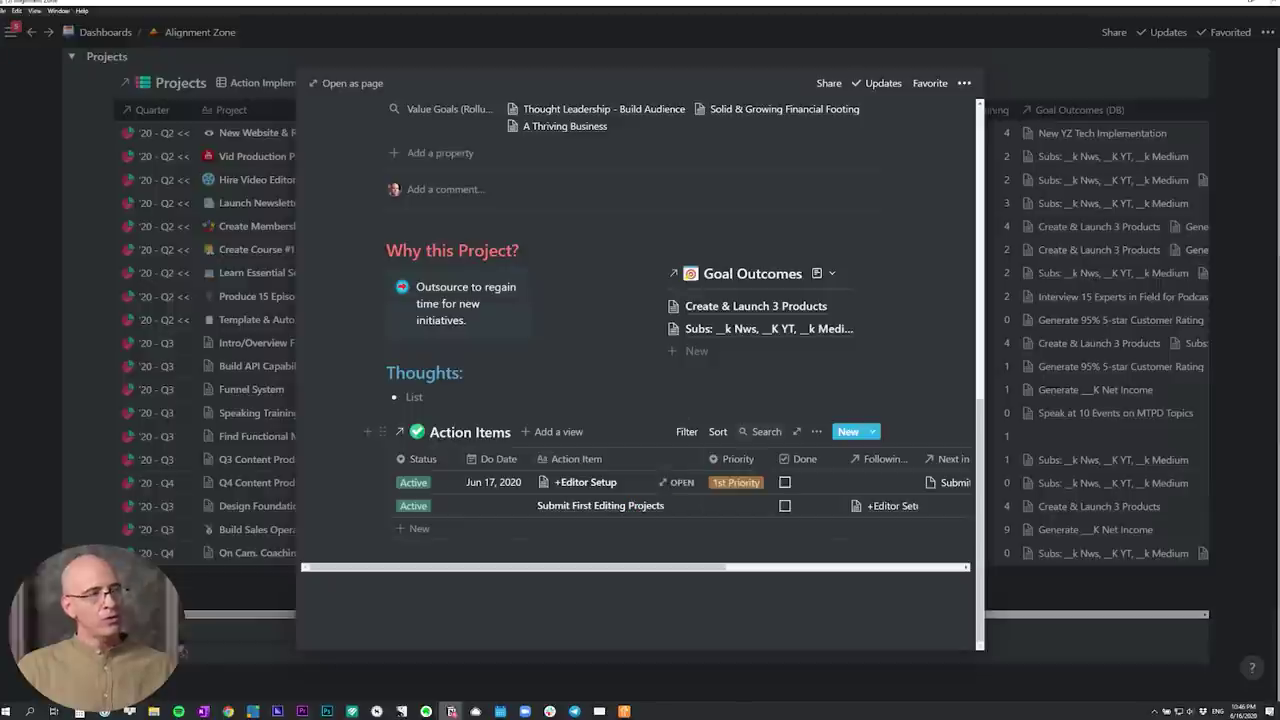
{"action": "scroll", "coordinate": [652, 412], "scroll_direction": "up", "scroll_amount": 5}
{"action": "scroll", "coordinate": [652, 412], "scroll_direction": "up", "scroll_amount": 3}
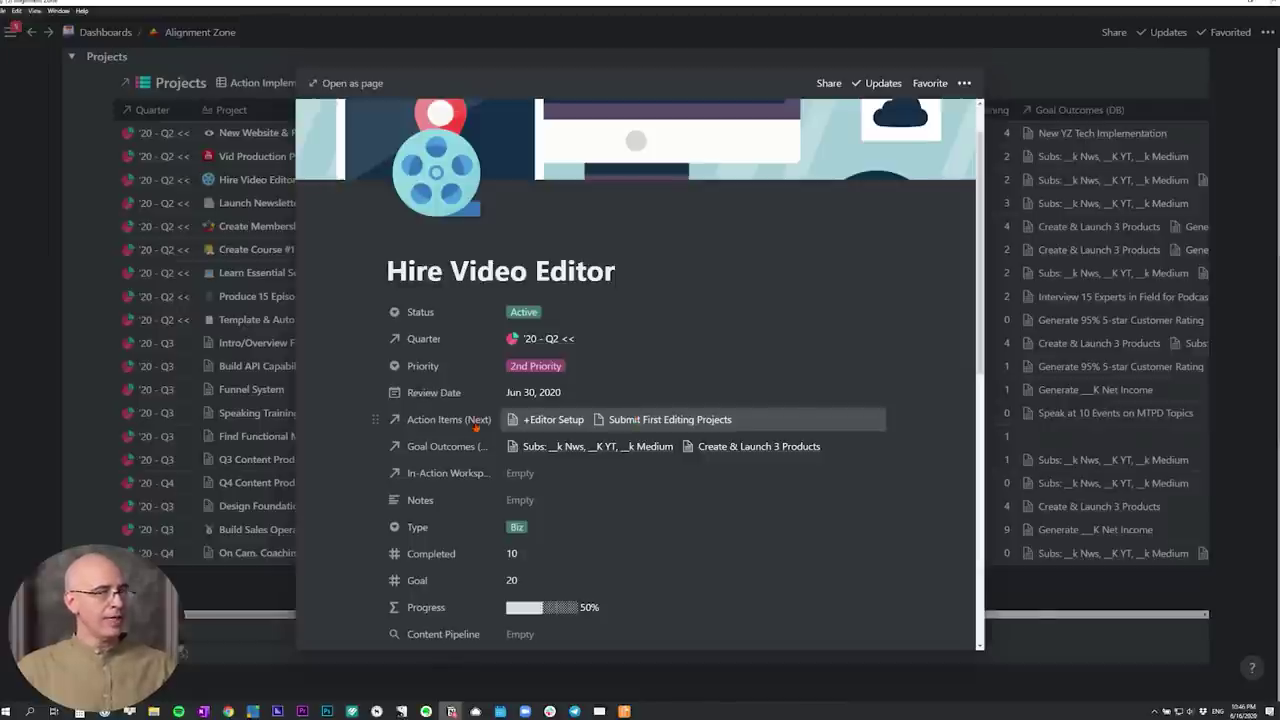
{"action": "key", "text": "Escape"}
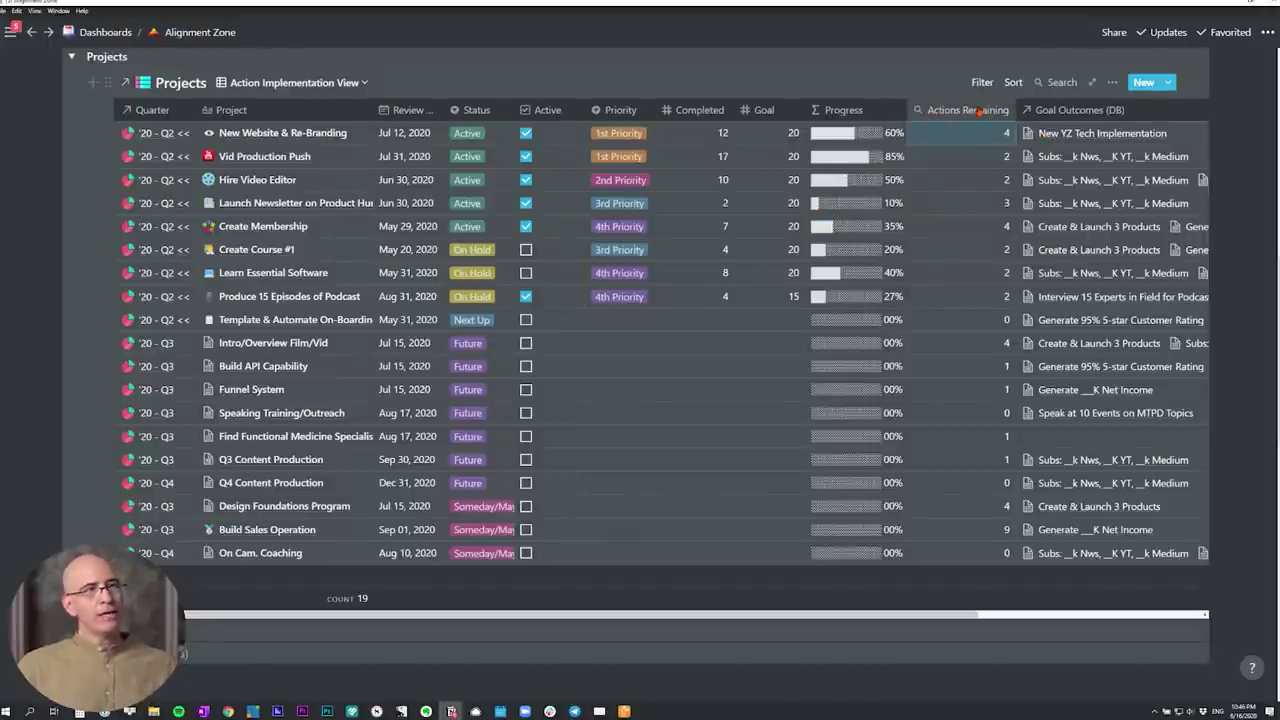
Recheck which property and calculation the Actions Remaining rollup uses for the New Website & Re-Branding project
{"action": "left_click", "coordinate": [975, 133]}
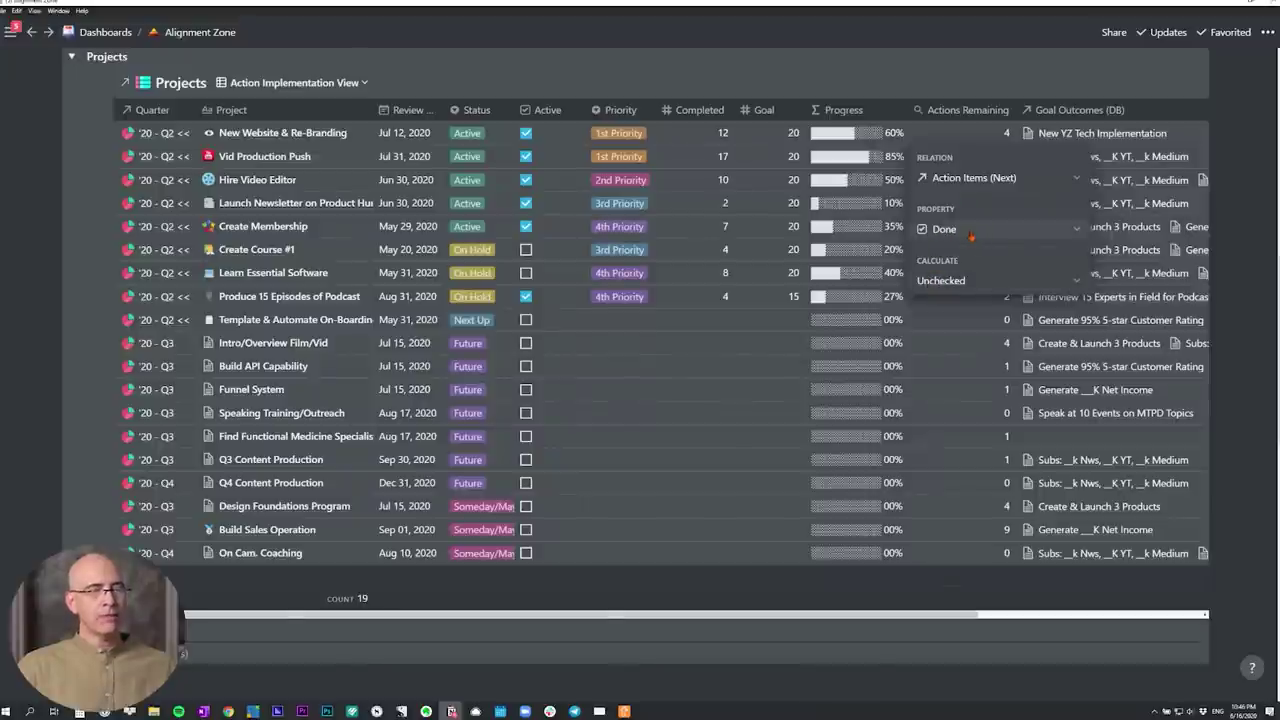
{"action": "key", "text": "Escape"}
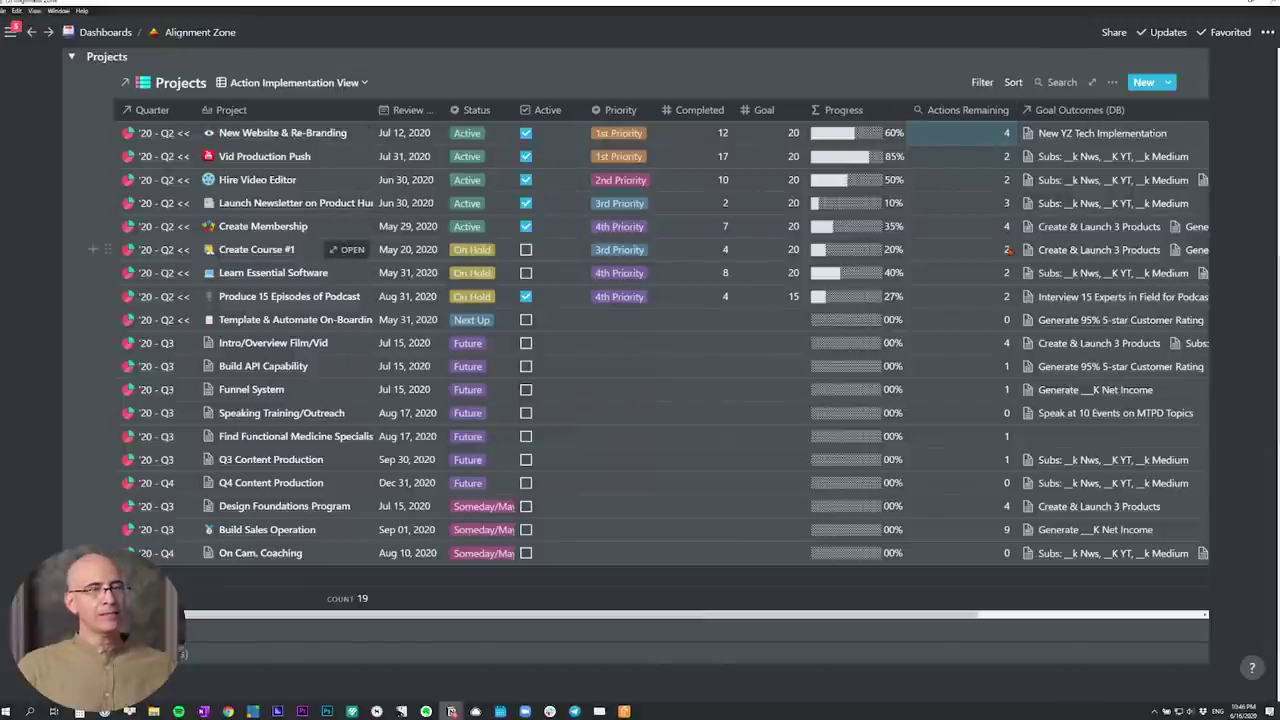
{"action": "key", "text": "Escape"}
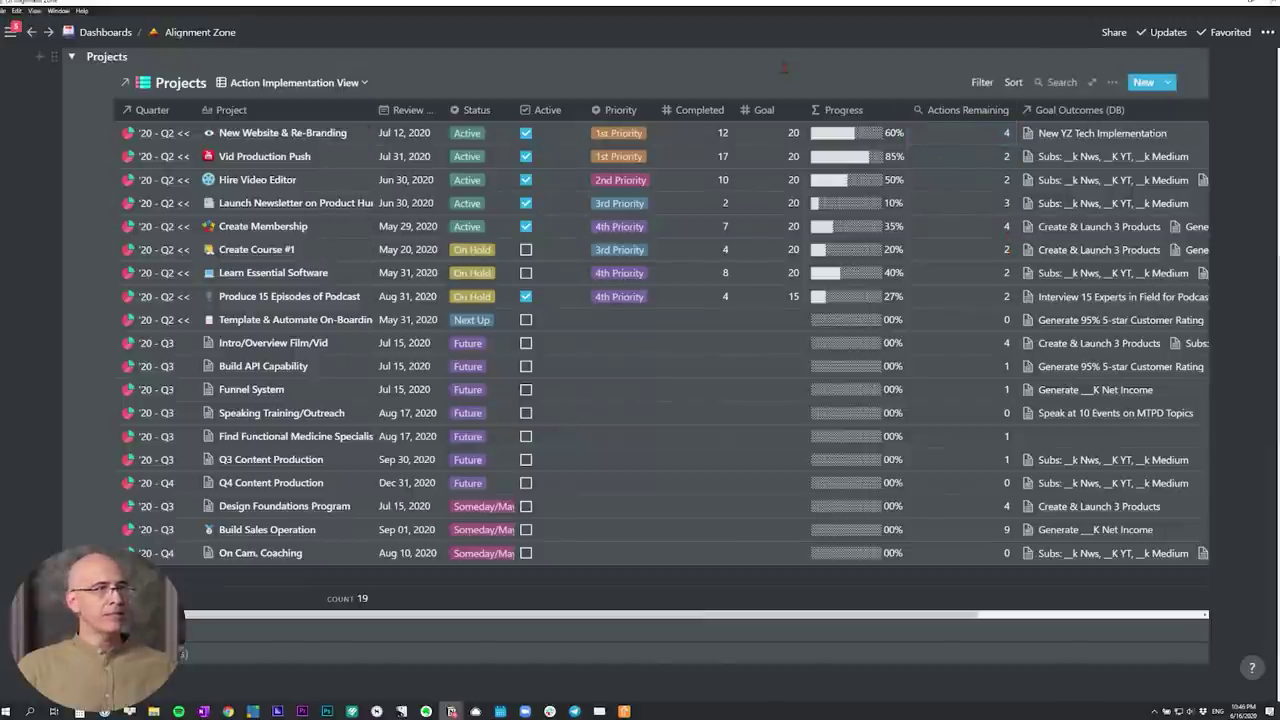
Collapse the Projects list and expand Goal Outcomes under Goal Pipeline to show its Projects Count rollup
{"action": "left_click", "coordinate": [71, 57]}
{"action": "scroll", "coordinate": [113, 295], "scroll_direction": "up", "scroll_amount": 5}
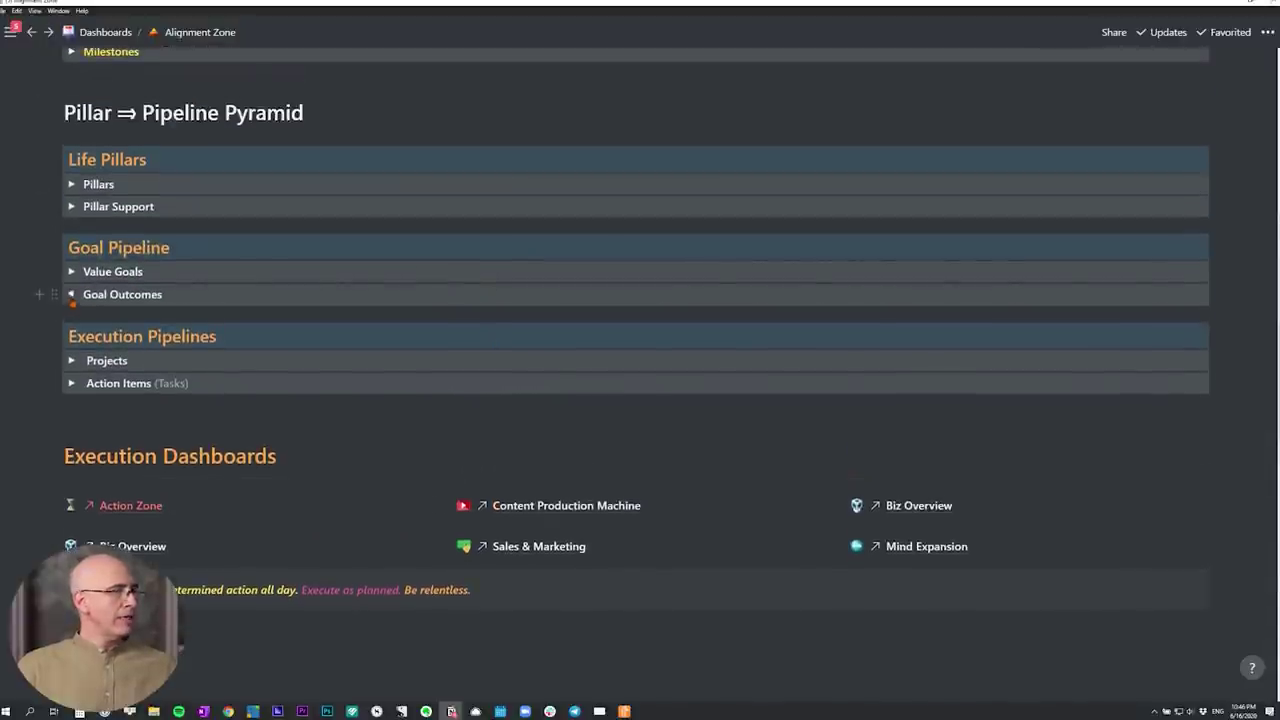
{"action": "left_click", "coordinate": [71, 294]}
{"action": "scroll", "coordinate": [71, 300], "scroll_direction": "down", "scroll_amount": 1}
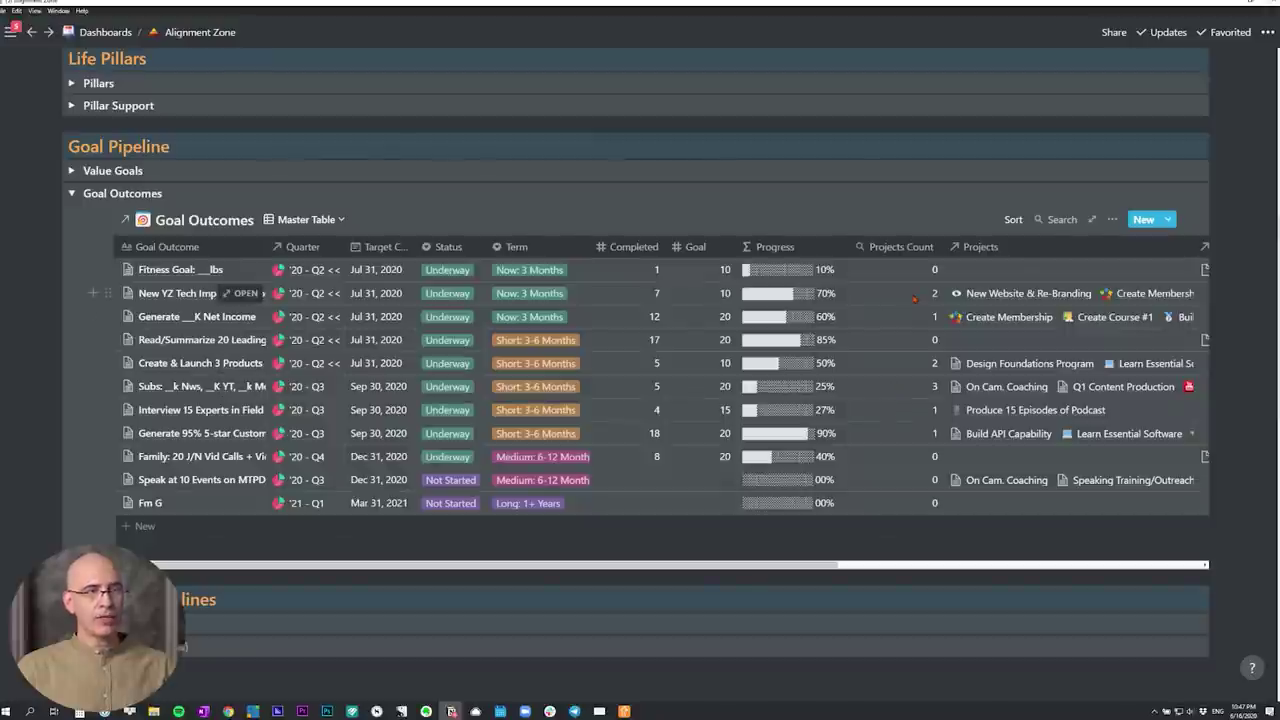
View the Status options of the New Website & Re-Branding project in the Projects table without changing its status
{"action": "scroll", "coordinate": [640, 400], "scroll_direction": "down", "scroll_amount": 4}
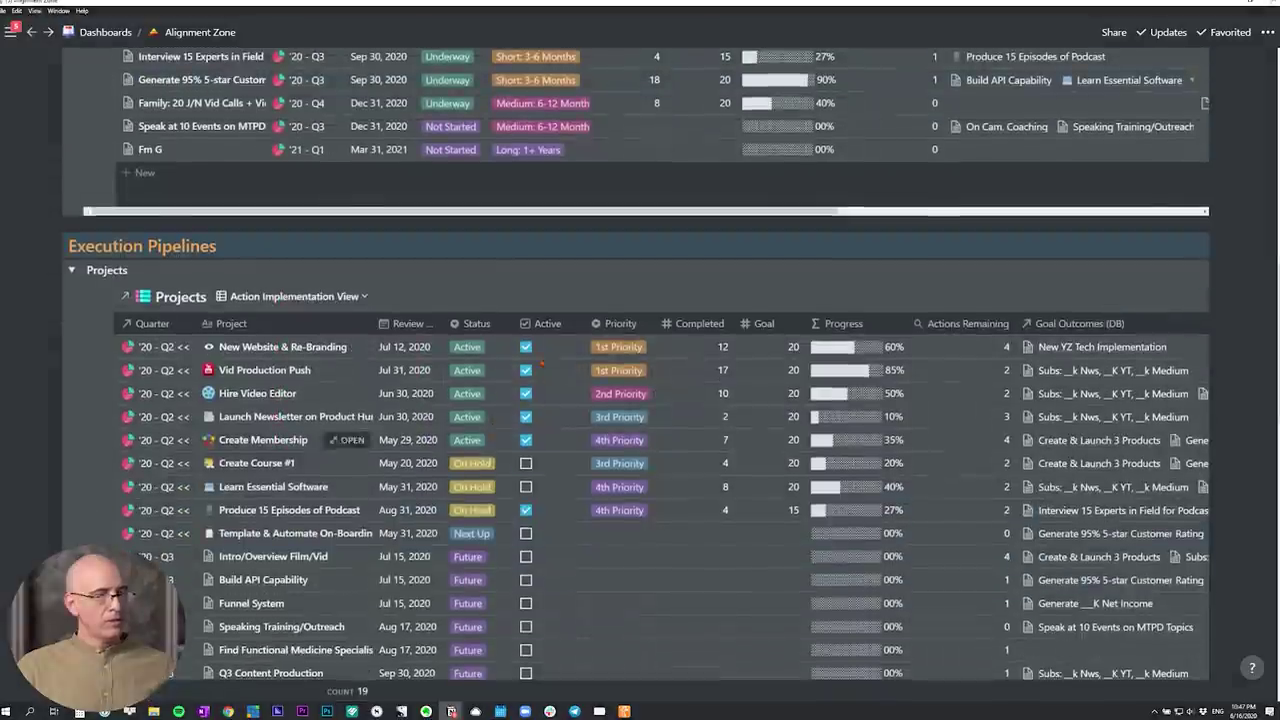
{"action": "left_click", "coordinate": [469, 347]}
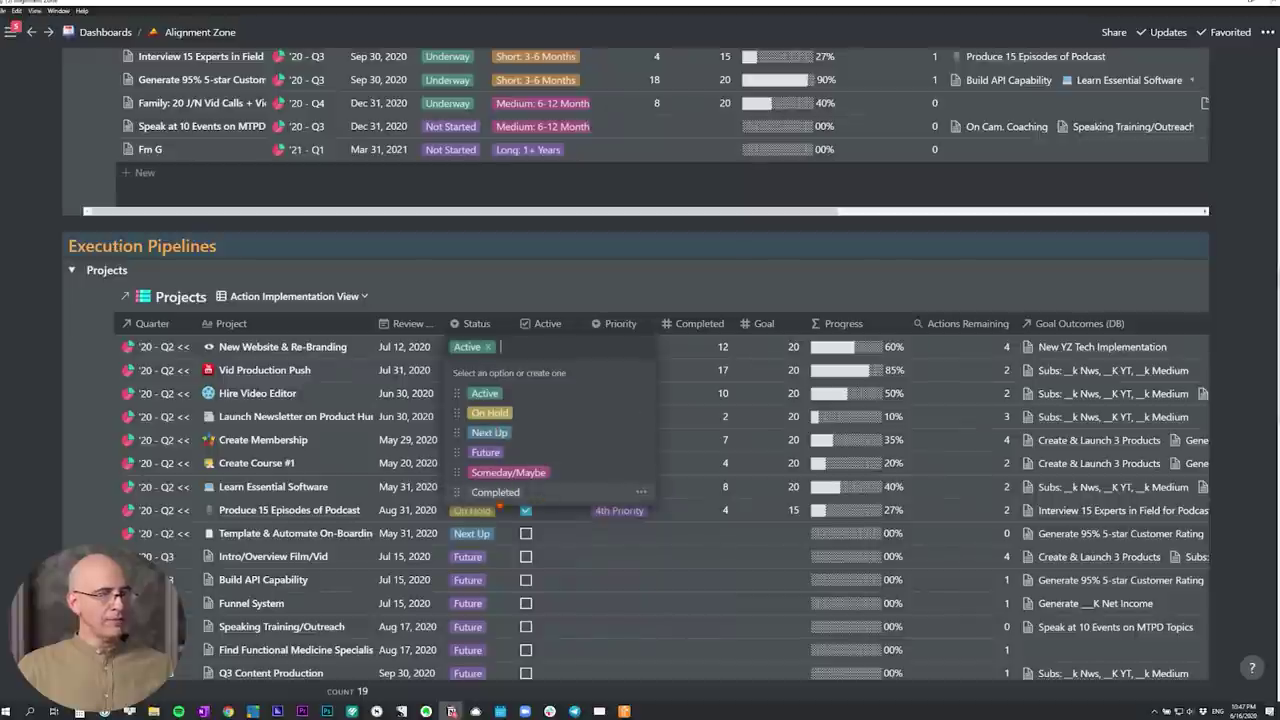
{"action": "key", "text": "Escape"}
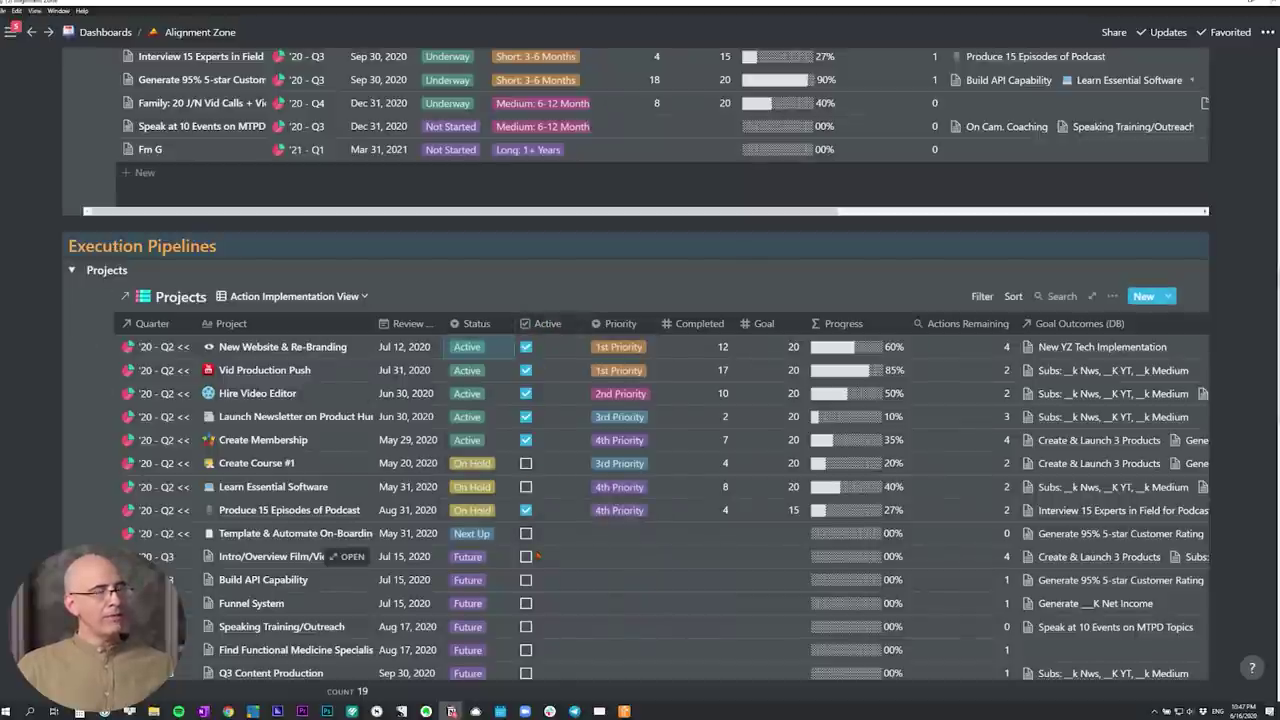
Clear the Active checkbox of the Produce 15 Episodes of Podcast project and check the Projects Count column in Goal Outcomes
{"action": "scroll", "coordinate": [538, 555], "scroll_direction": "down", "scroll_amount": 1}
{"action": "scroll", "coordinate": [520, 500], "scroll_direction": "up", "scroll_amount": 2}
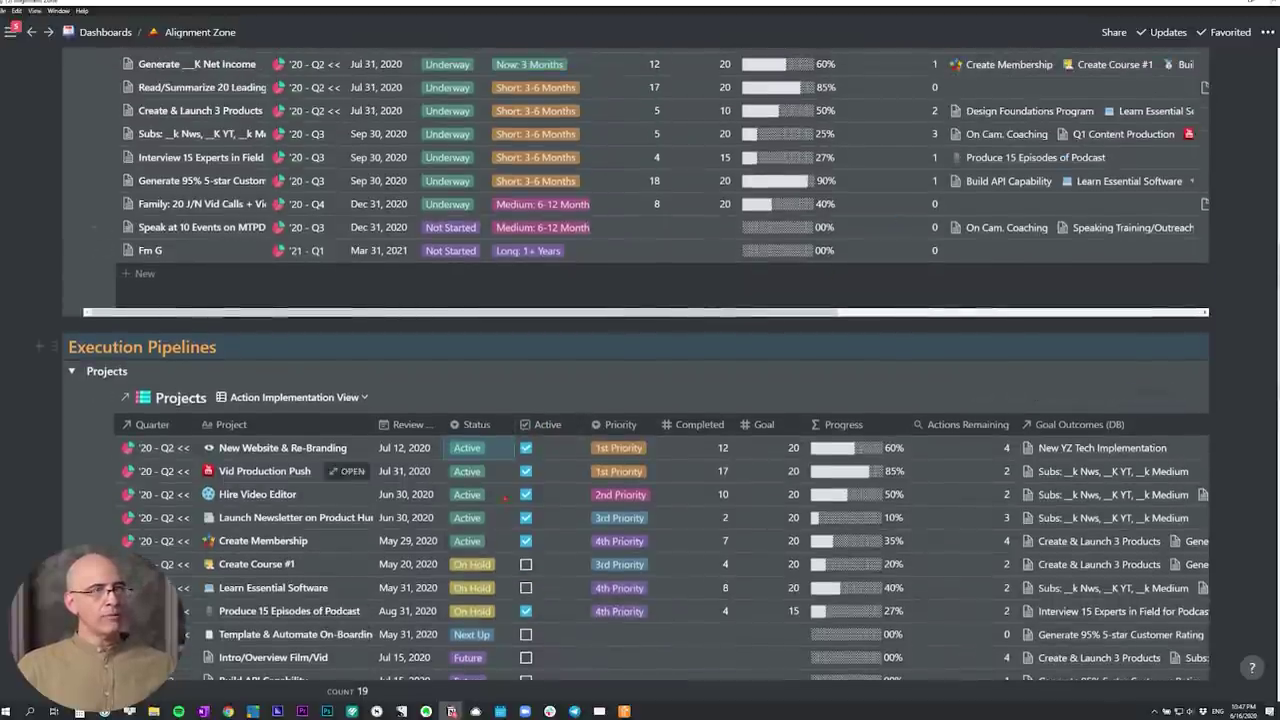
{"action": "scroll", "coordinate": [515, 484], "scroll_direction": "down", "scroll_amount": 2}
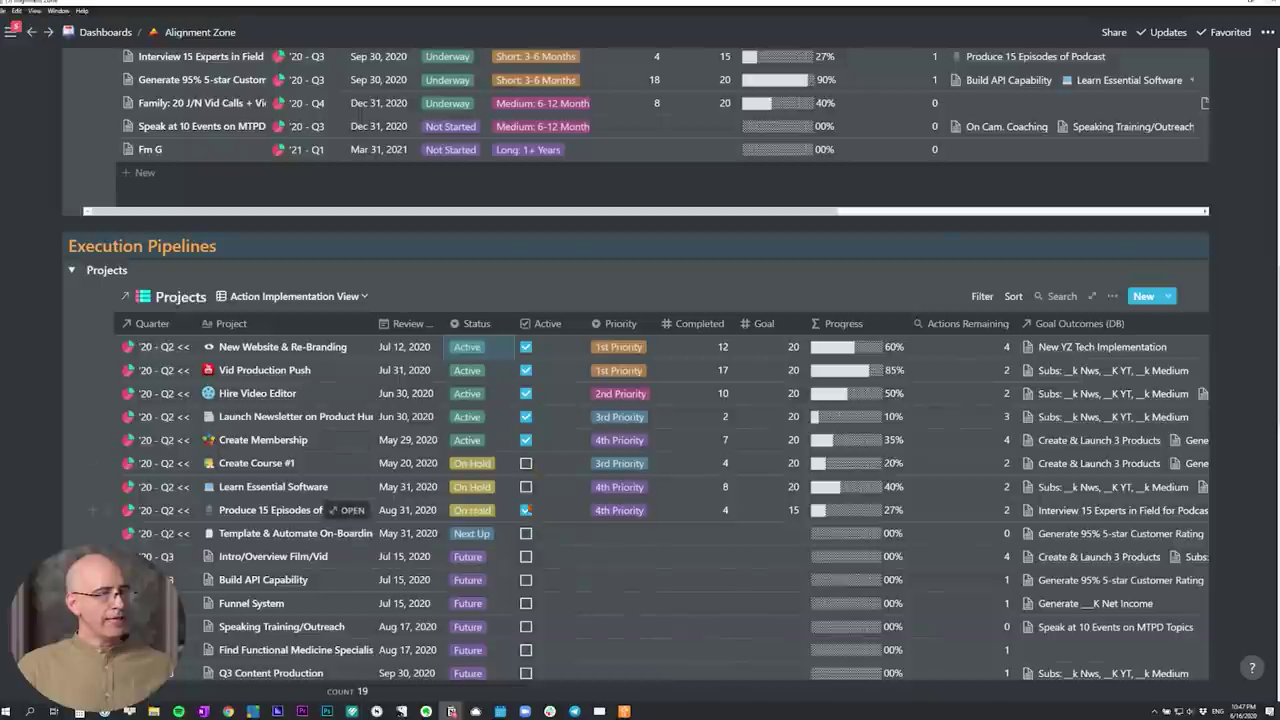
{"action": "left_click", "coordinate": [528, 511]}
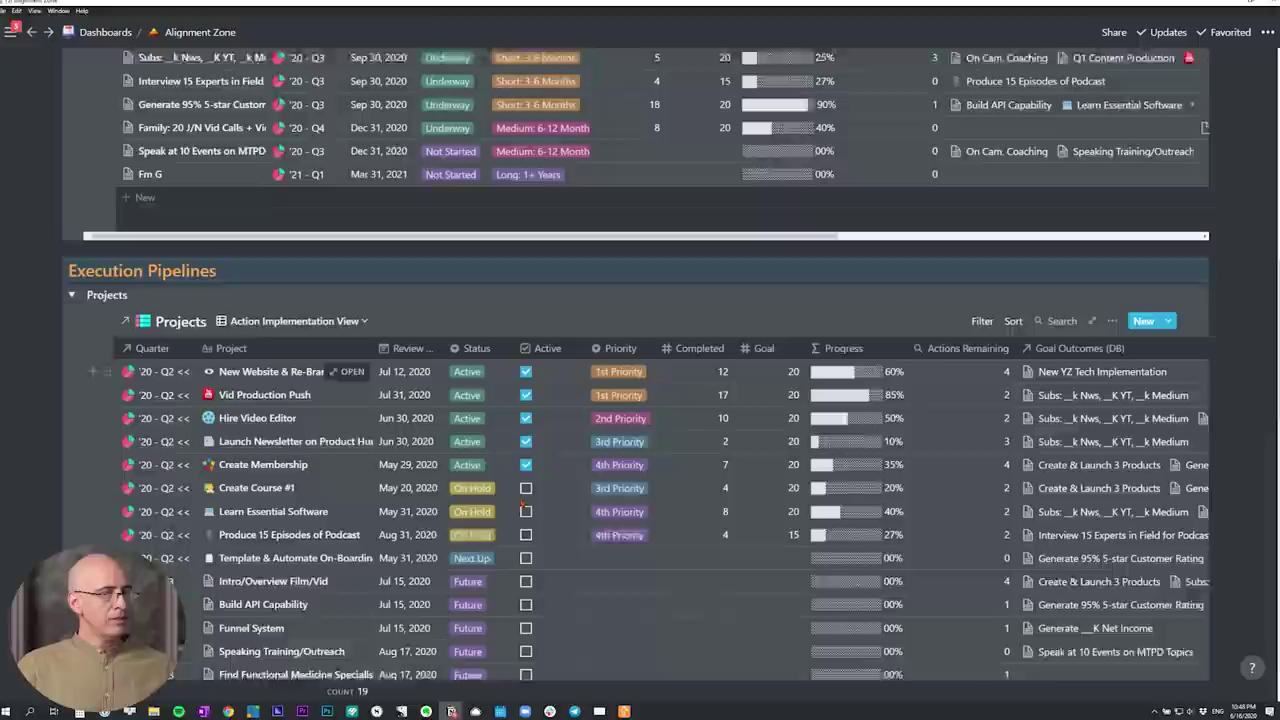
{"action": "scroll", "coordinate": [526, 432], "scroll_direction": "up", "scroll_amount": 3}
{"action": "scroll", "coordinate": [526, 432], "scroll_direction": "up", "scroll_amount": 1}
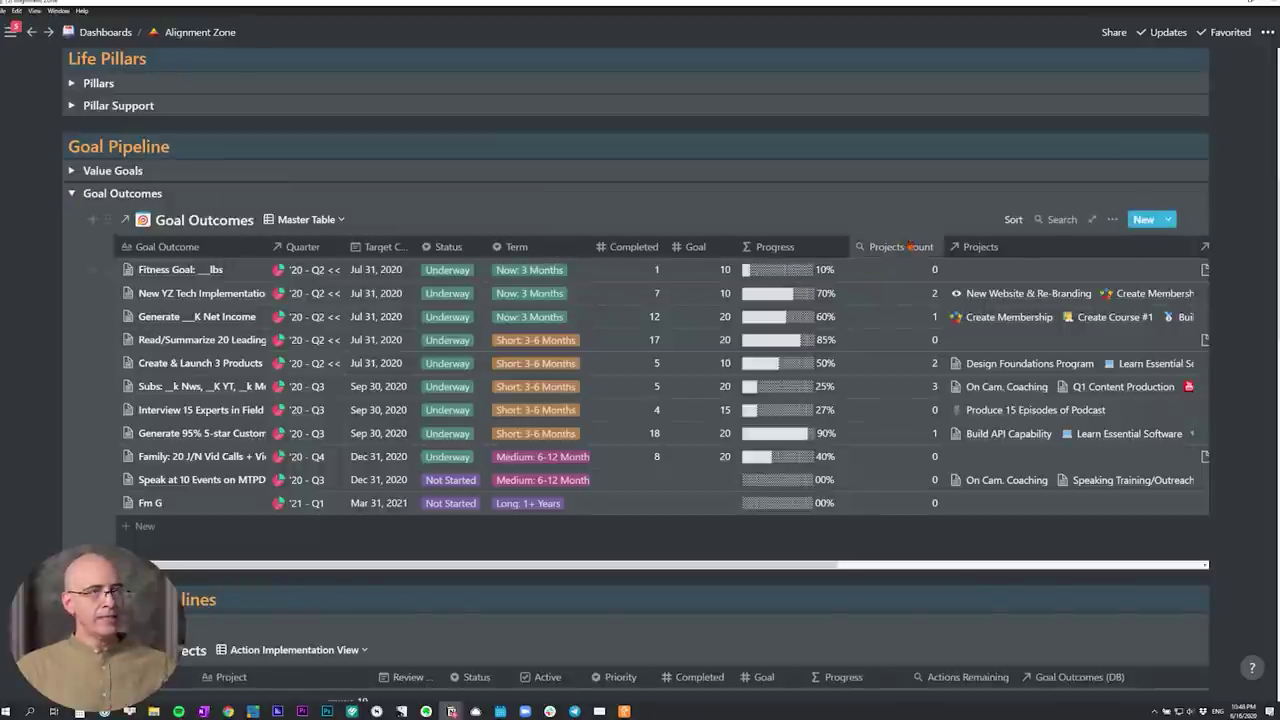
Collapse the Goal Outcomes list and return to the beginning of the Alignment Zone dashboard
{"action": "left_click", "coordinate": [72, 194]}
{"action": "scroll", "coordinate": [118, 284], "scroll_direction": "up", "scroll_amount": 5}
{"action": "scroll", "coordinate": [118, 284], "scroll_direction": "up", "scroll_amount": 2}
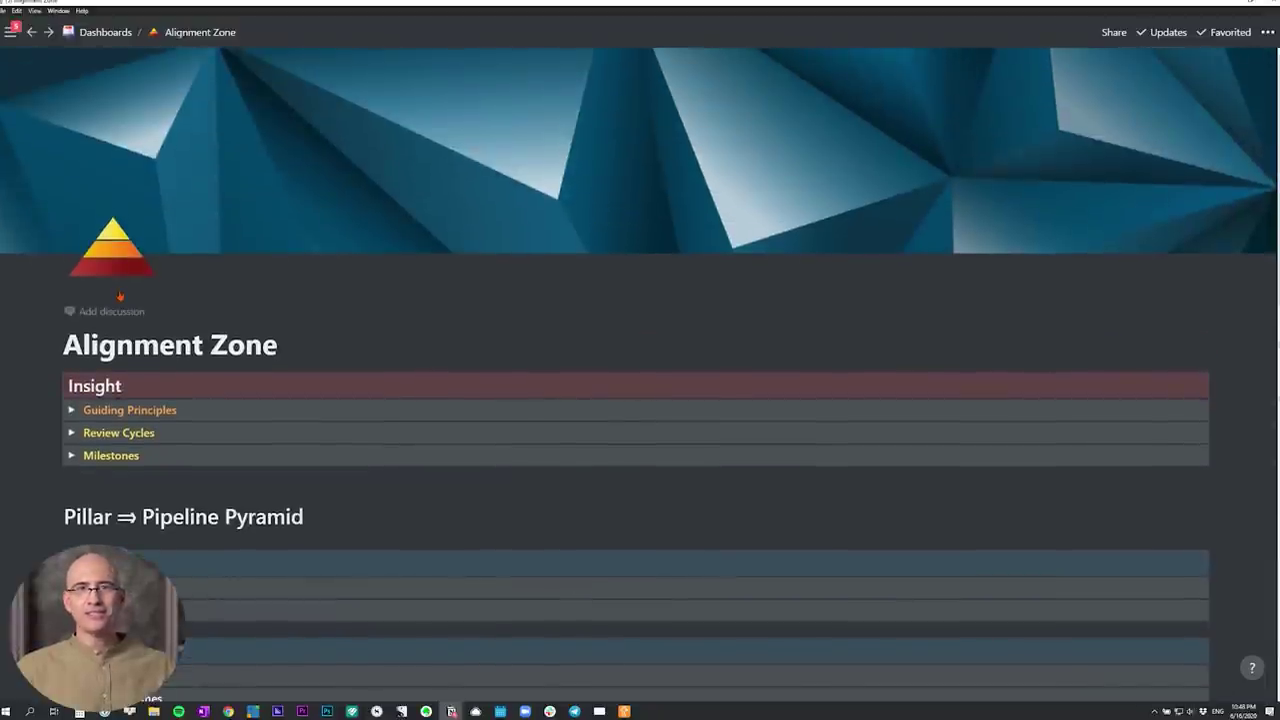